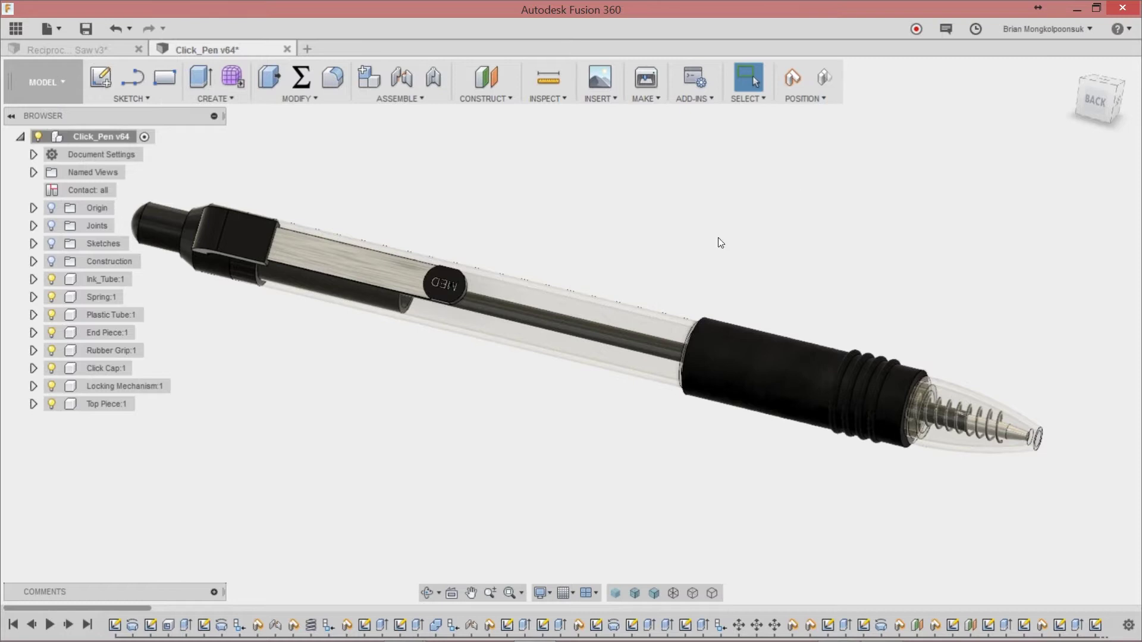
# Switch to the Animation workspace and create a new storyboard of type Clean
pyautogui.click(69, 91)
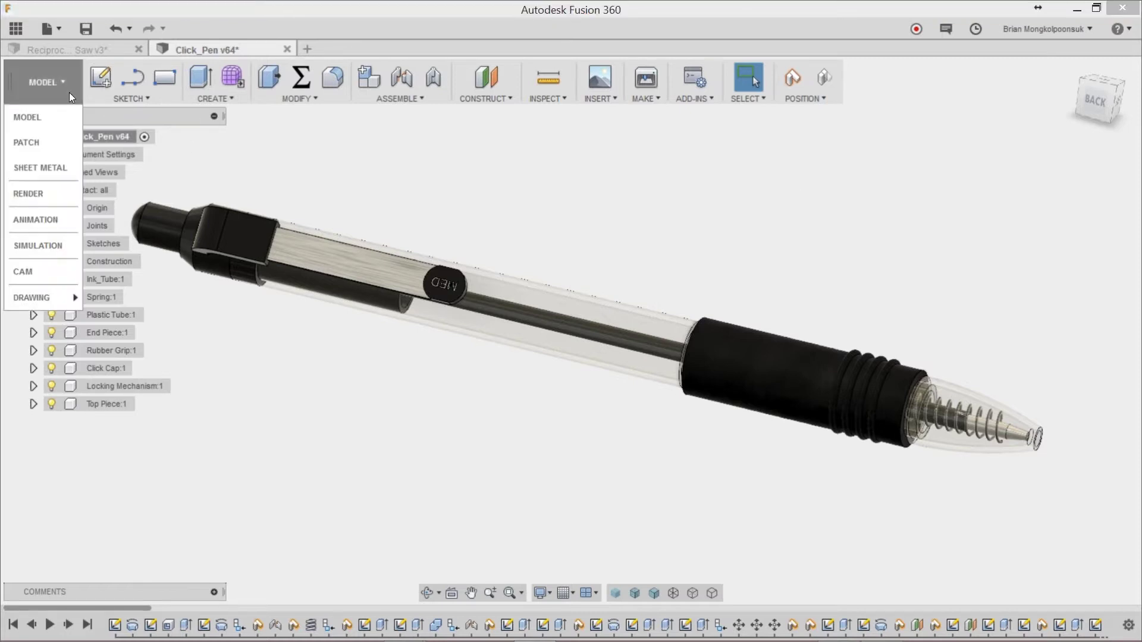
pyautogui.click(56, 218)
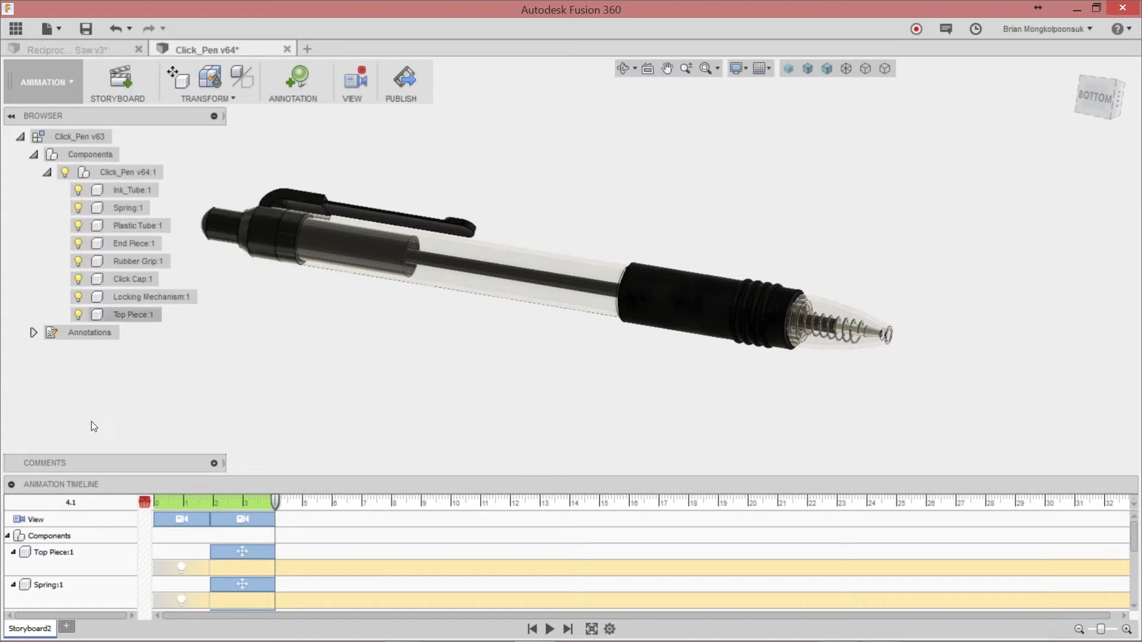
pyautogui.click(69, 630)
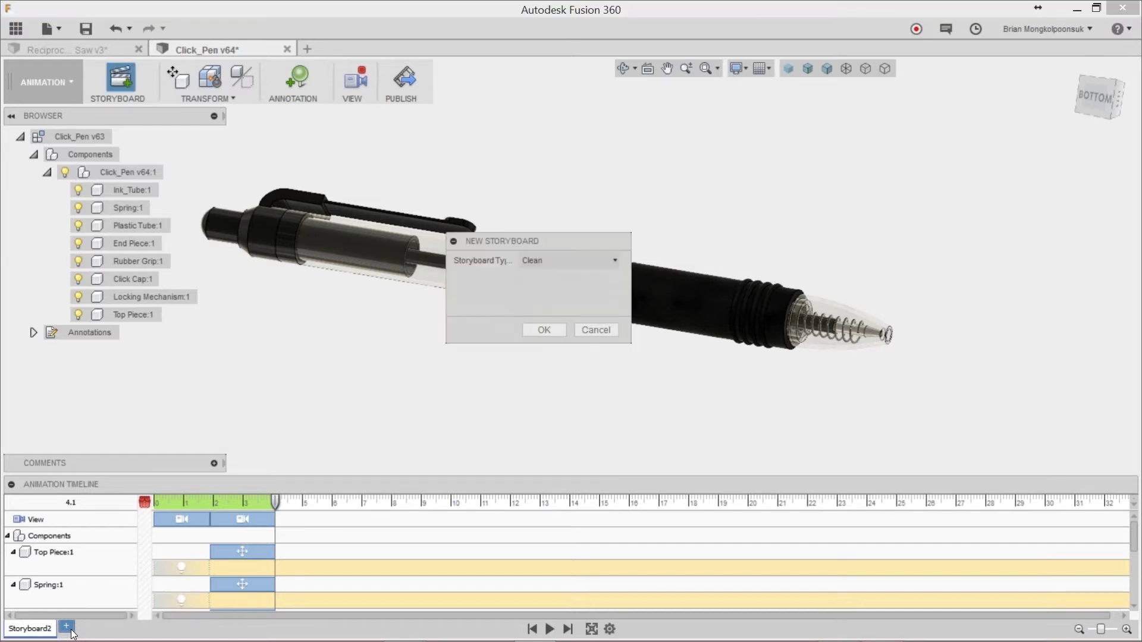
pyautogui.click(587, 266)
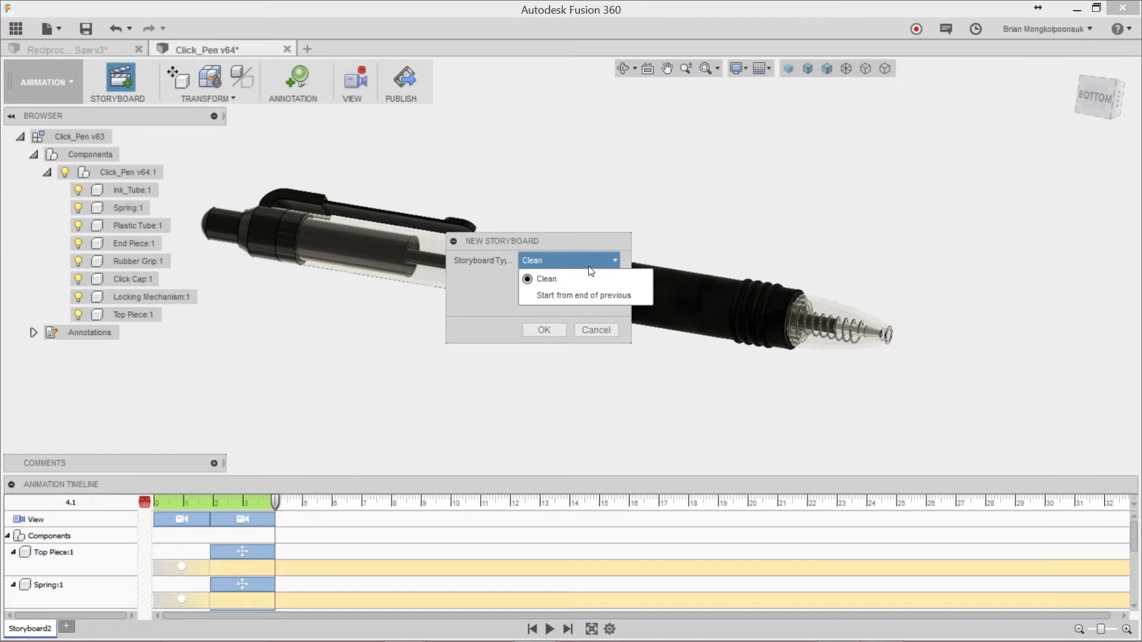
pyautogui.click(532, 331)
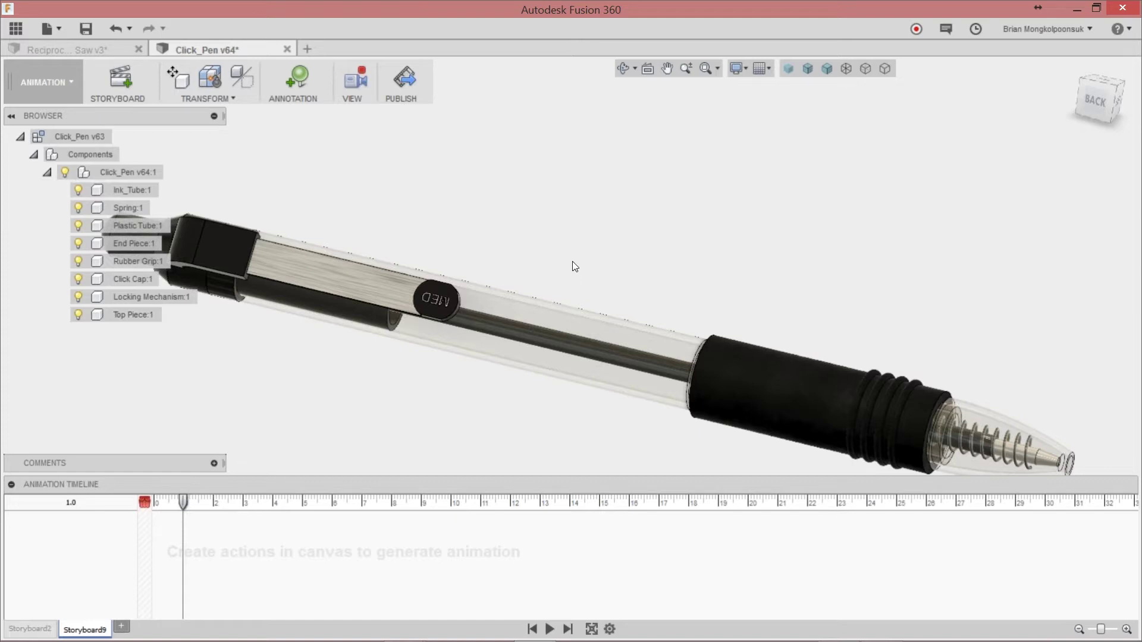
# Record a zoomed-out camera view of the whole pen at 1 second and play it back
pyautogui.click(206, 101)
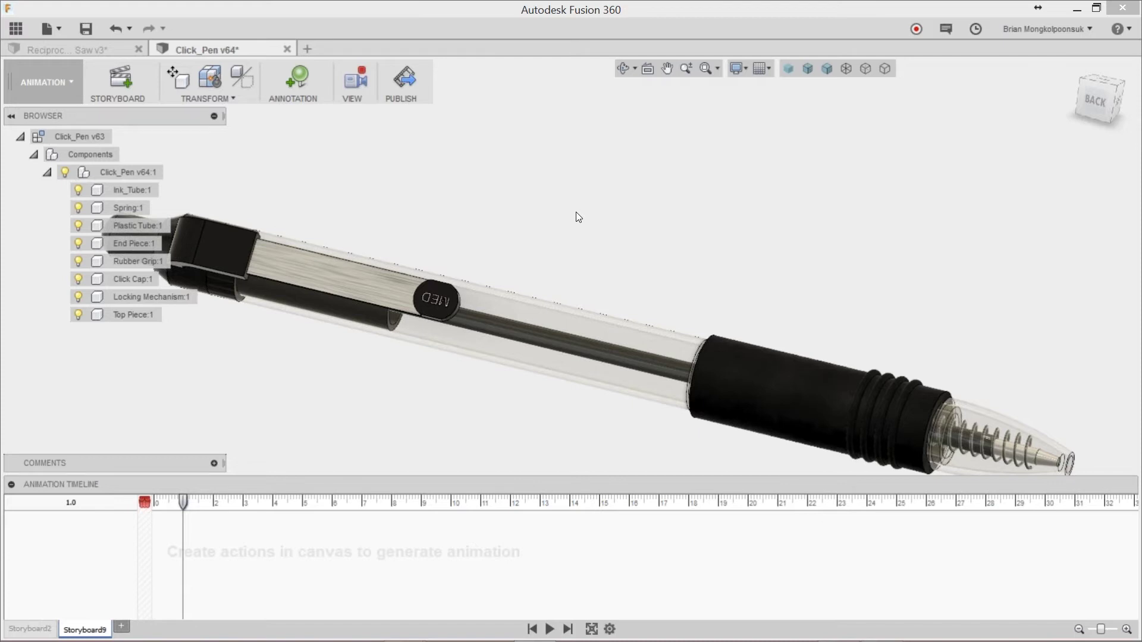
pyautogui.scroll(-5, 572, 189)
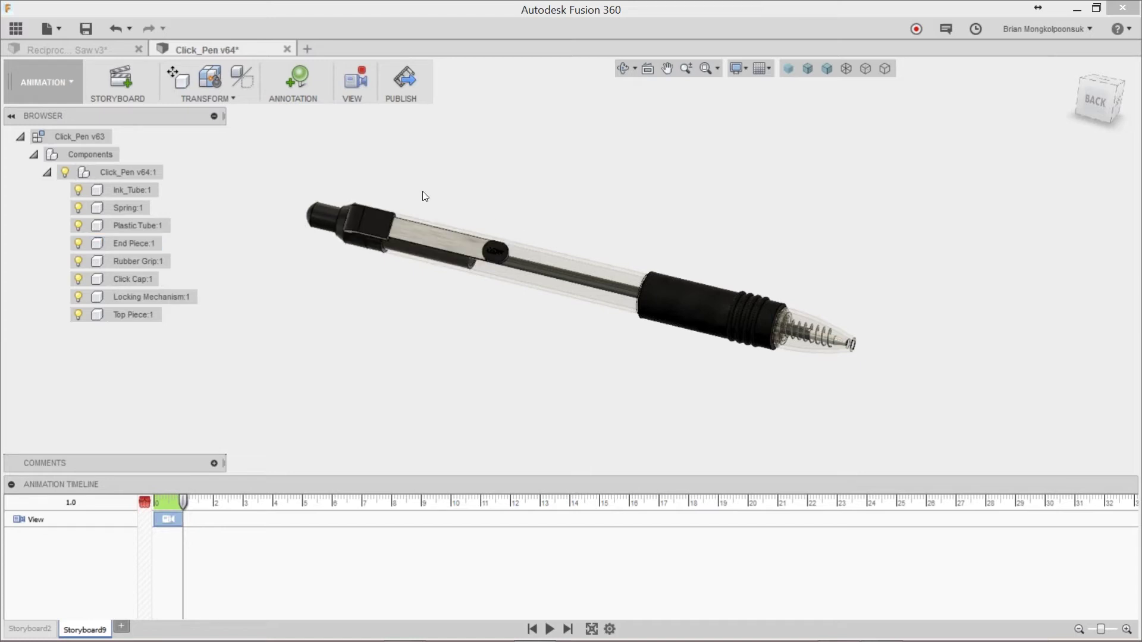
pyautogui.click(344, 216)
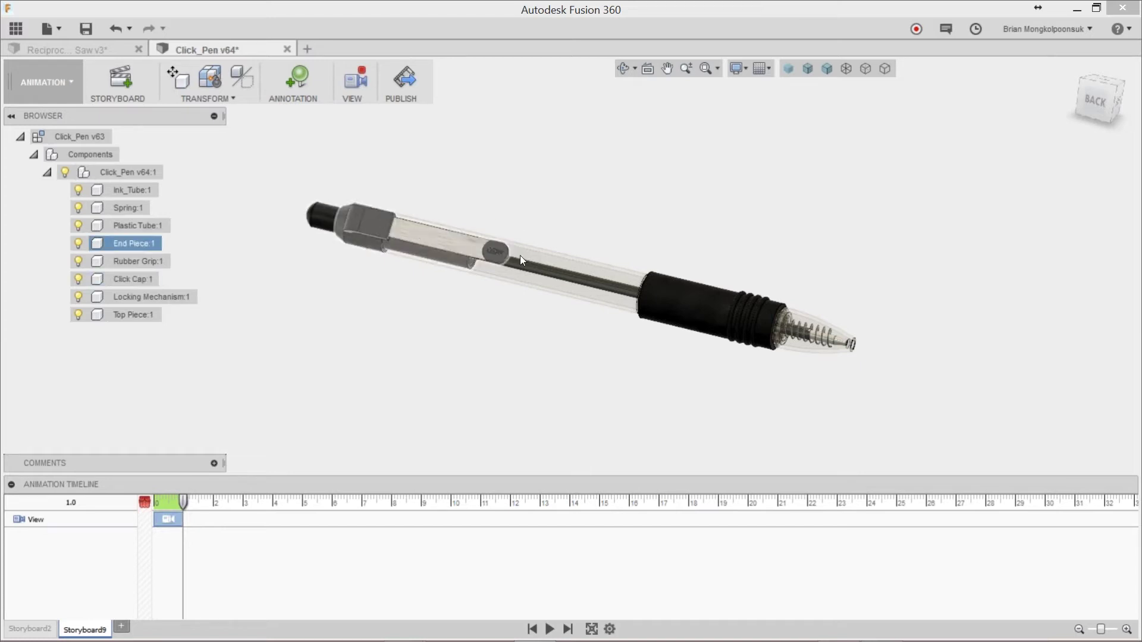
pyautogui.press('Escape')
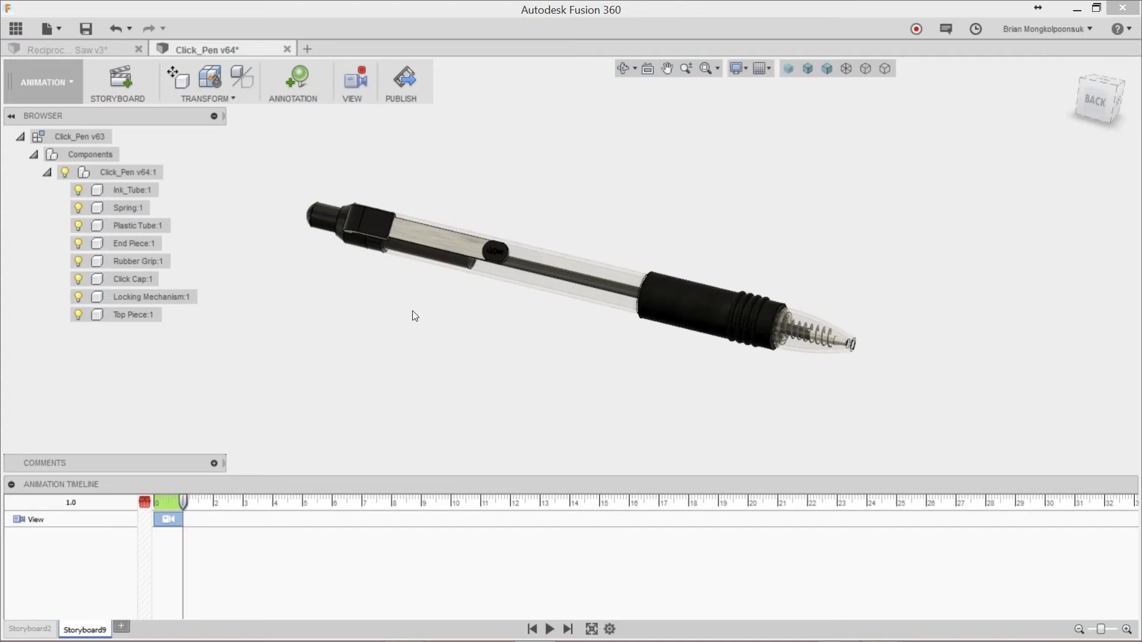
pyautogui.click(550, 630)
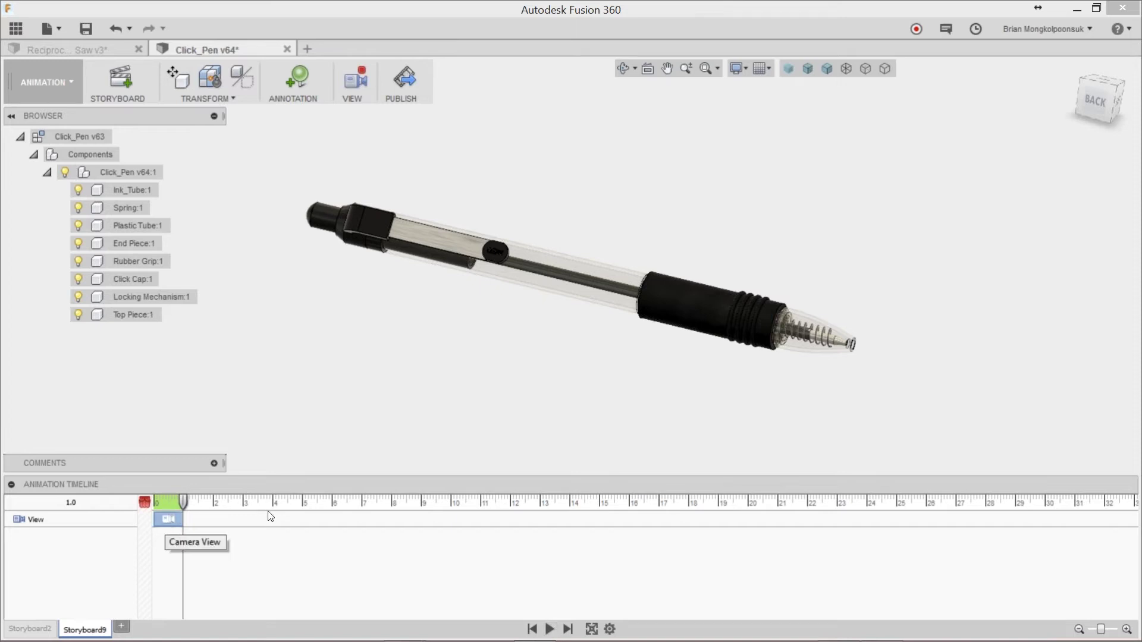
# Set the storyboard's starting view at time 0 to the whole pen slightly rotated, and return the playhead to 1 second
pyautogui.moveTo(183, 502); pyautogui.dragTo(149, 501)
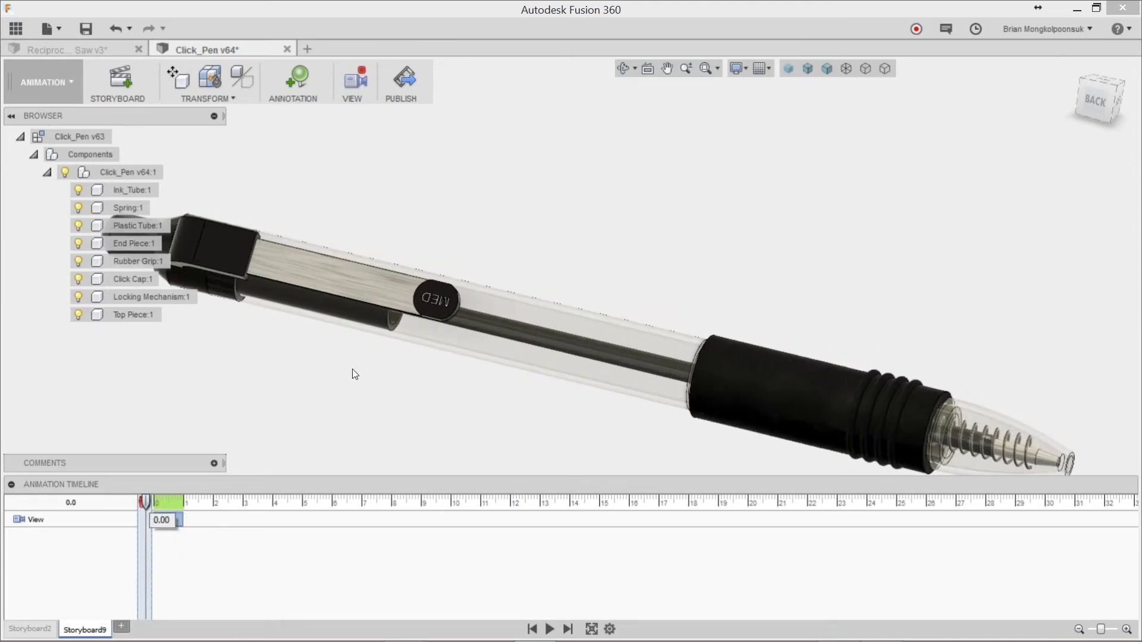
pyautogui.press('F6')
pyautogui.keyDown('shift'); pyautogui.moveTo(578, 245); pyautogui.dragTo(606, 249, button='middle'); pyautogui.keyUp('shift')
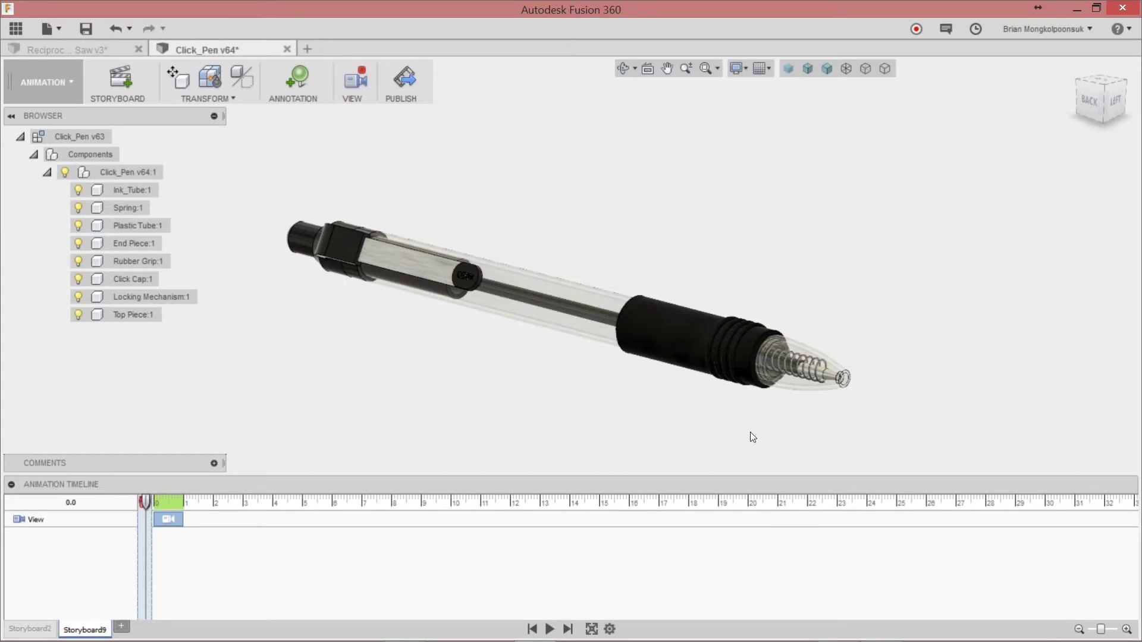
pyautogui.moveTo(145, 498); pyautogui.dragTo(182, 498)
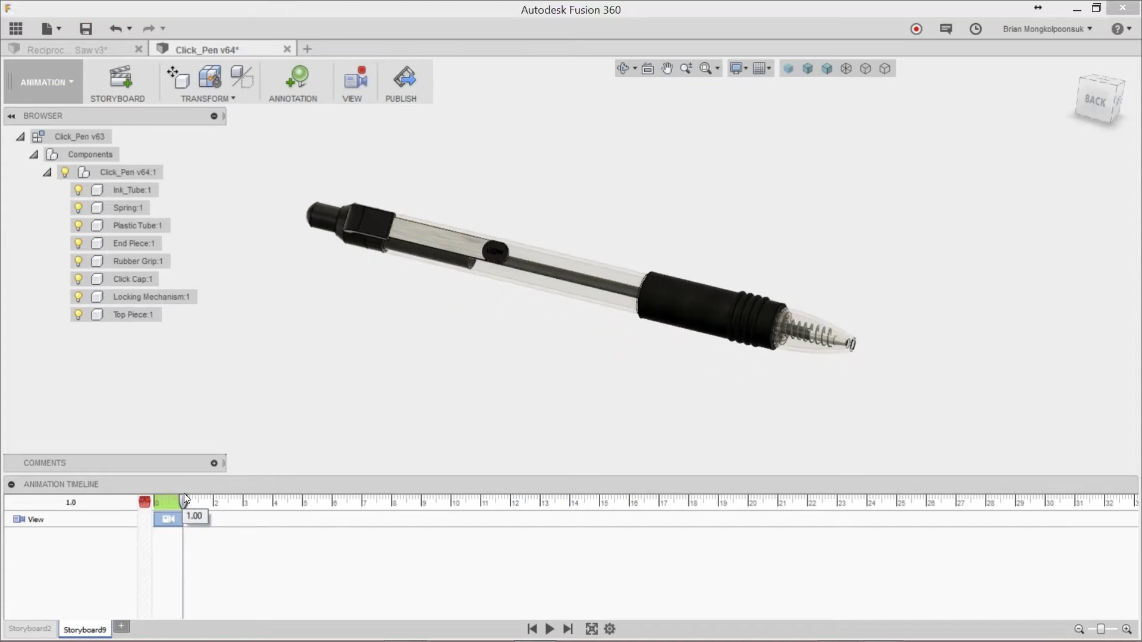
# Record a straight Back view of the pen, zoomed in slightly, as the camera view at 1 second and play it back
pyautogui.keyDown('shift'); pyautogui.moveTo(615, 368); pyautogui.dragTo(648, 383, button='middle'); pyautogui.keyUp('shift')
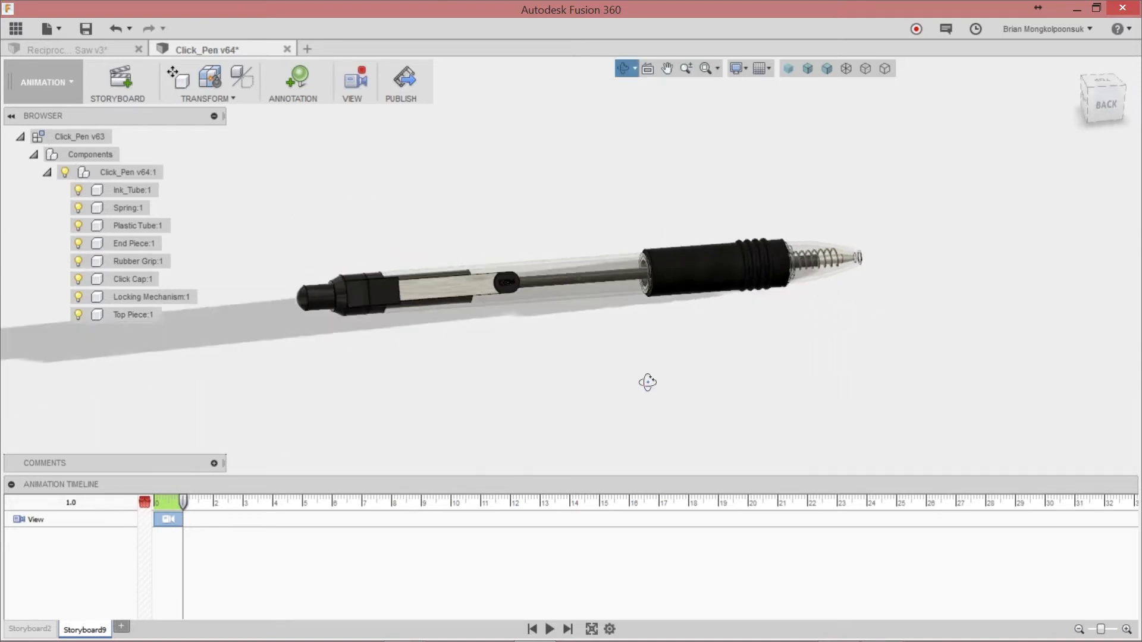
pyautogui.click(1100, 106)
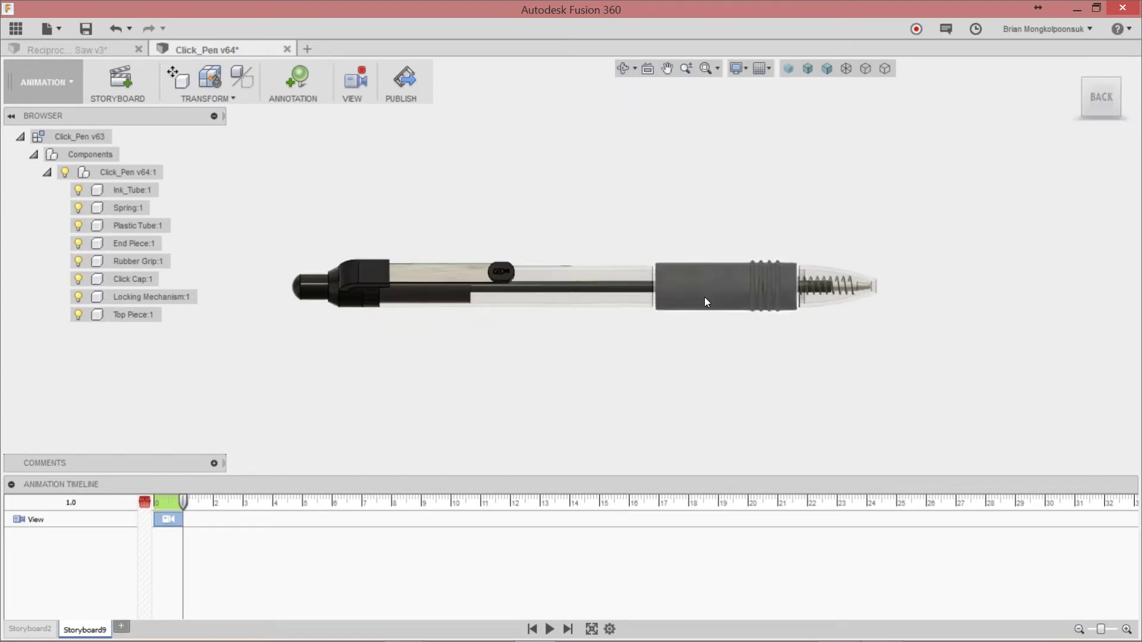
pyautogui.scroll(2, 591, 273)
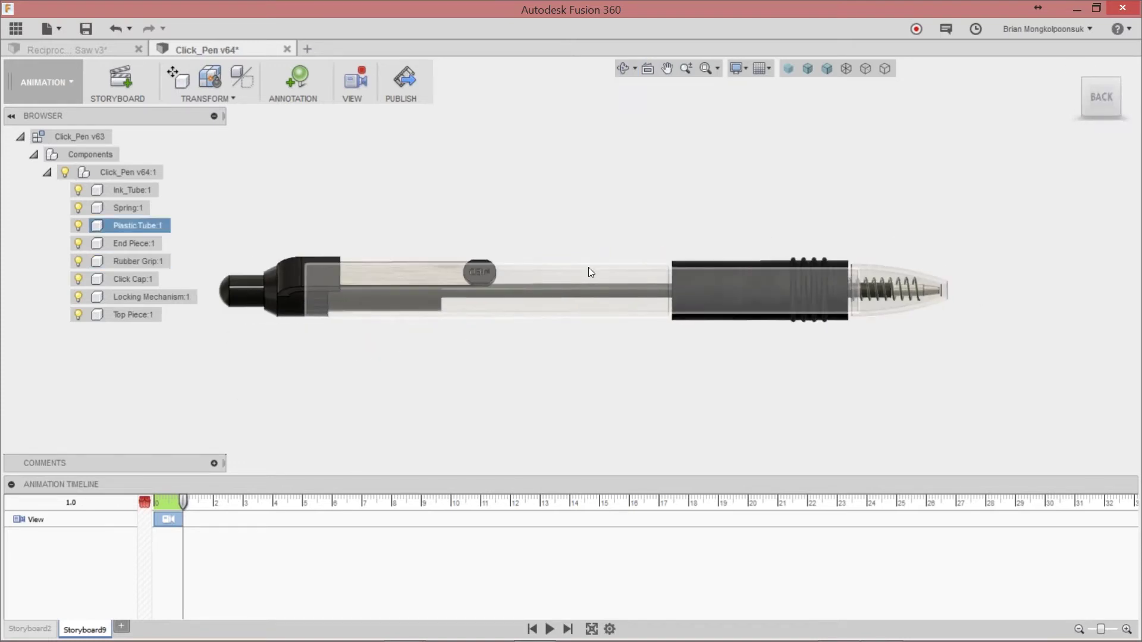
pyautogui.scroll(1, 590, 272)
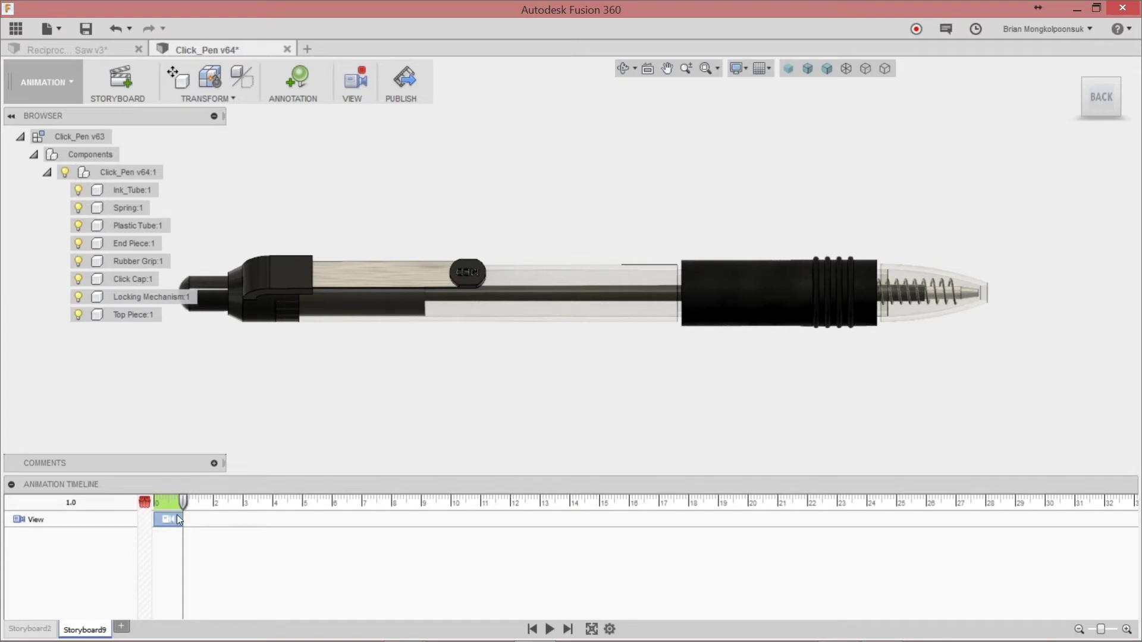
pyautogui.click(550, 630)
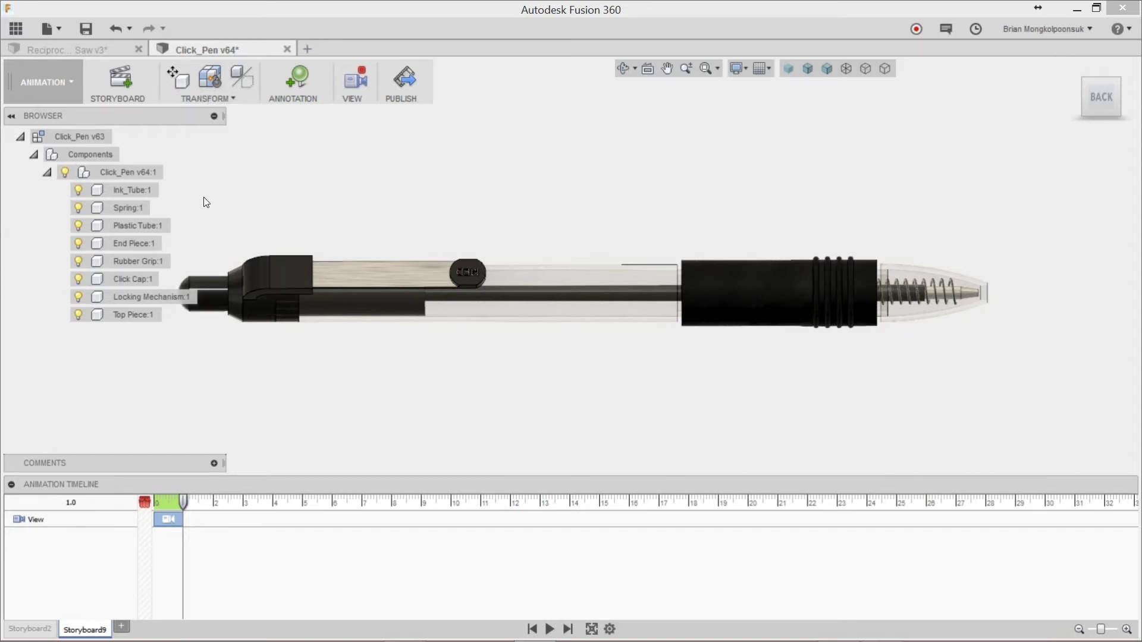
# Transform the Click Cap and Ink_Tube components together with a Z distance of -5.5 mm at 1 second
pyautogui.click(212, 283)
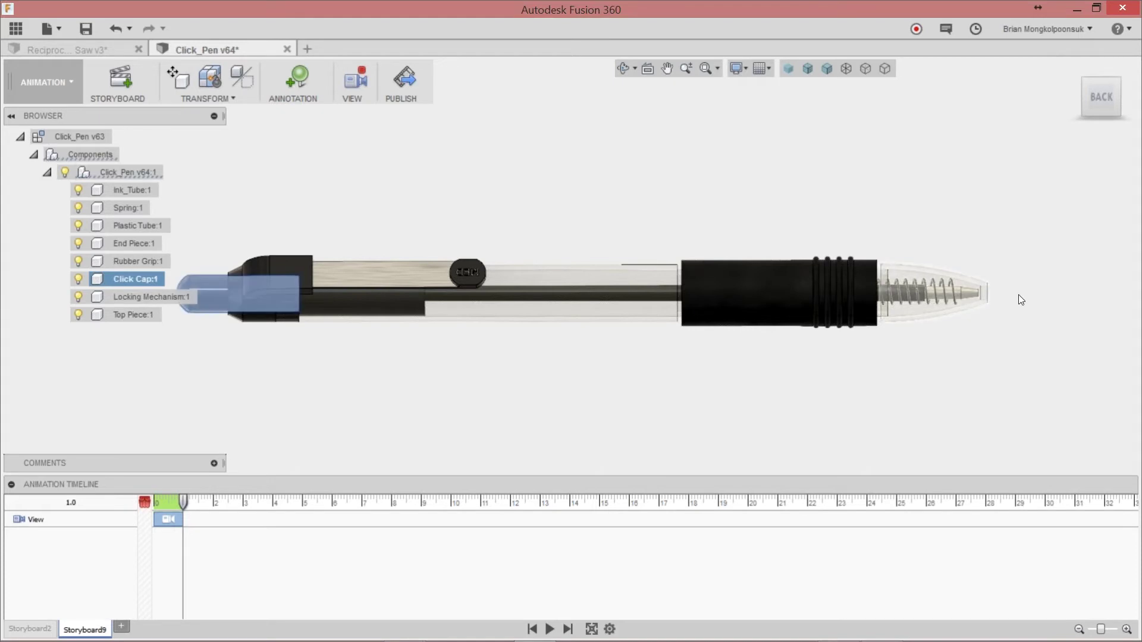
pyautogui.keyDown('ctrl'); pyautogui.click(140, 192); pyautogui.keyUp('ctrl')
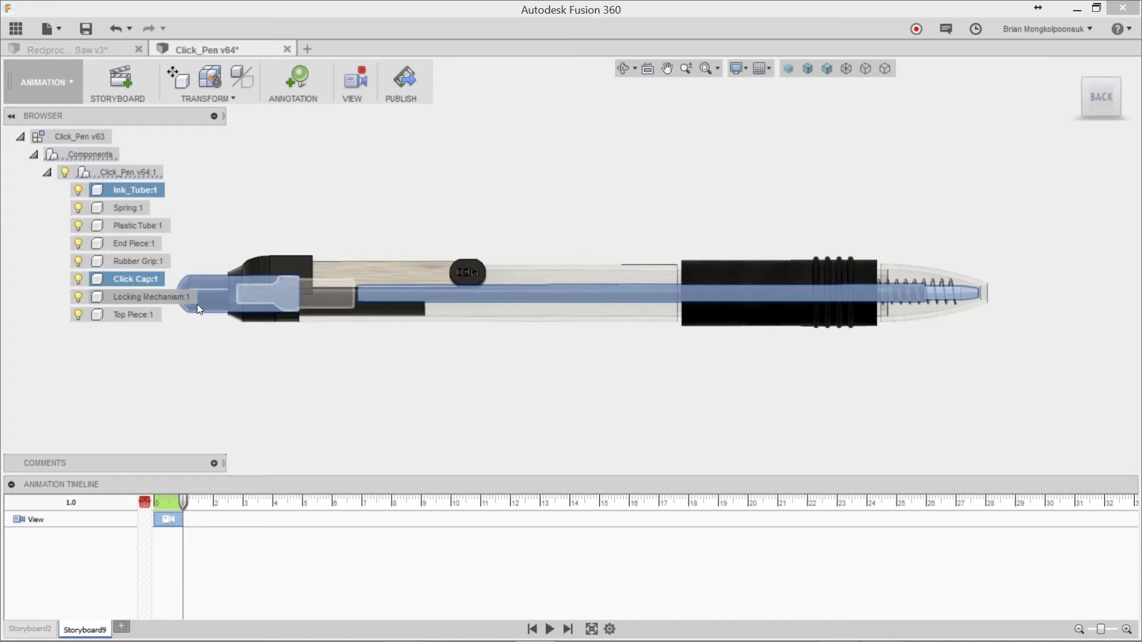
pyautogui.click(181, 87)
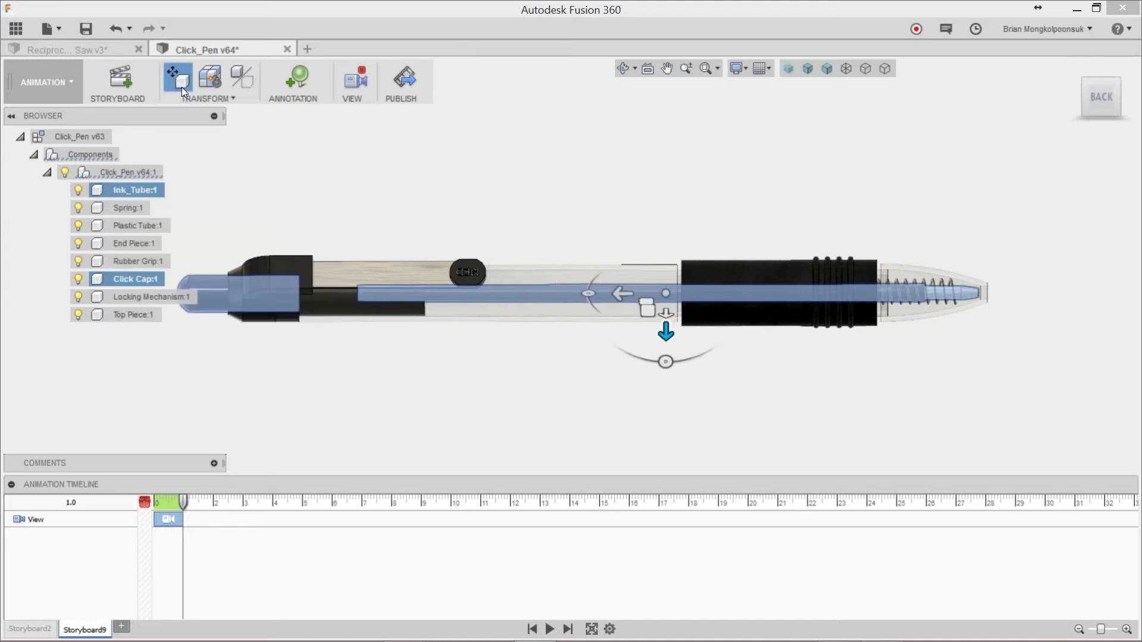
pyautogui.moveTo(533, 243); pyautogui.dragTo(813, 359)
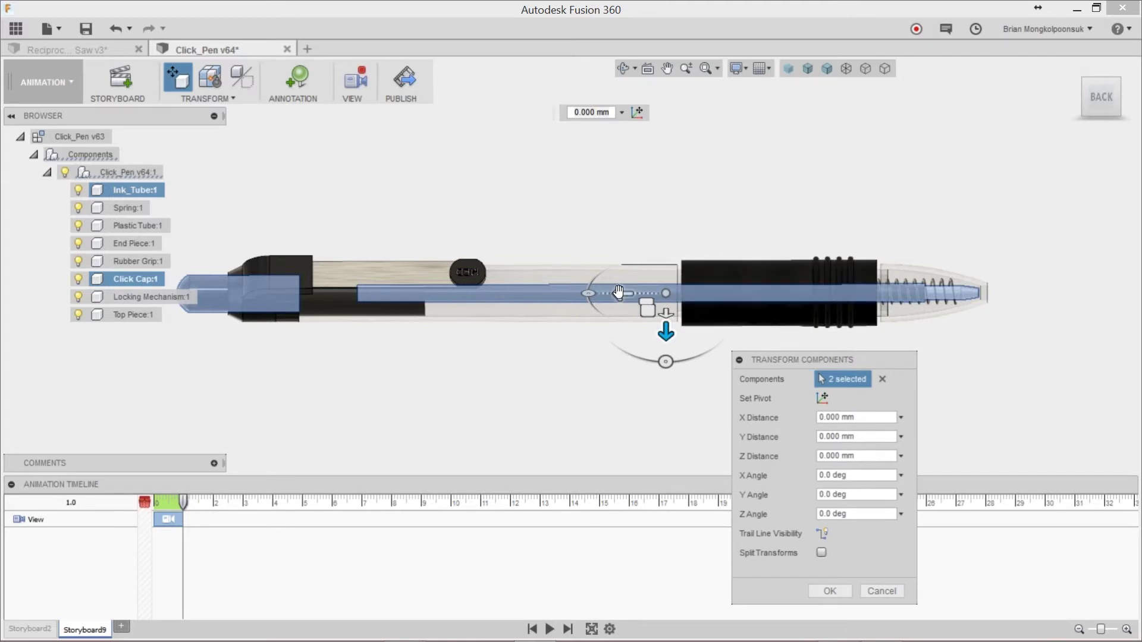
pyautogui.moveTo(618, 292); pyautogui.dragTo(648, 294)
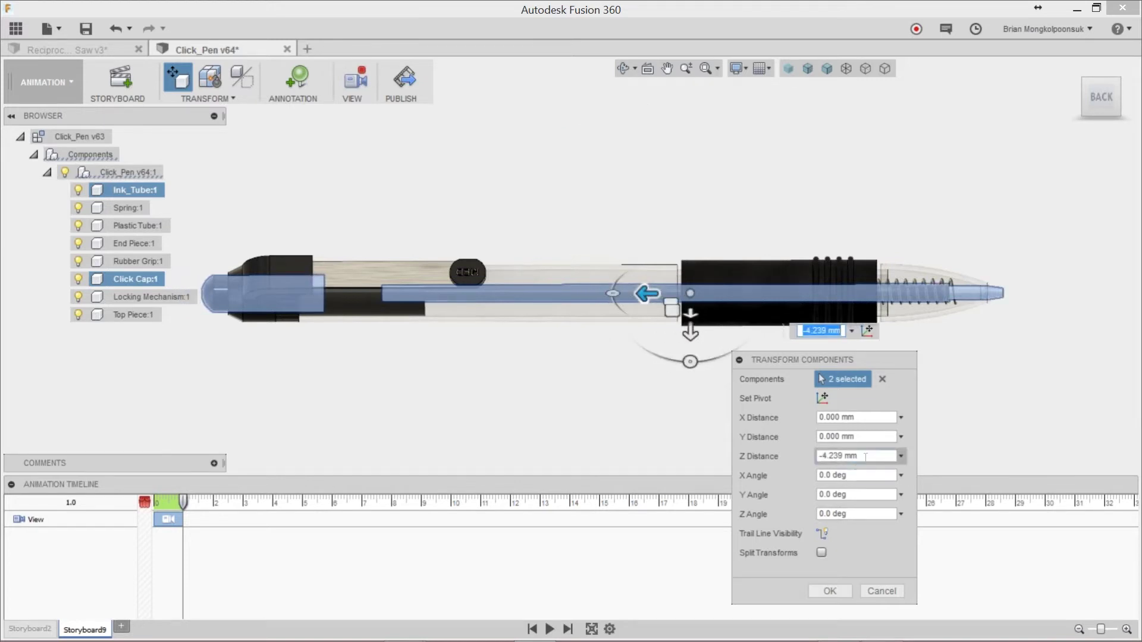
pyautogui.click(805, 461)
pyautogui.write('-5.5')
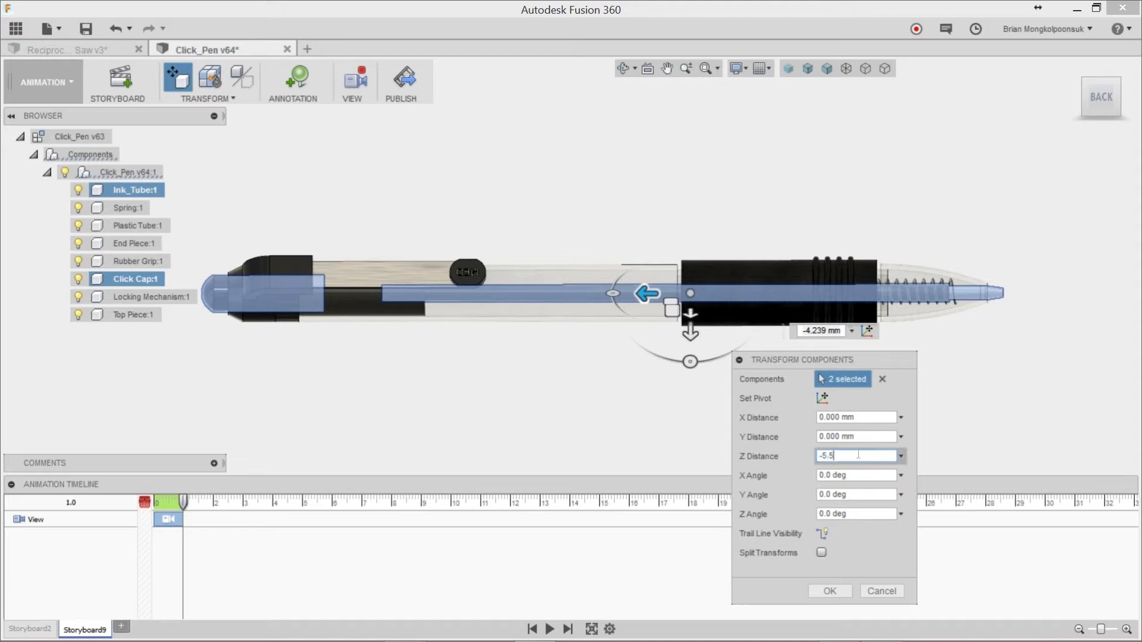
pyautogui.press('Return')
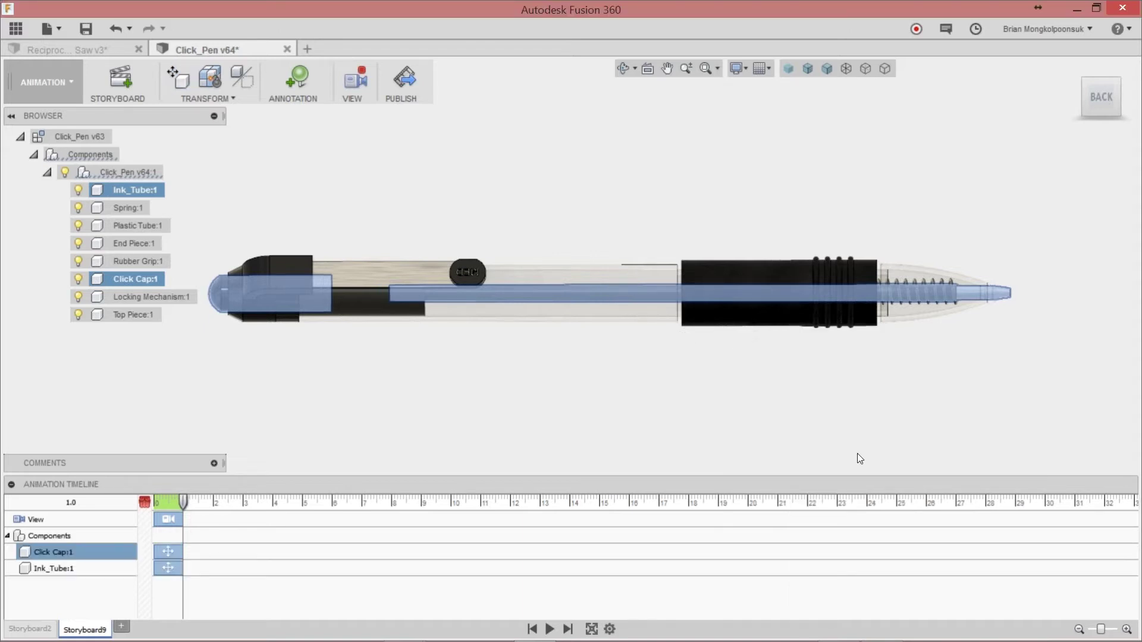
# Examine the pressed-in Click Cap, the Locking Mechanism and the spring area near the pen's tip
pyautogui.click(249, 221)
pyautogui.click(242, 301)
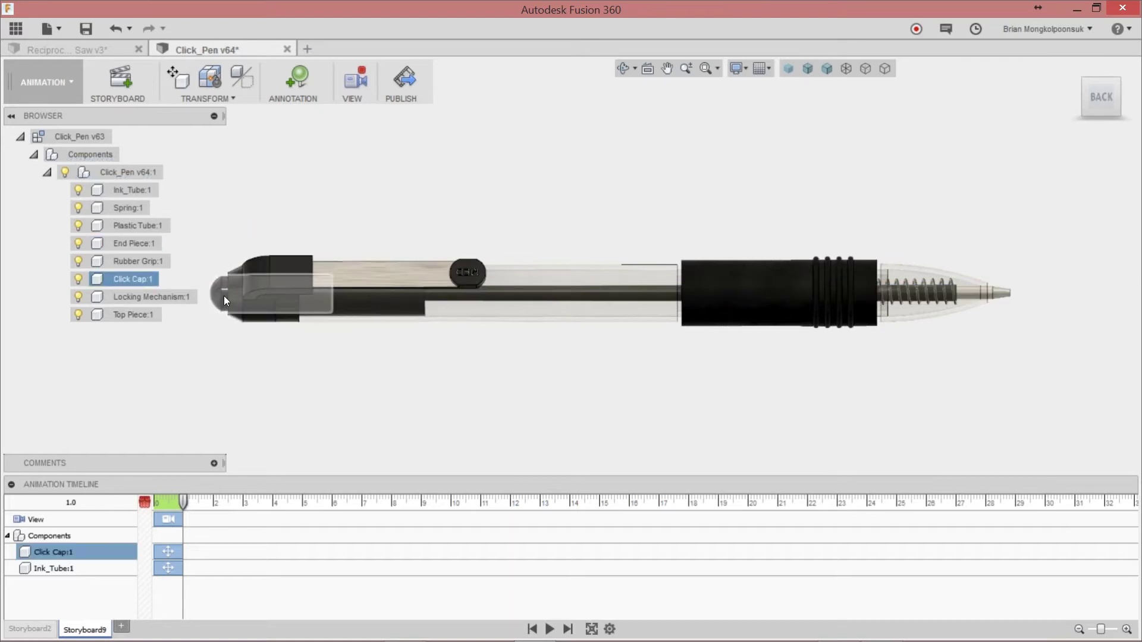
pyautogui.click(144, 298)
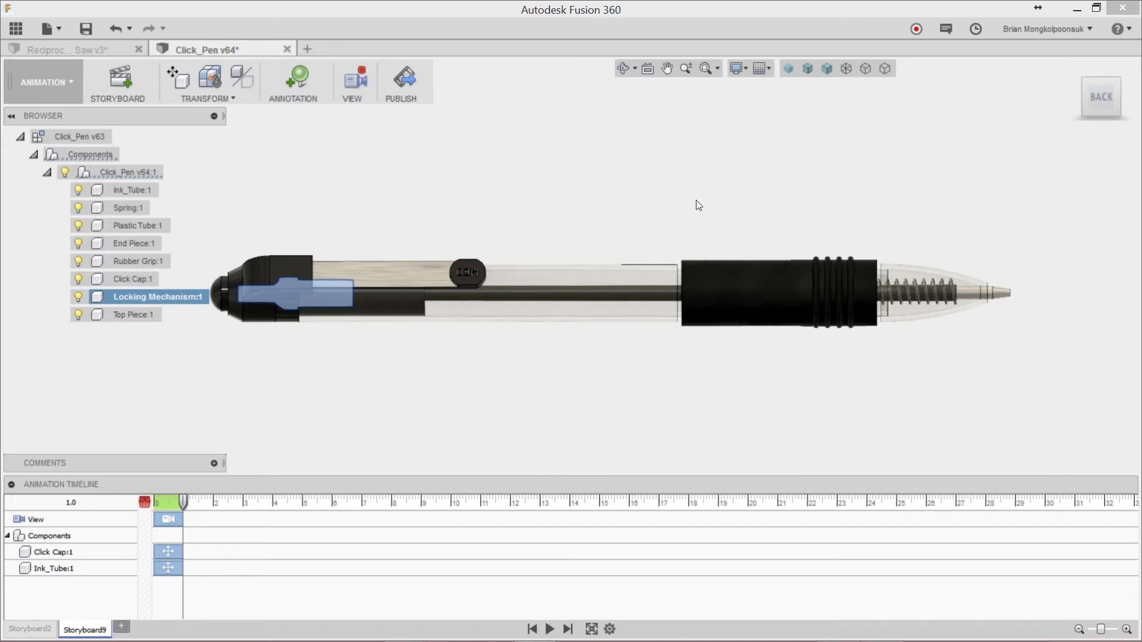
pyautogui.click(792, 170)
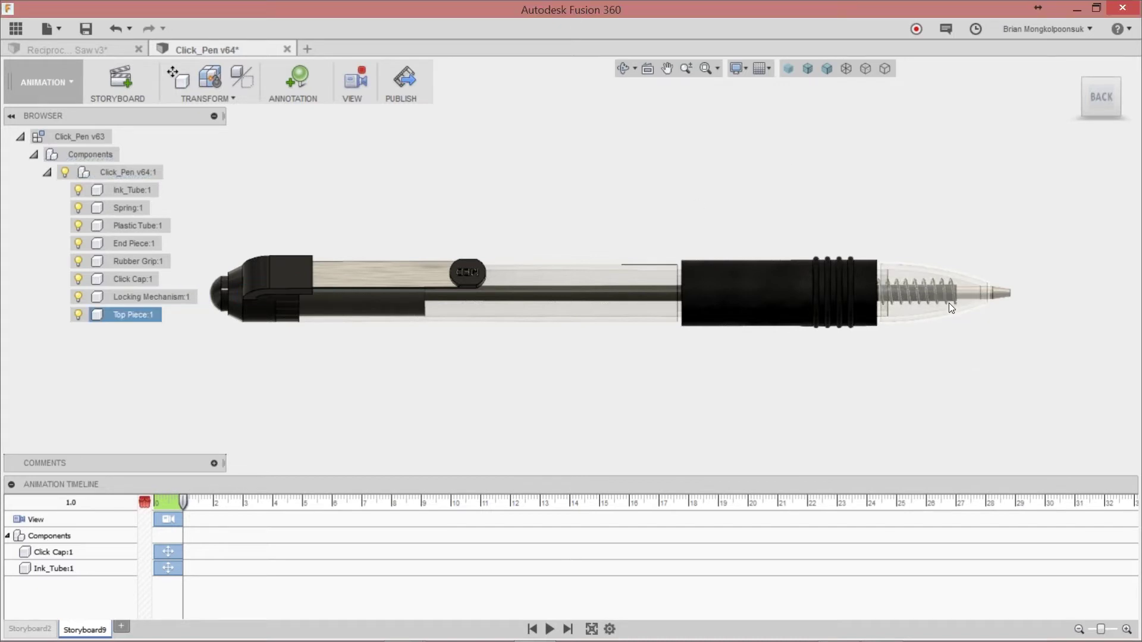
pyautogui.click(945, 253)
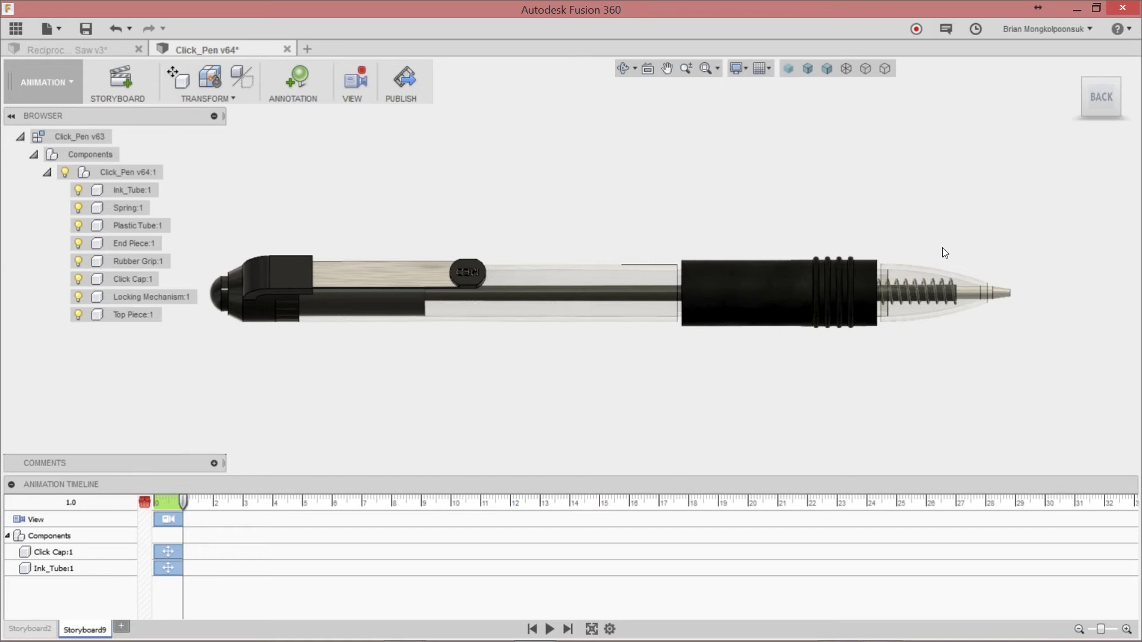
pyautogui.click(919, 300)
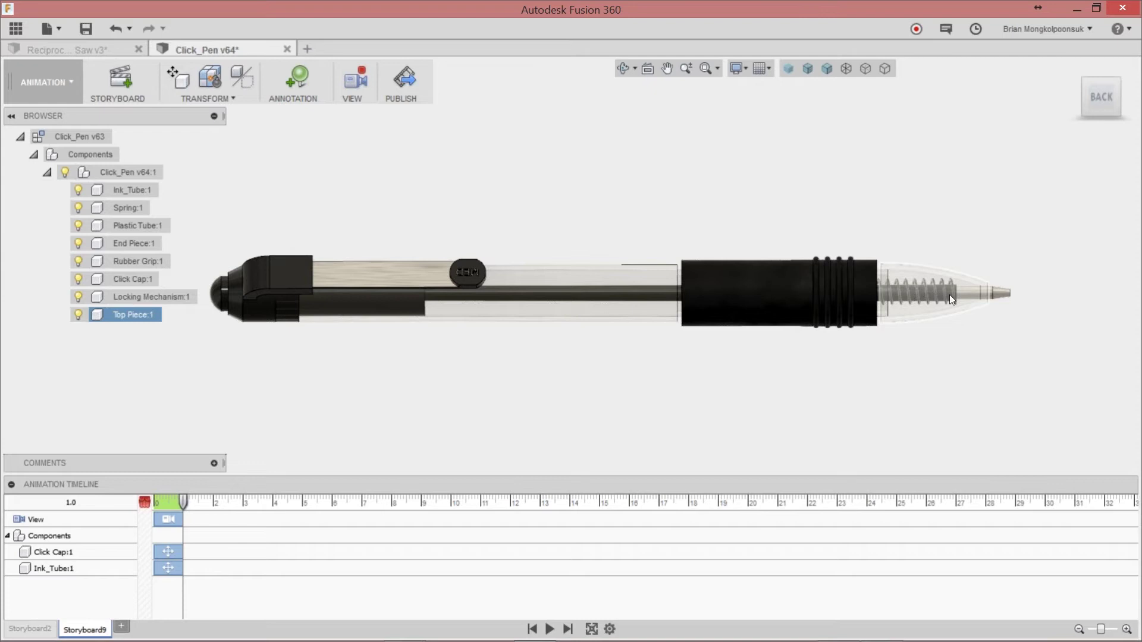
pyautogui.click(828, 372)
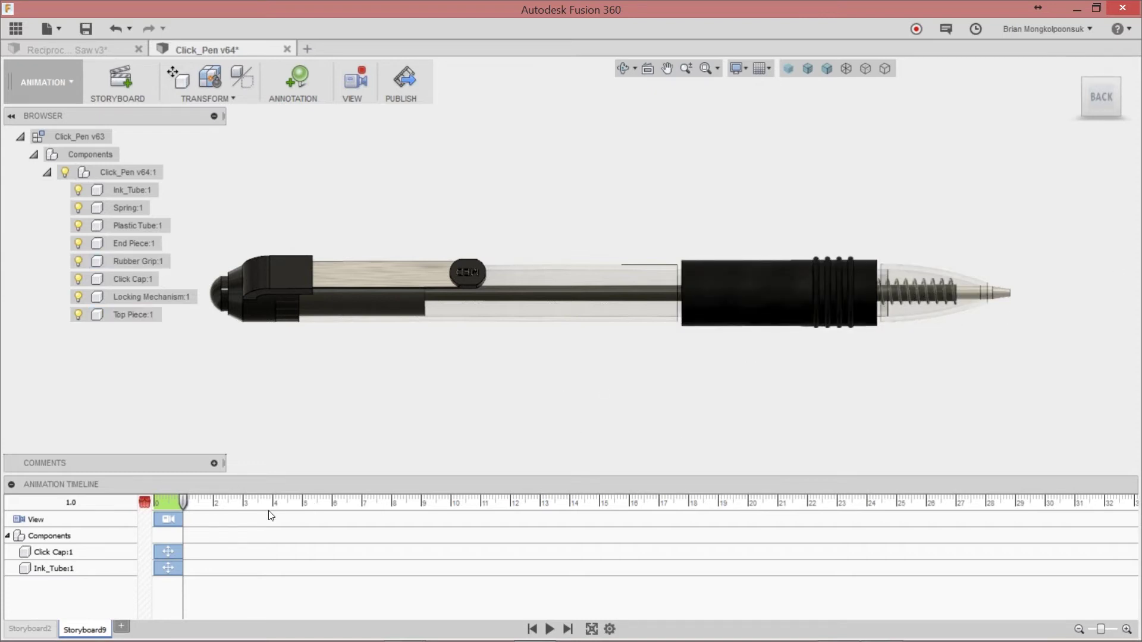
pyautogui.click(223, 301)
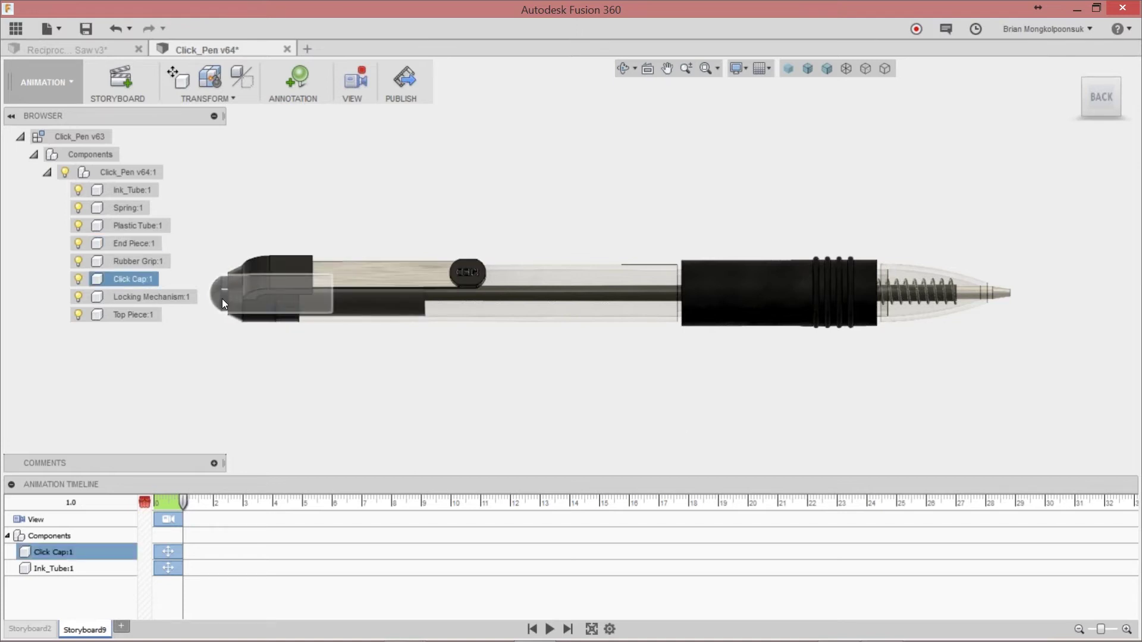
pyautogui.click(227, 345)
pyautogui.click(217, 296)
pyautogui.click(1053, 362)
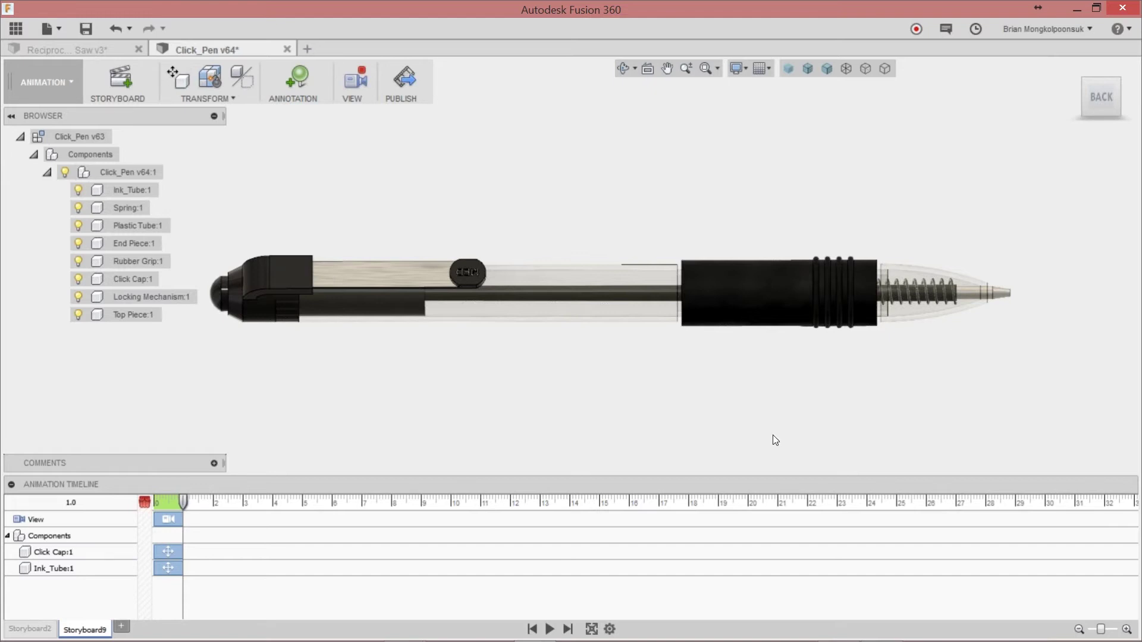
# Shift the Click Cap and Ink_Tube transform actions to run from 1 to 2 seconds and play back the storyboard
pyautogui.click(549, 629)
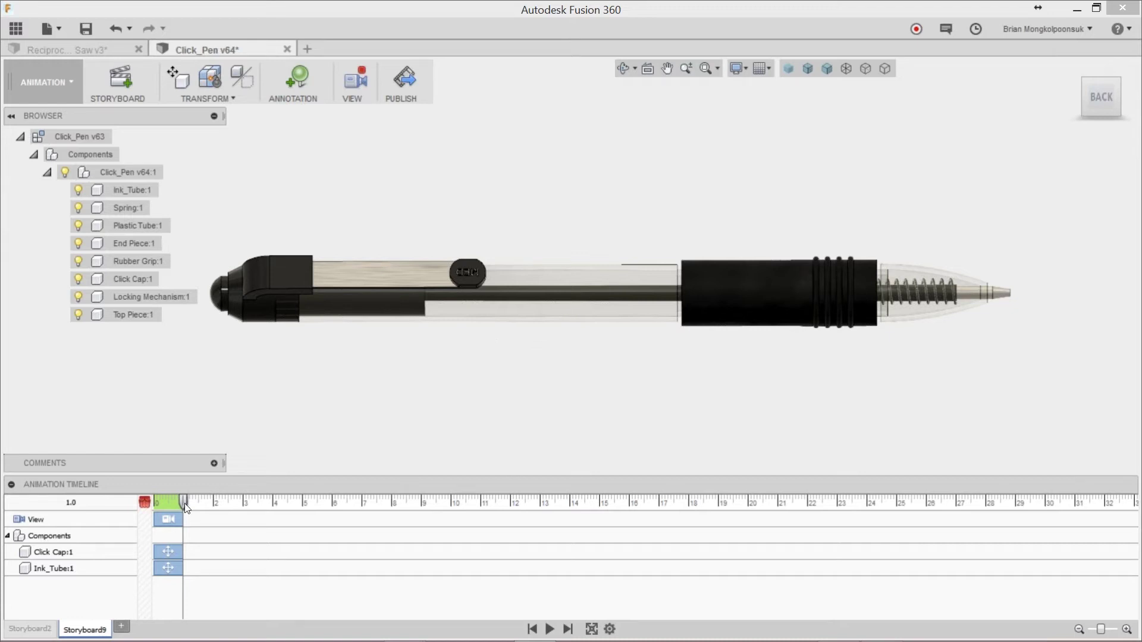
pyautogui.moveTo(184, 502); pyautogui.dragTo(212, 499)
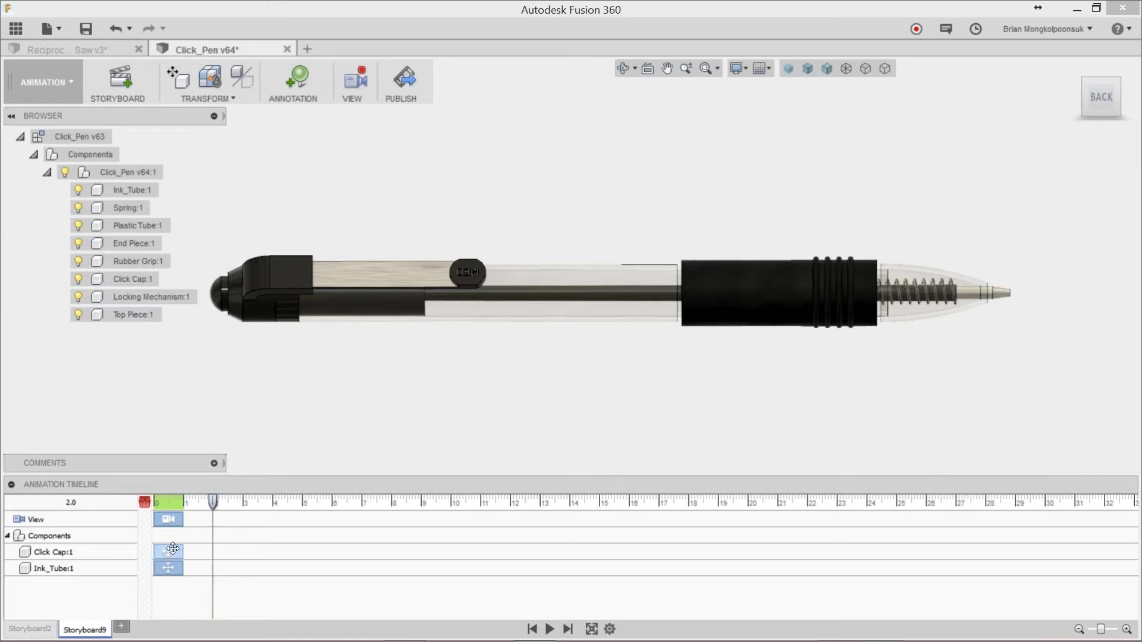
pyautogui.moveTo(176, 551); pyautogui.dragTo(200, 567)
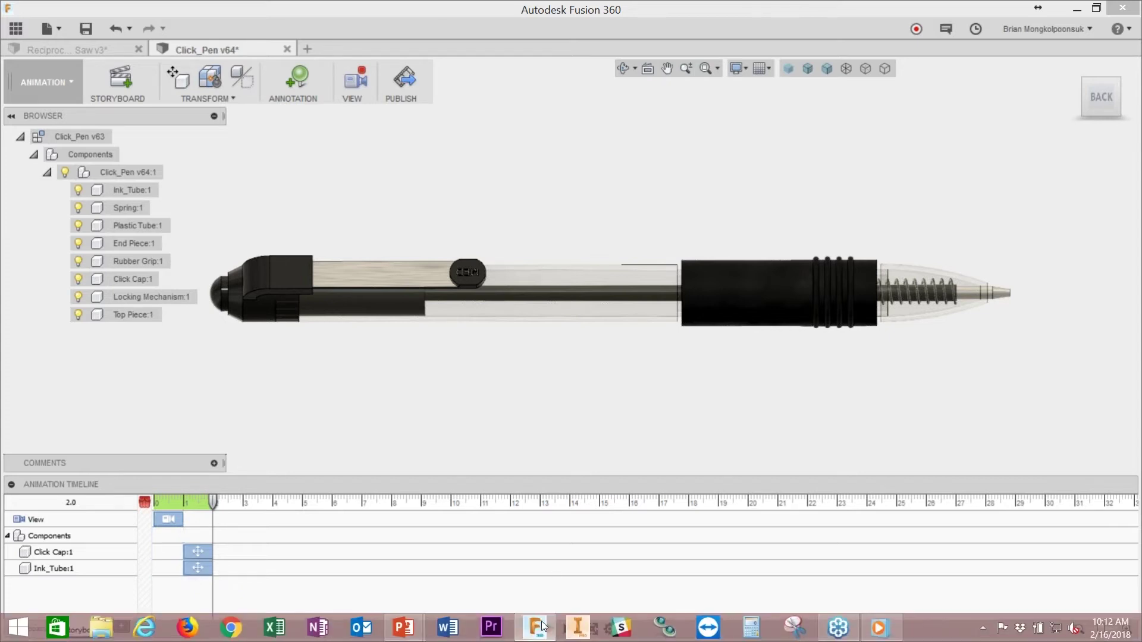
pyautogui.click(549, 629)
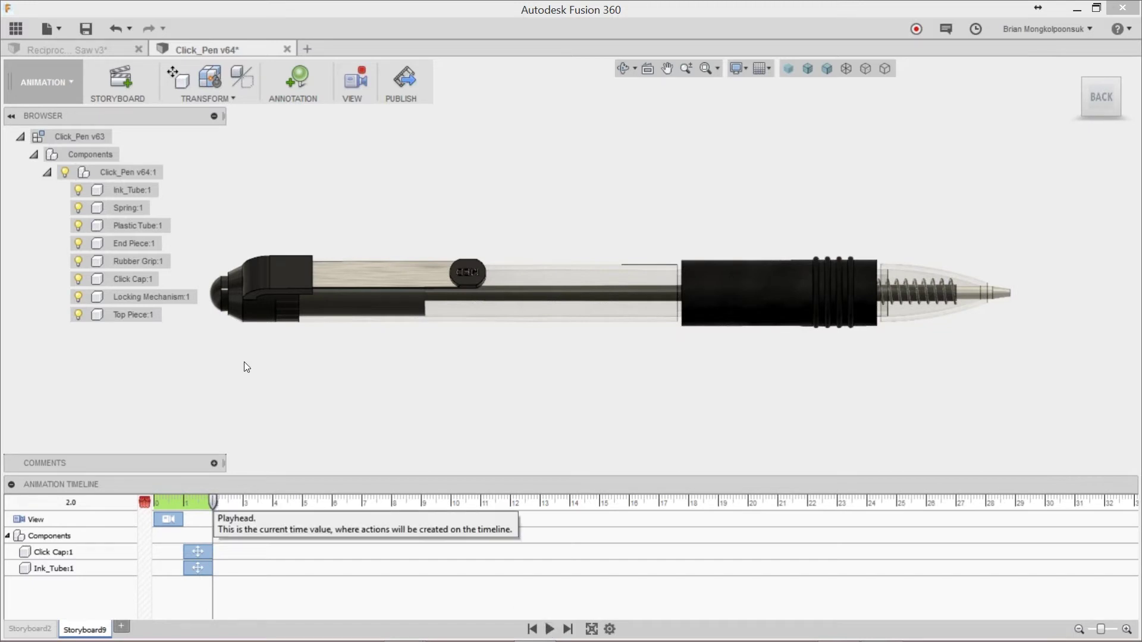
# Clear the Click Cap selection and move the playhead to 3 seconds
pyautogui.click(219, 295)
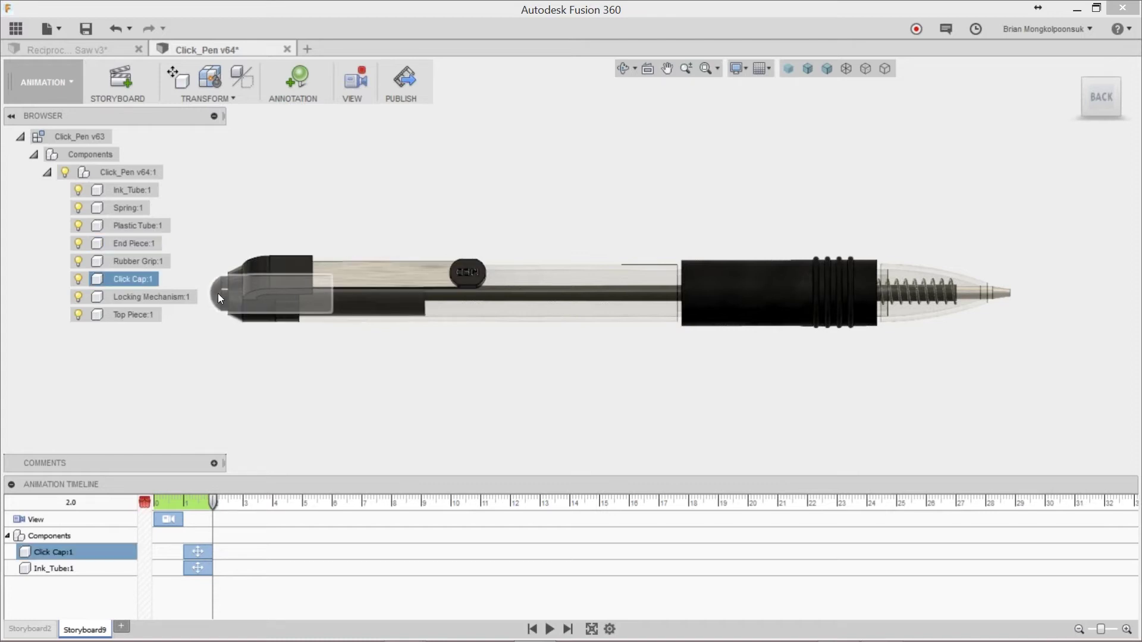
pyautogui.press('Escape')
pyautogui.moveTo(216, 501); pyautogui.dragTo(243, 499)
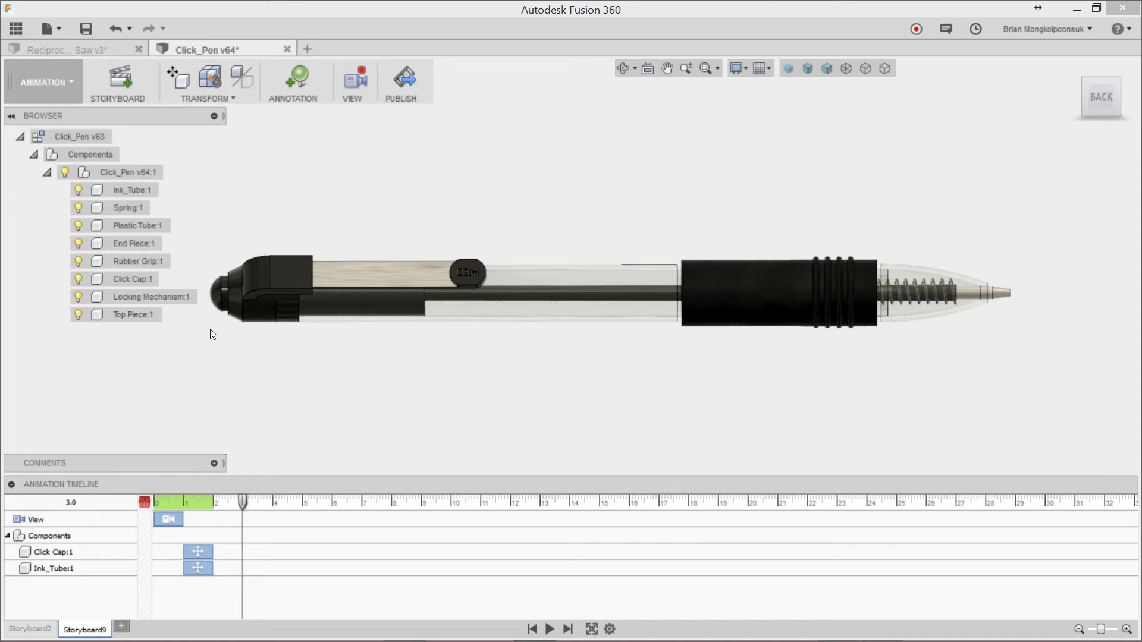
pyautogui.click(181, 87)
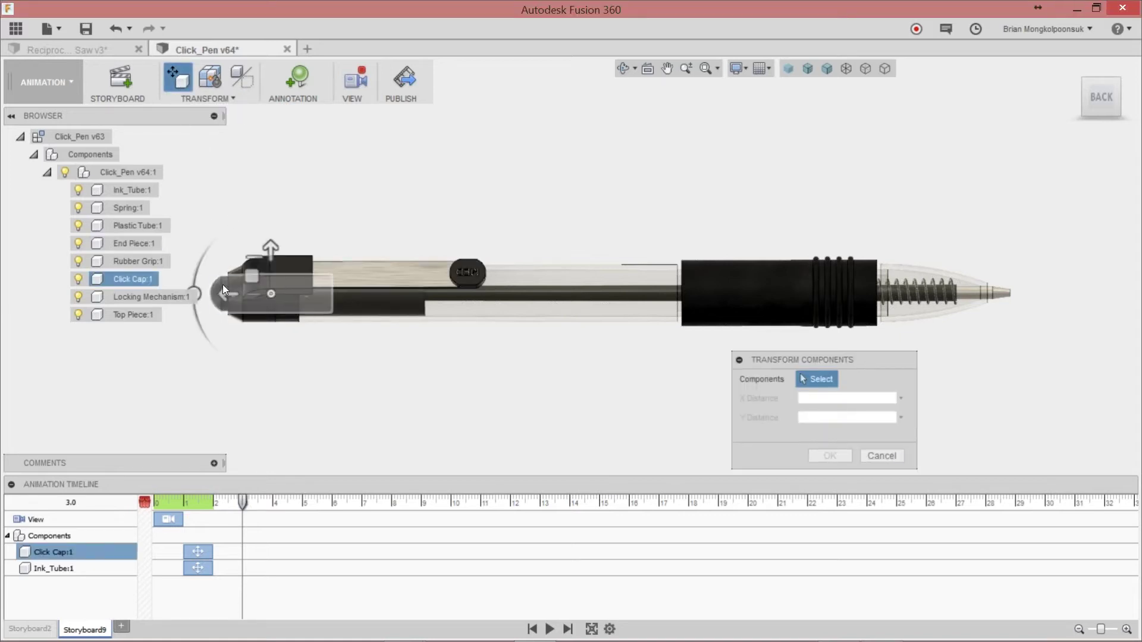
pyautogui.click(223, 285)
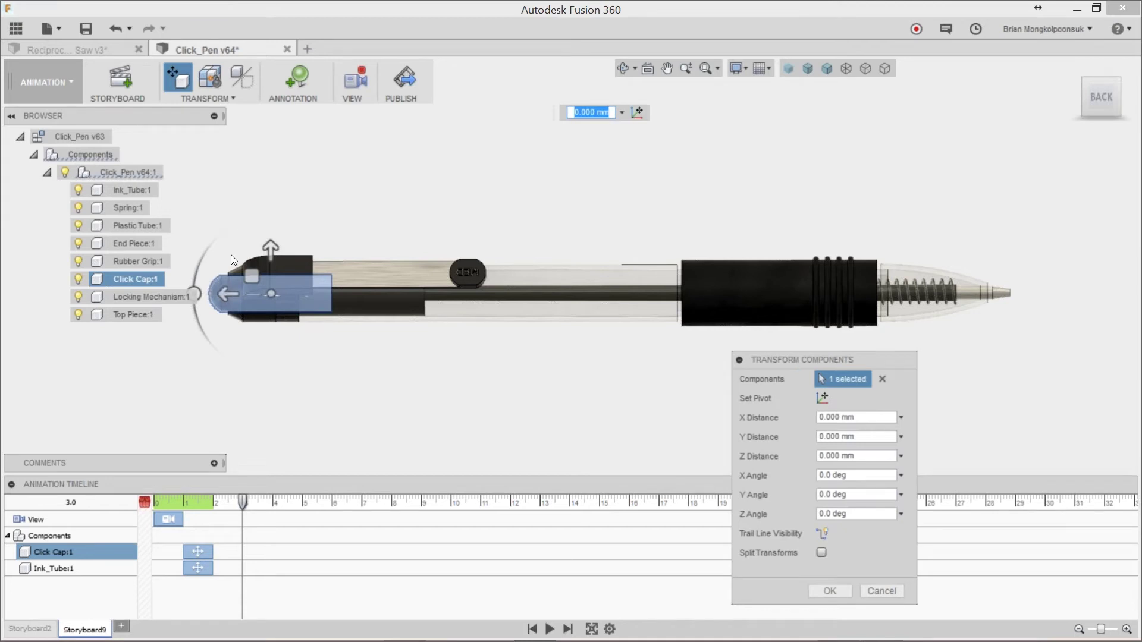
pyautogui.moveTo(228, 285); pyautogui.dragTo(213, 293)
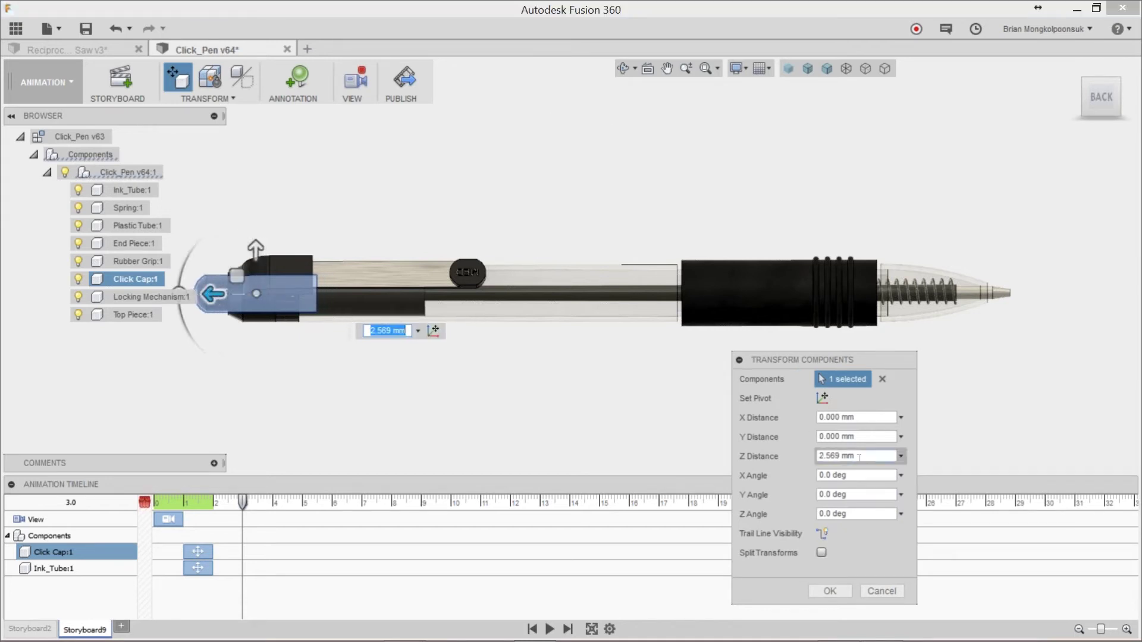
# Restore the Click Cap to its home position at 3 seconds, play back the storyboard and check the cap and ink tube
pyautogui.click(216, 106)
pyautogui.click(198, 141)
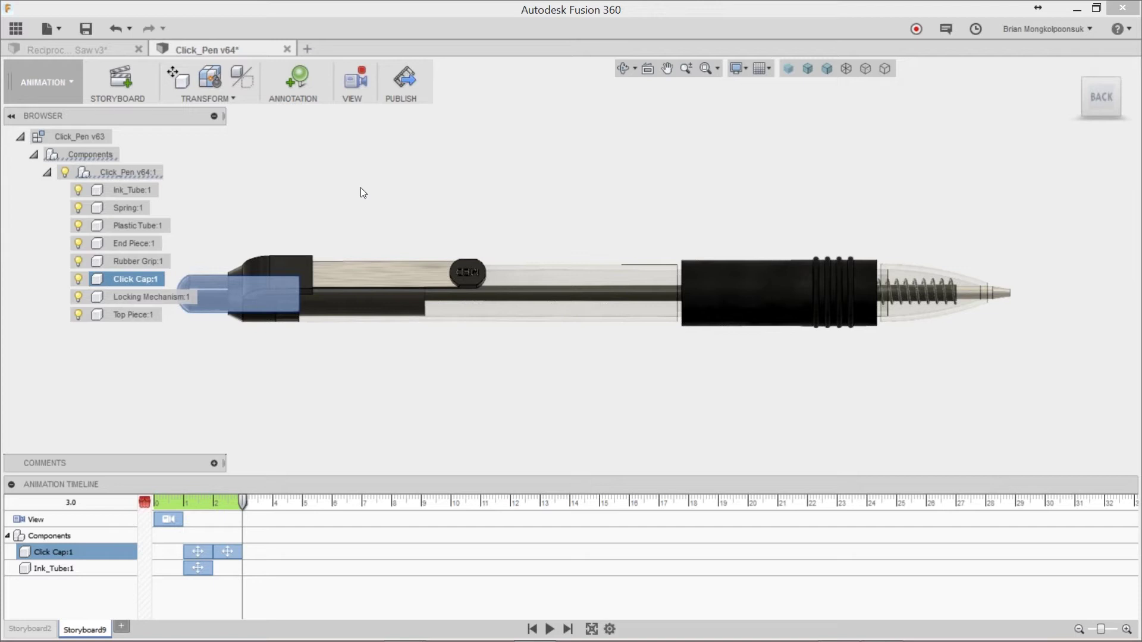
pyautogui.keyDown('ctrl'); pyautogui.click(279, 292); pyautogui.keyUp('ctrl')
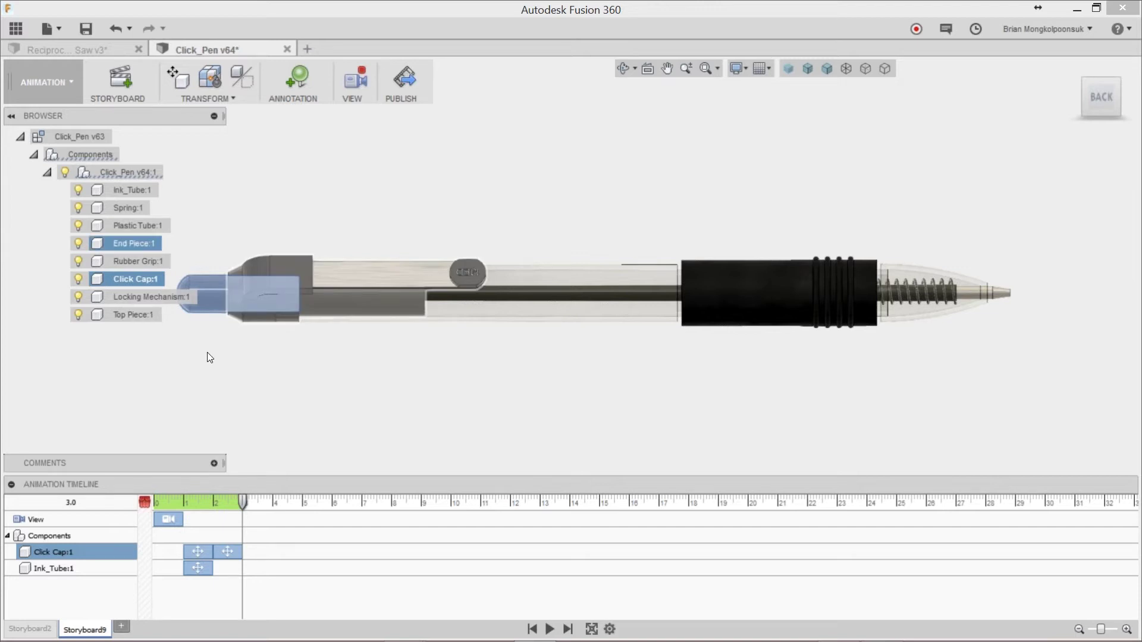
pyautogui.click(209, 352)
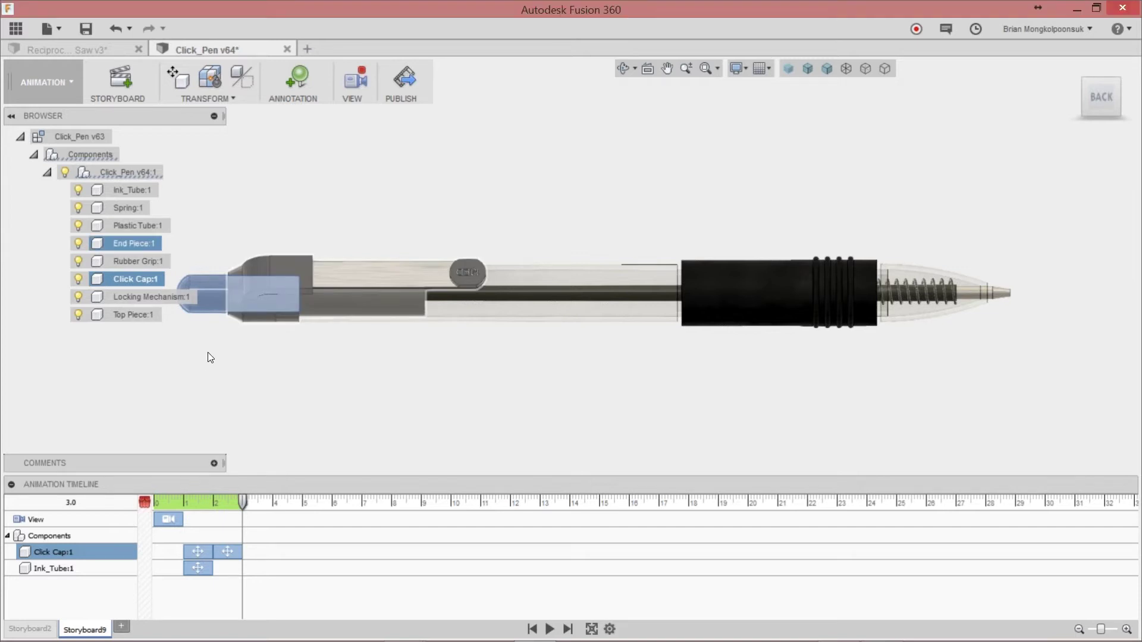
pyautogui.click(549, 629)
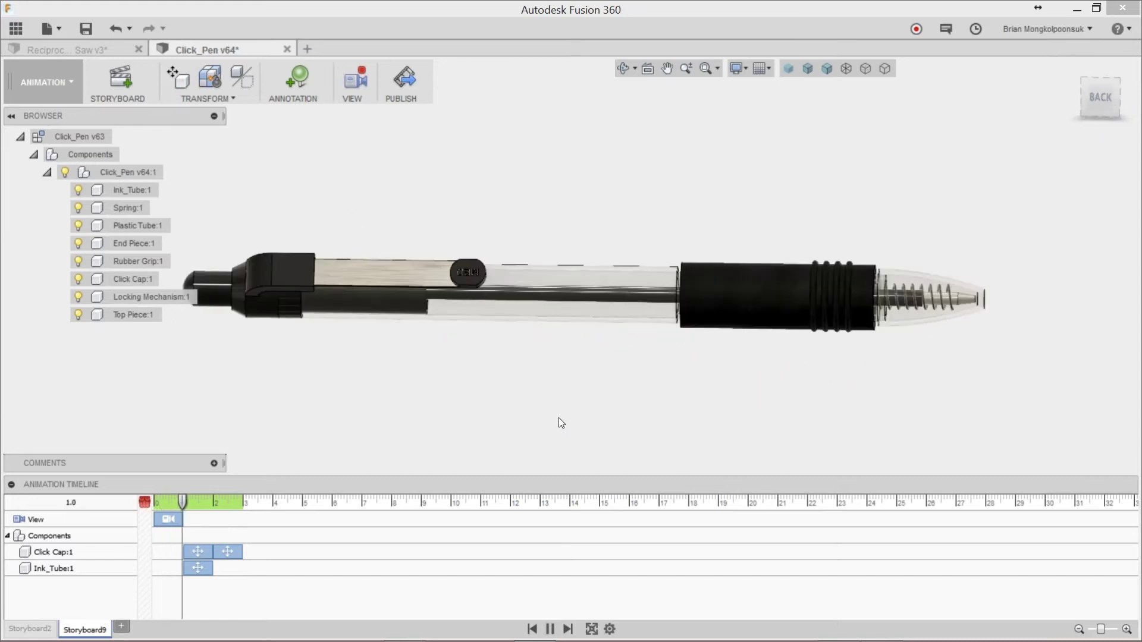
pyautogui.click(209, 301)
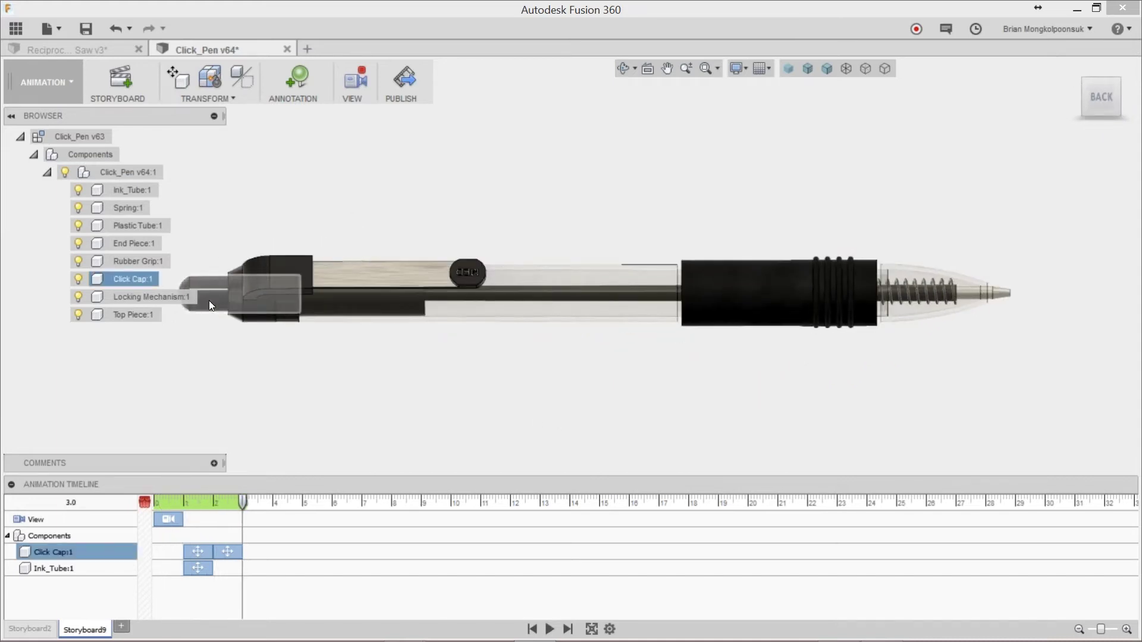
pyautogui.click(233, 385)
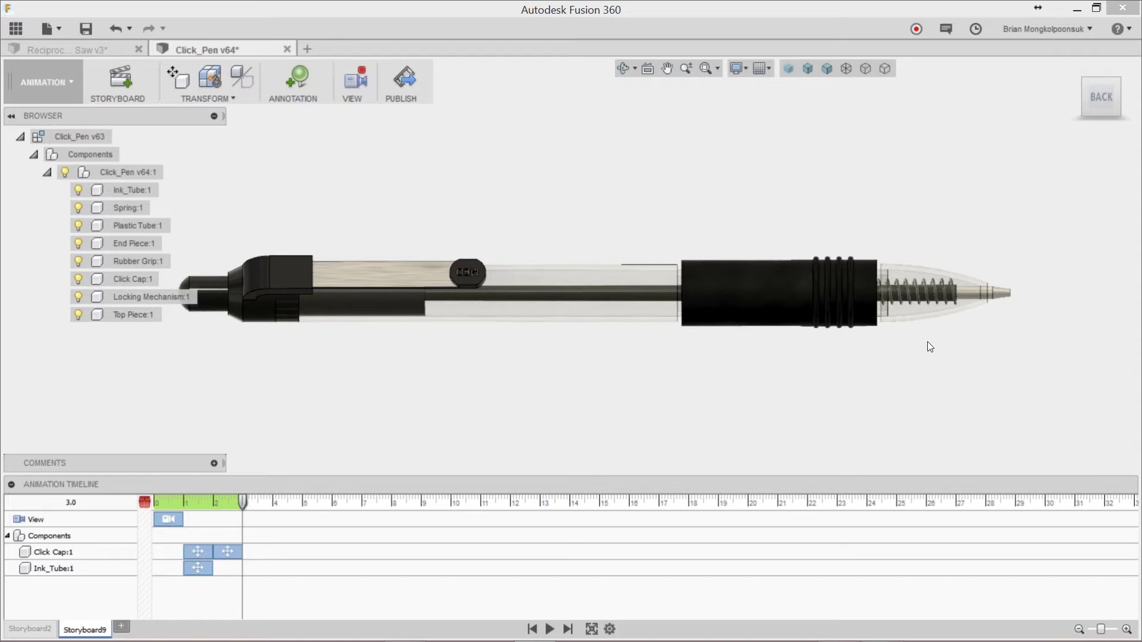
pyautogui.click(1002, 293)
# Transform the Click Cap alone with a Z distance of -5.5 mm at 4 seconds
pyautogui.click(242, 495)
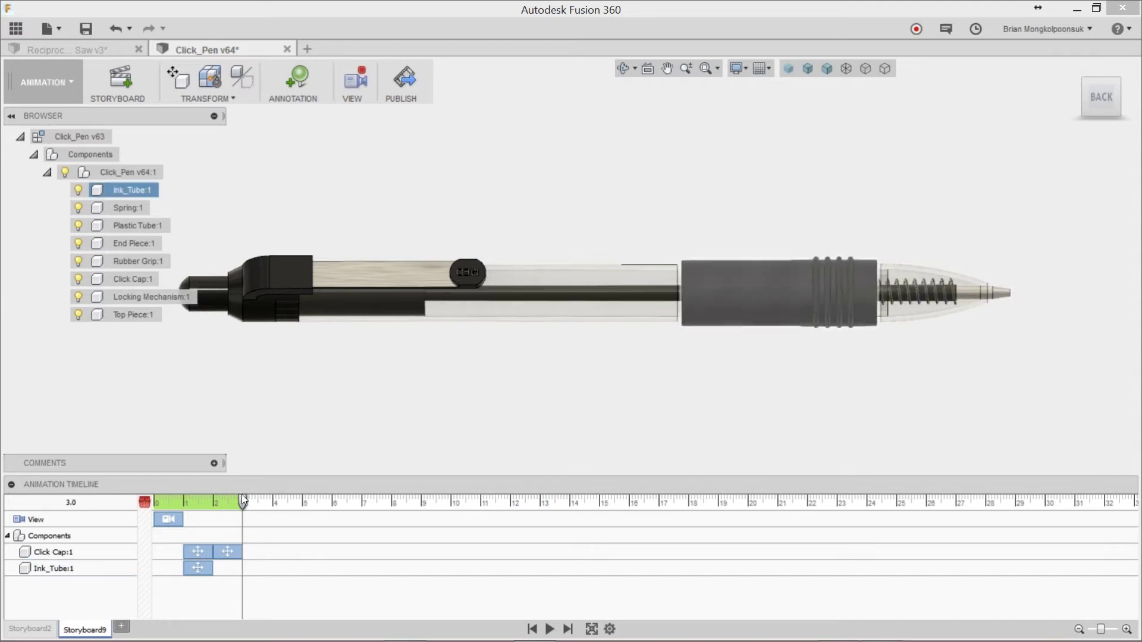
pyautogui.moveTo(244, 499); pyautogui.dragTo(272, 498)
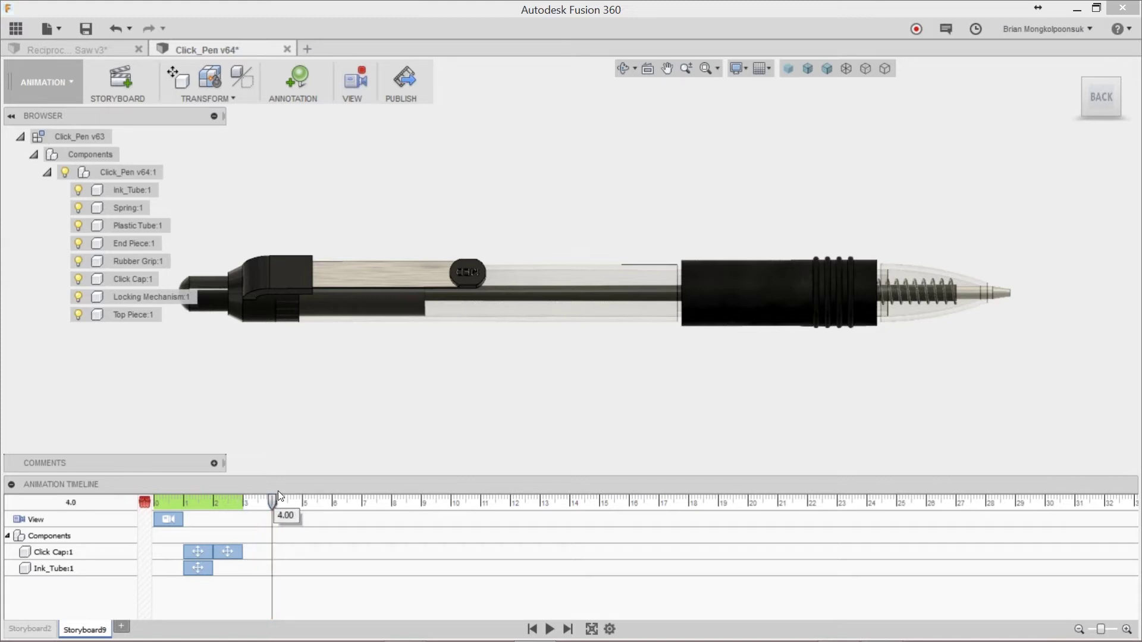
pyautogui.click(209, 285)
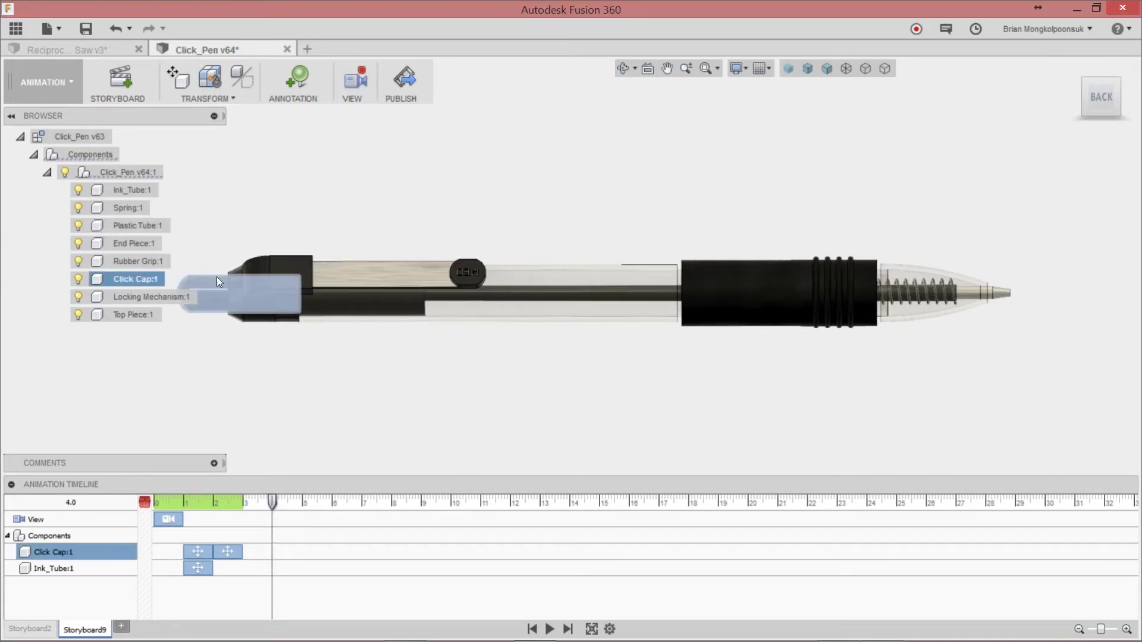
pyautogui.click(181, 86)
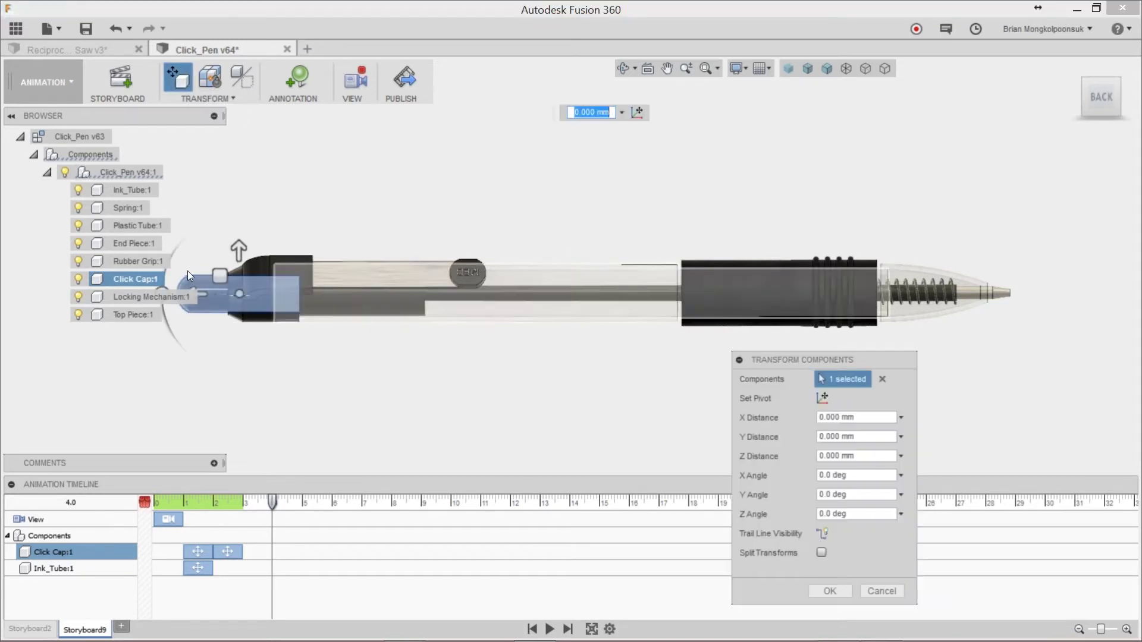
pyautogui.moveTo(217, 297); pyautogui.dragTo(235, 296)
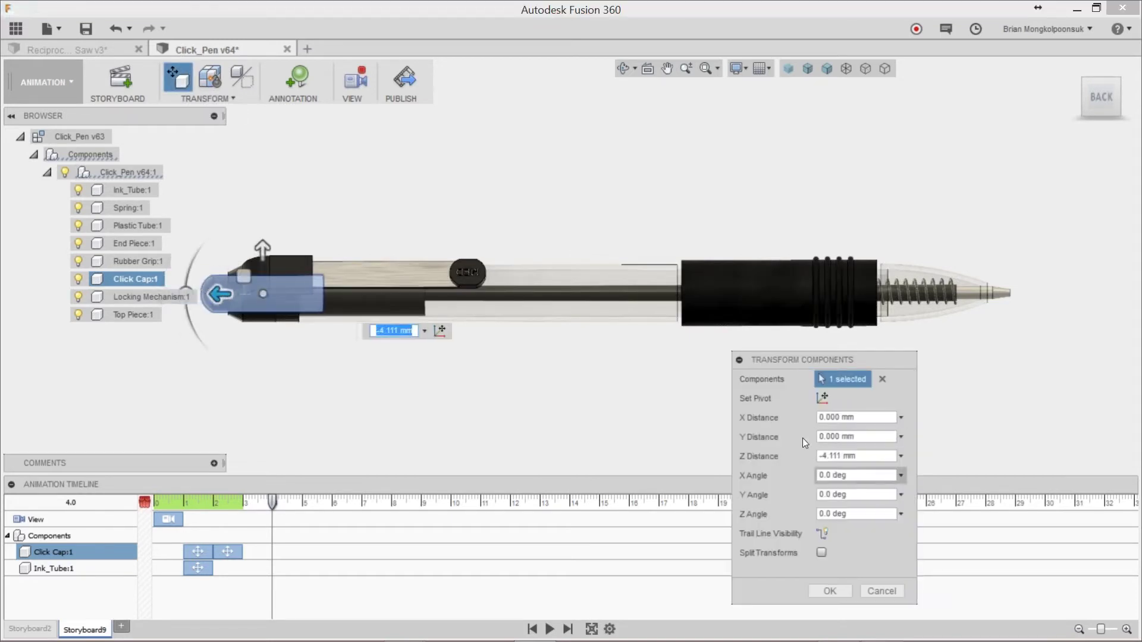
pyautogui.write('-6')
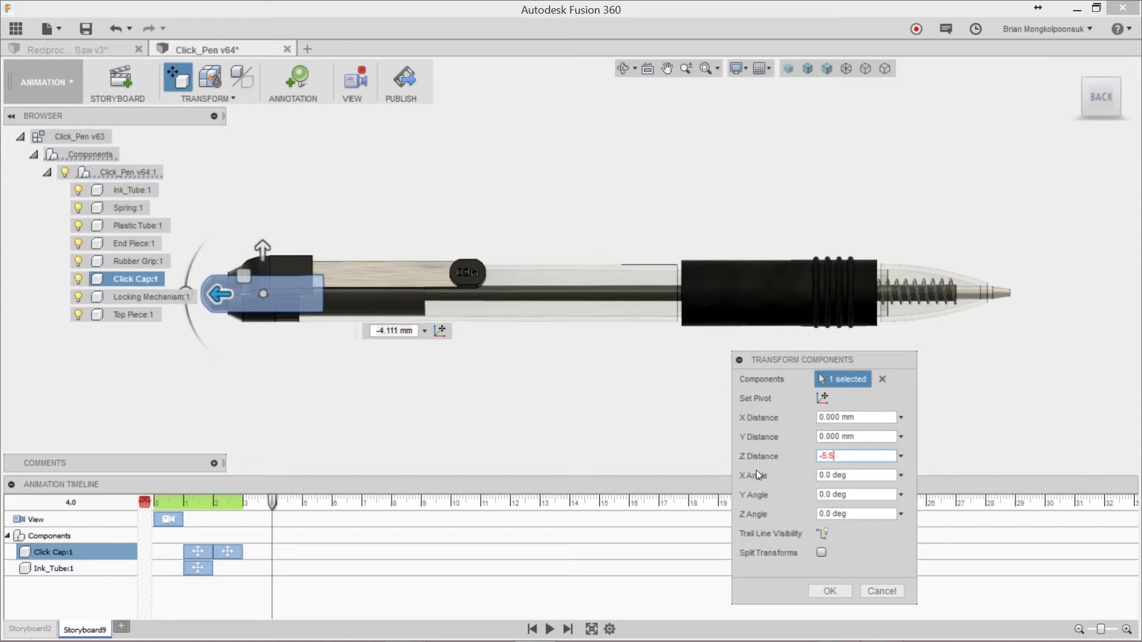
pyautogui.press('Return')
pyautogui.click(497, 438)
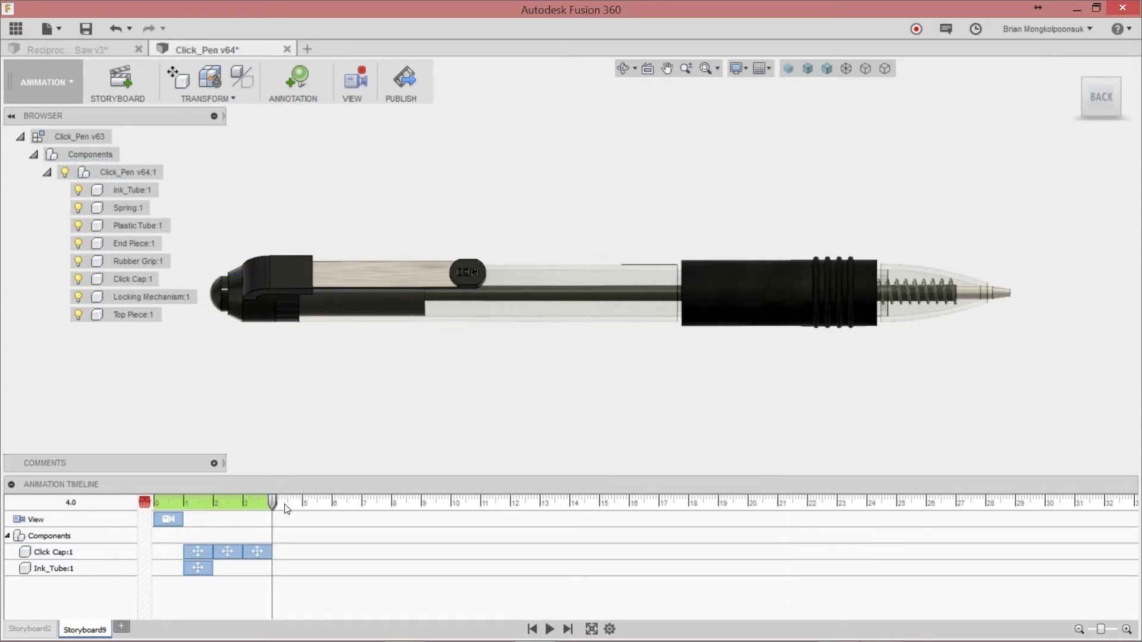
# Restore both the Click Cap and Ink_Tube to their home positions at 5 seconds
pyautogui.moveTo(272, 502); pyautogui.dragTo(304, 494)
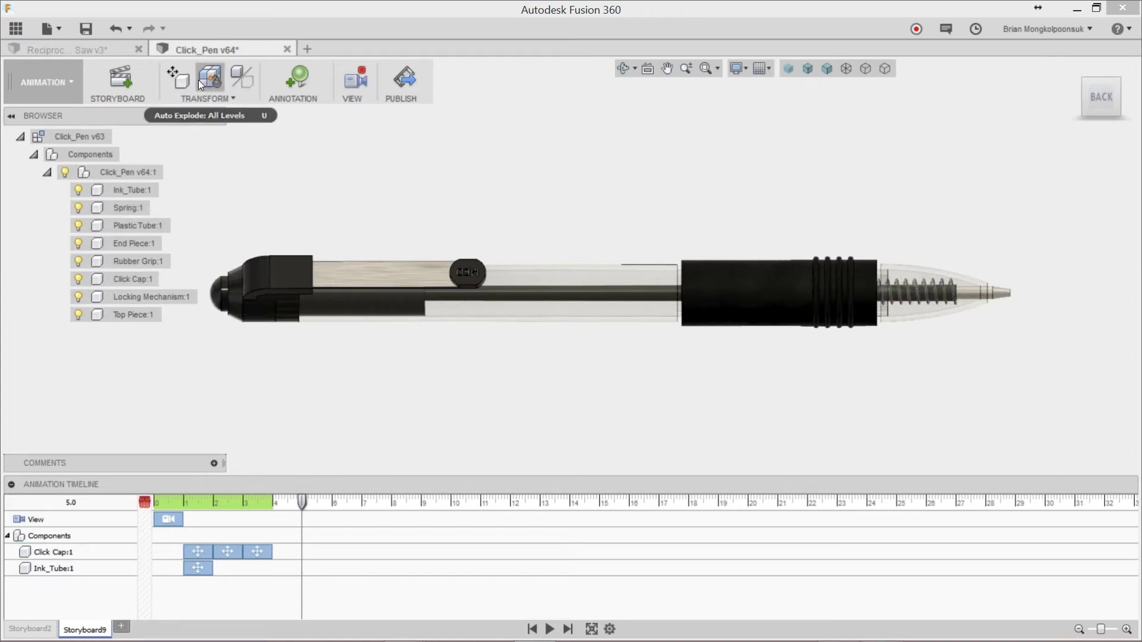
pyautogui.click(221, 294)
pyautogui.keyDown('ctrl'); pyautogui.click(130, 190); pyautogui.keyUp('ctrl')
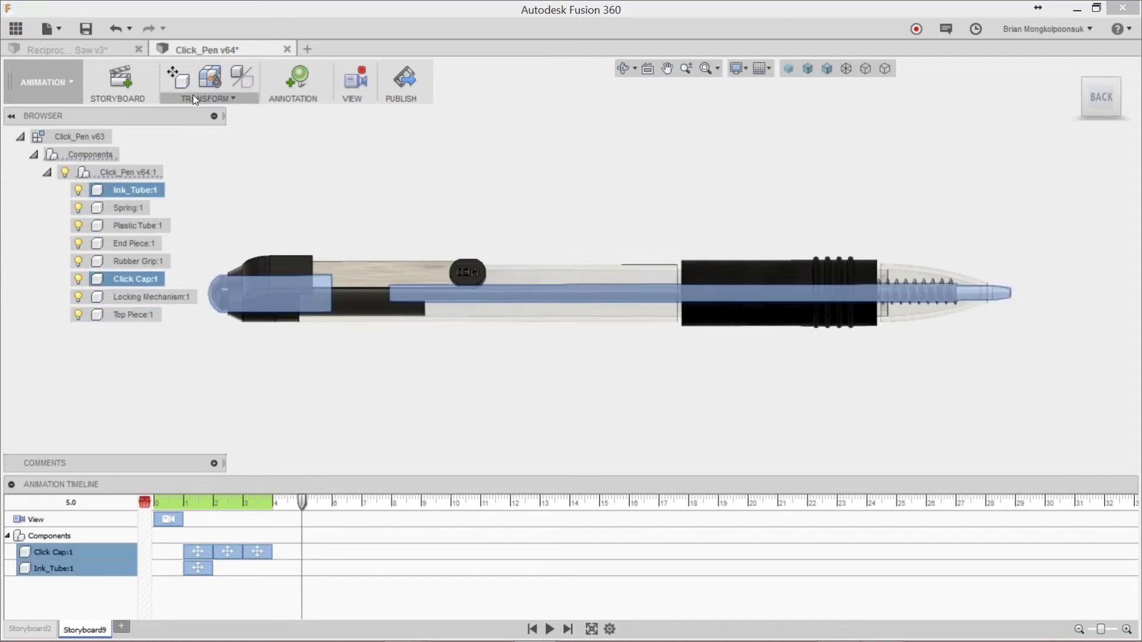
pyautogui.click(193, 99)
pyautogui.click(189, 126)
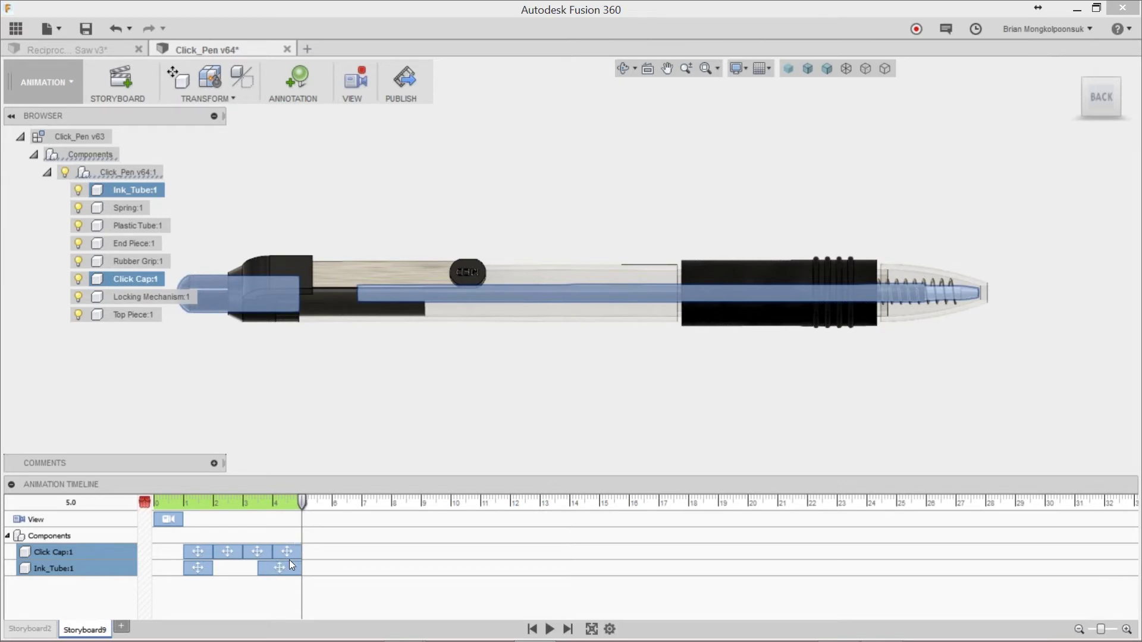
# Shorten the second Ink_Tube action so it starts at 4 seconds, matching the last Click Cap action, and play back the storyboard
pyautogui.click(259, 570)
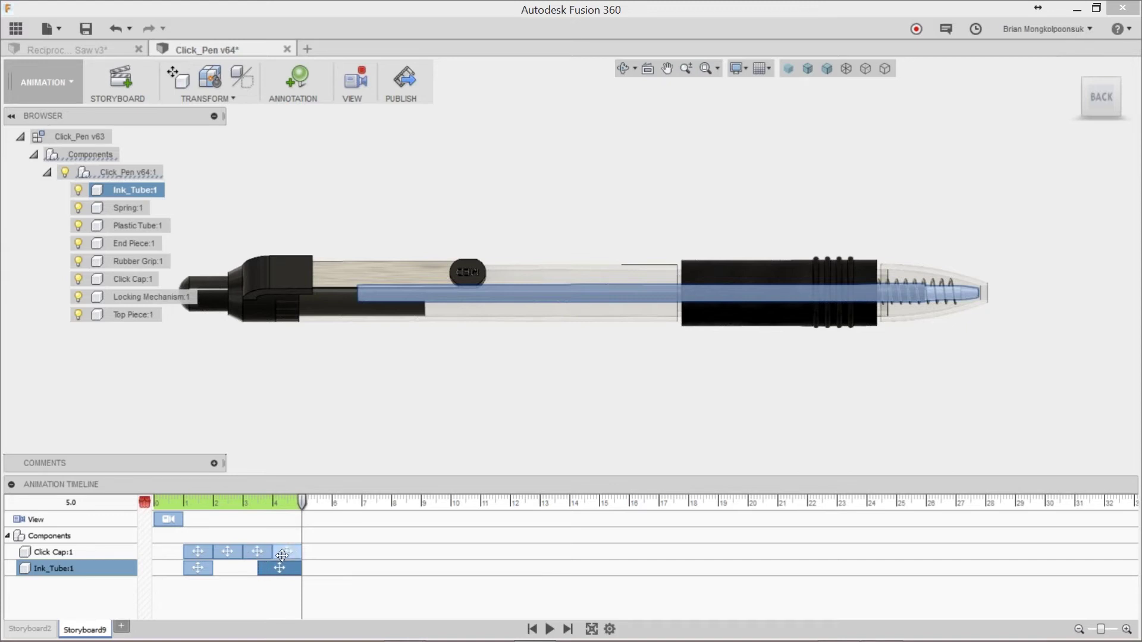
pyautogui.moveTo(260, 570); pyautogui.dragTo(272, 567)
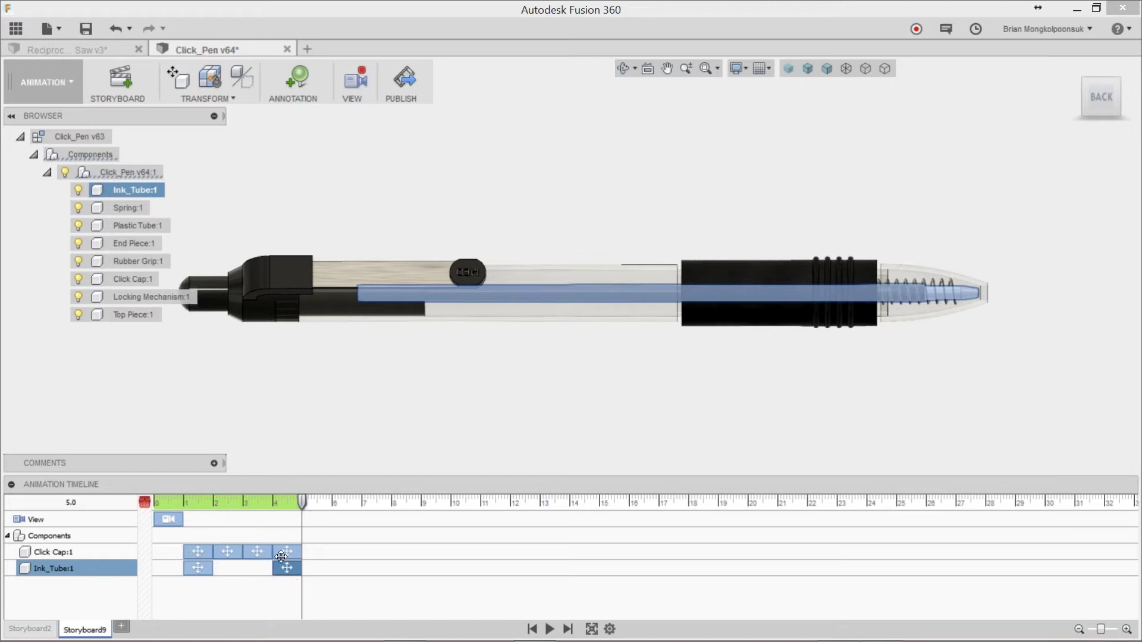
pyautogui.click(350, 441)
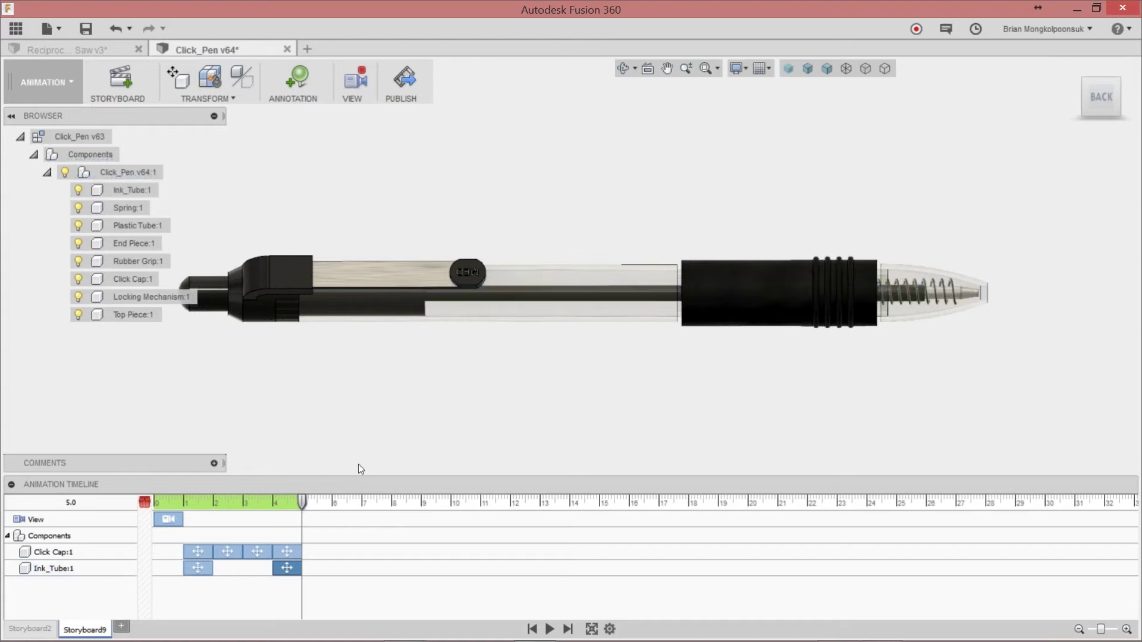
pyautogui.click(550, 631)
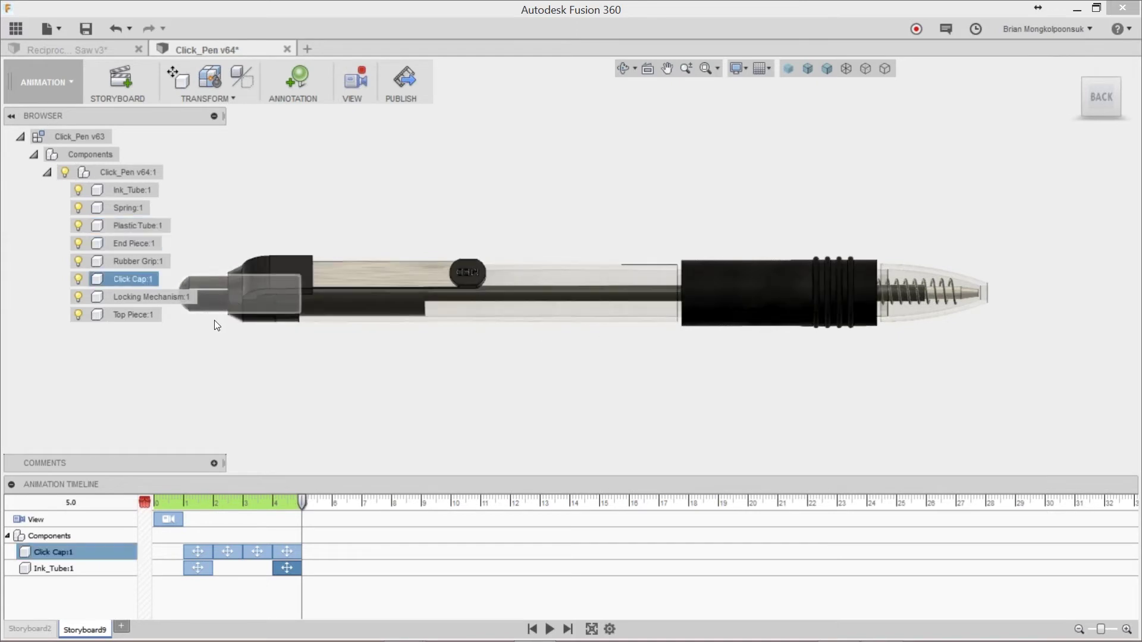
# Shift the last two Click Cap actions and the last Ink_Tube action 0.5 seconds later together, and play back the storyboard
pyautogui.click(259, 552)
pyautogui.keyDown('ctrl'); pyautogui.click(287, 566); pyautogui.keyUp('ctrl')
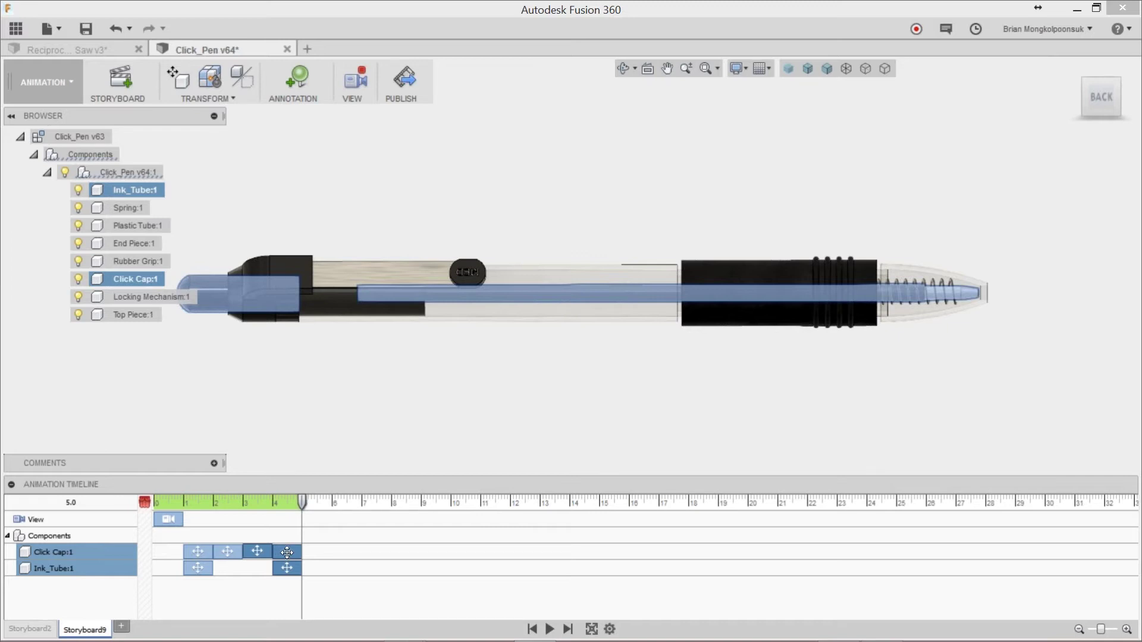
pyautogui.moveTo(287, 552); pyautogui.dragTo(301, 552)
pyautogui.click(454, 363)
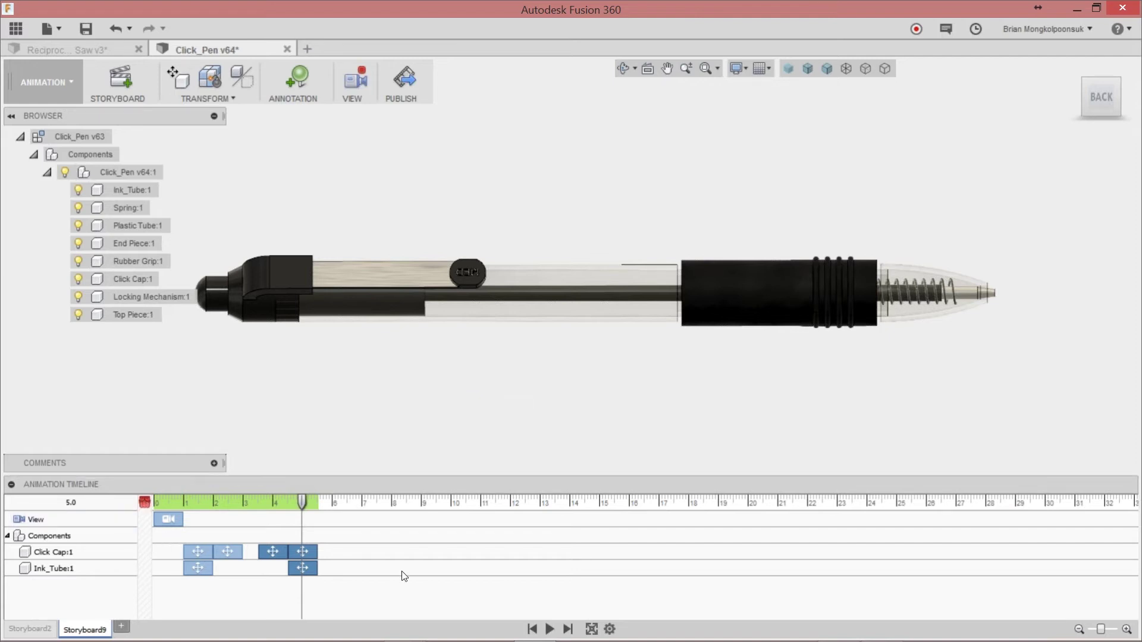
pyautogui.click(549, 630)
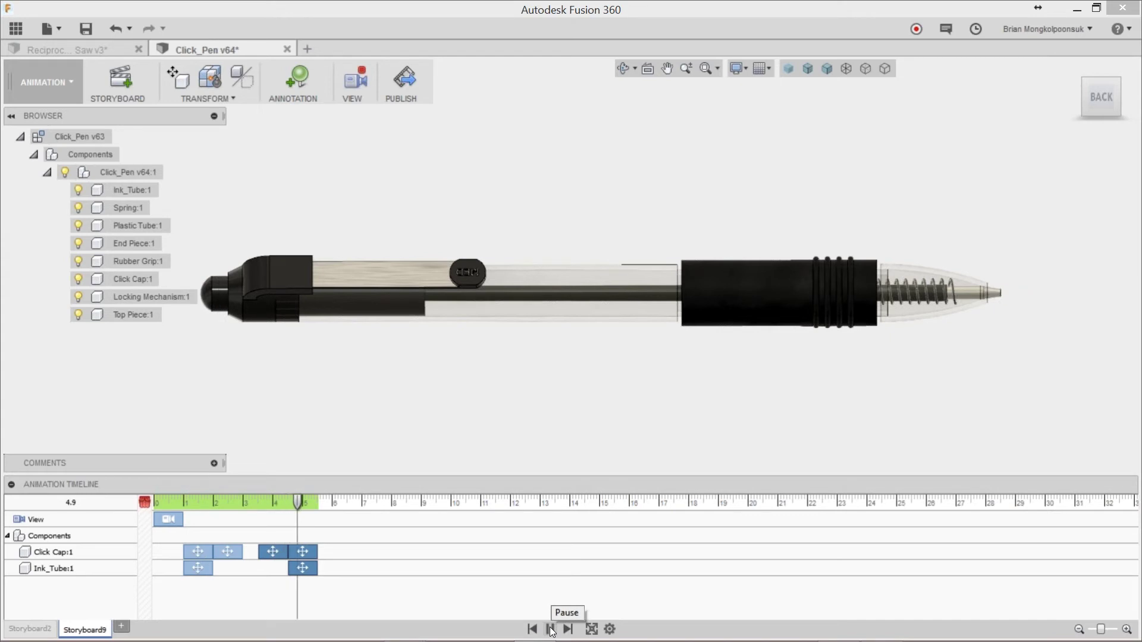
# Try to auto-explode all levels of the pen assembly with no component selected
pyautogui.click(211, 97)
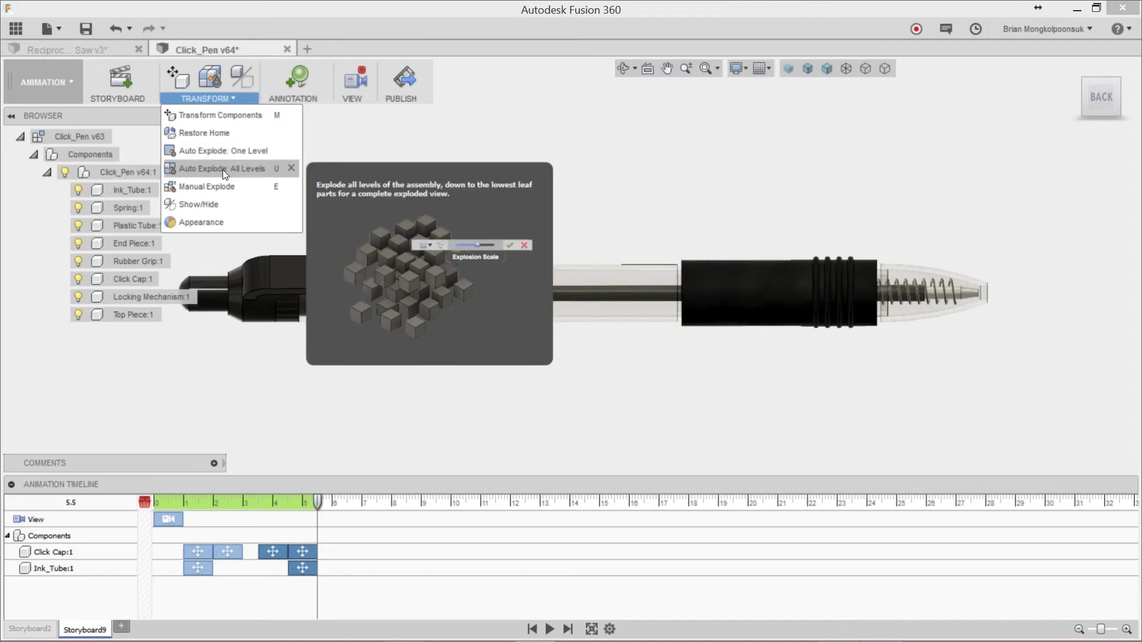
pyautogui.click(223, 170)
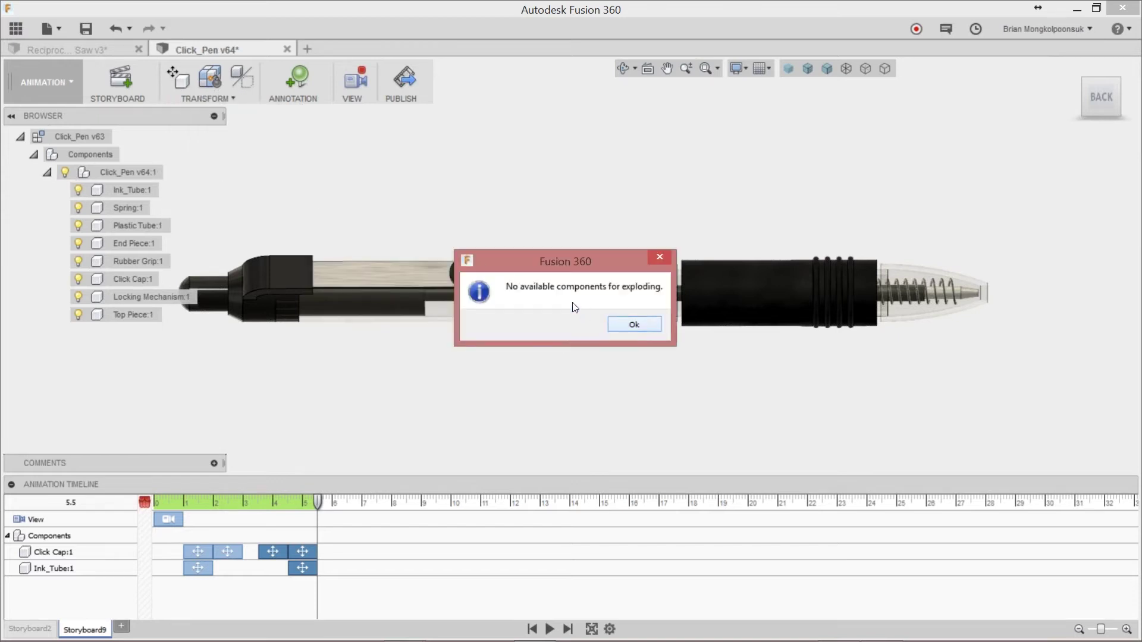
pyautogui.click(634, 324)
pyautogui.click(132, 191)
pyautogui.click(130, 227)
pyautogui.click(144, 194)
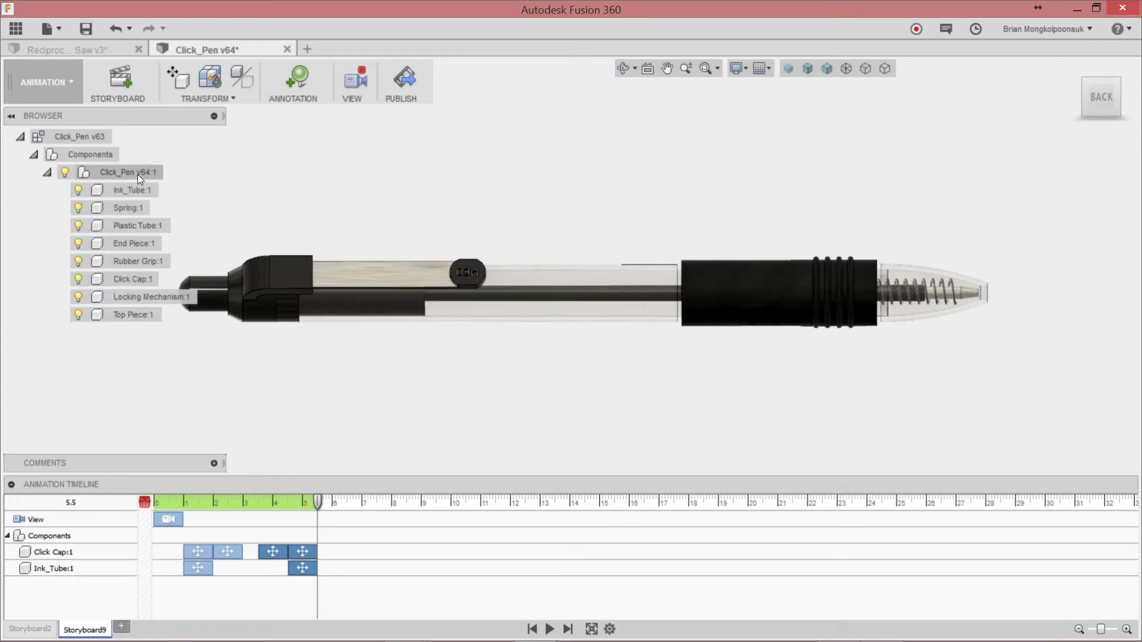
# Try to auto-explode all levels of the Click_Pen component, adjusting the explosion scale and checking the one-step and sequential explosion types
pyautogui.click(138, 174)
pyautogui.click(137, 174)
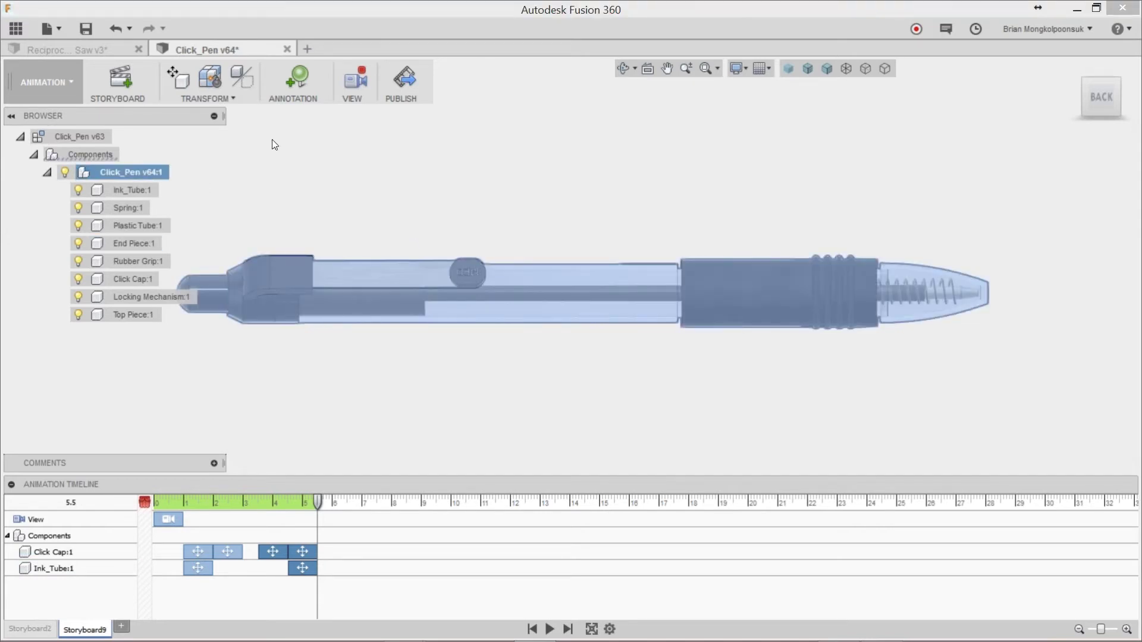
pyautogui.click(212, 83)
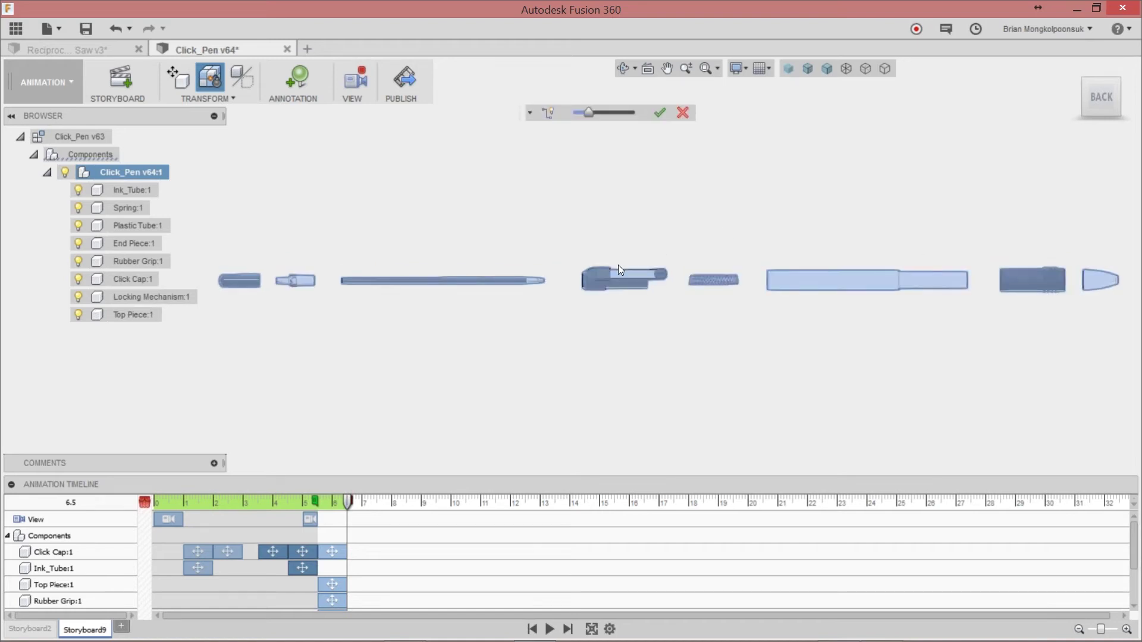
pyautogui.moveTo(590, 113); pyautogui.dragTo(589, 113)
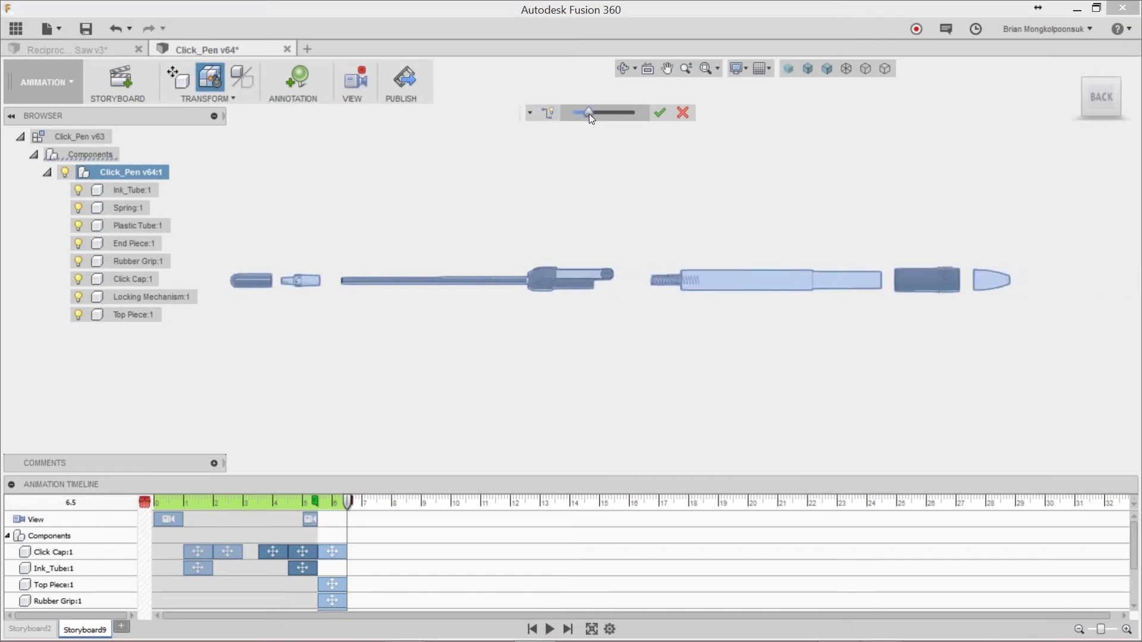
pyautogui.click(531, 114)
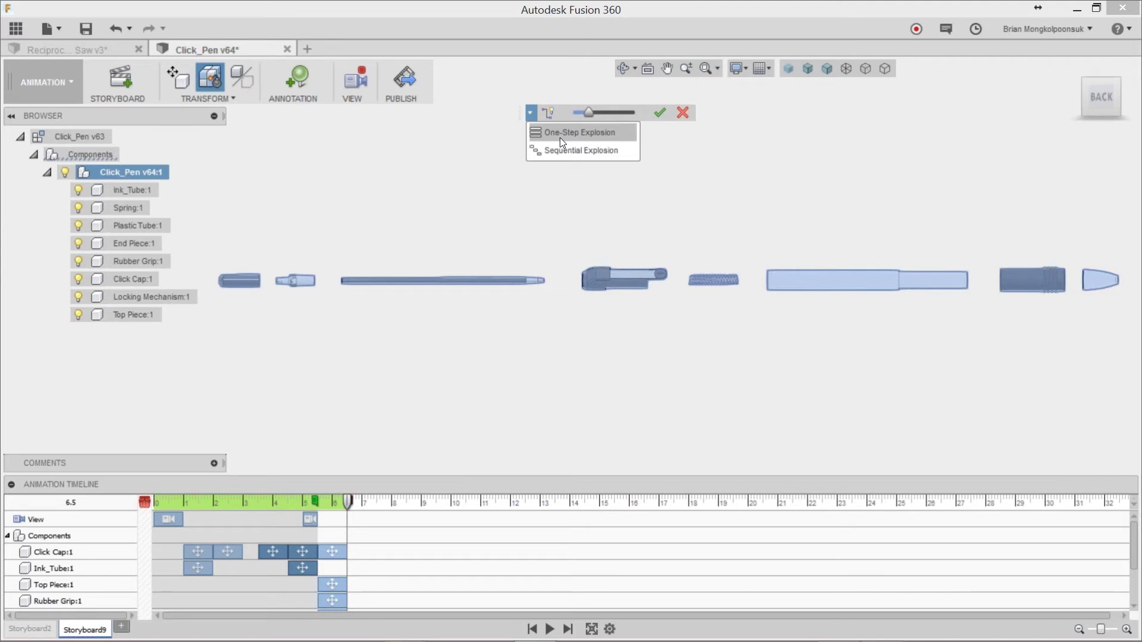
pyautogui.click(531, 114)
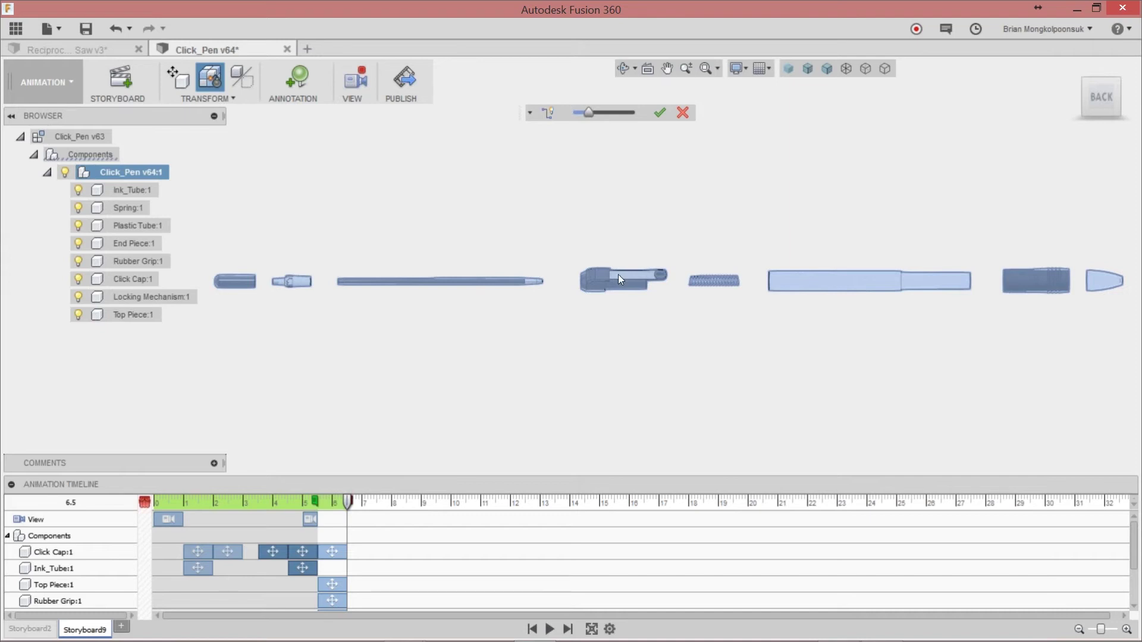
pyautogui.click(683, 113)
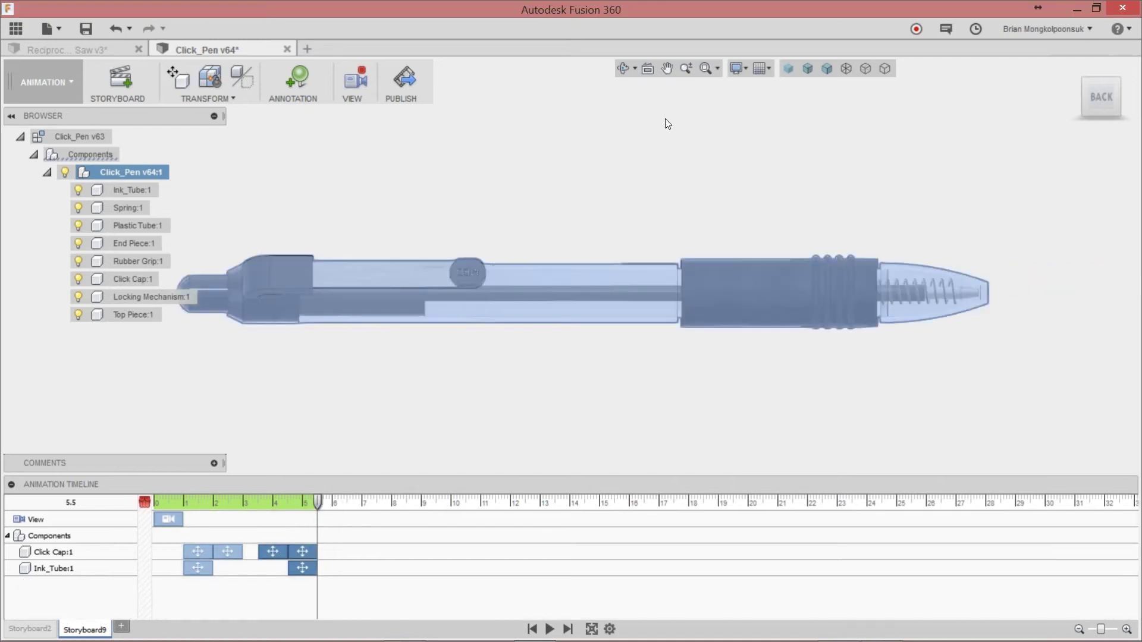
pyautogui.scroll(-2, 609, 184)
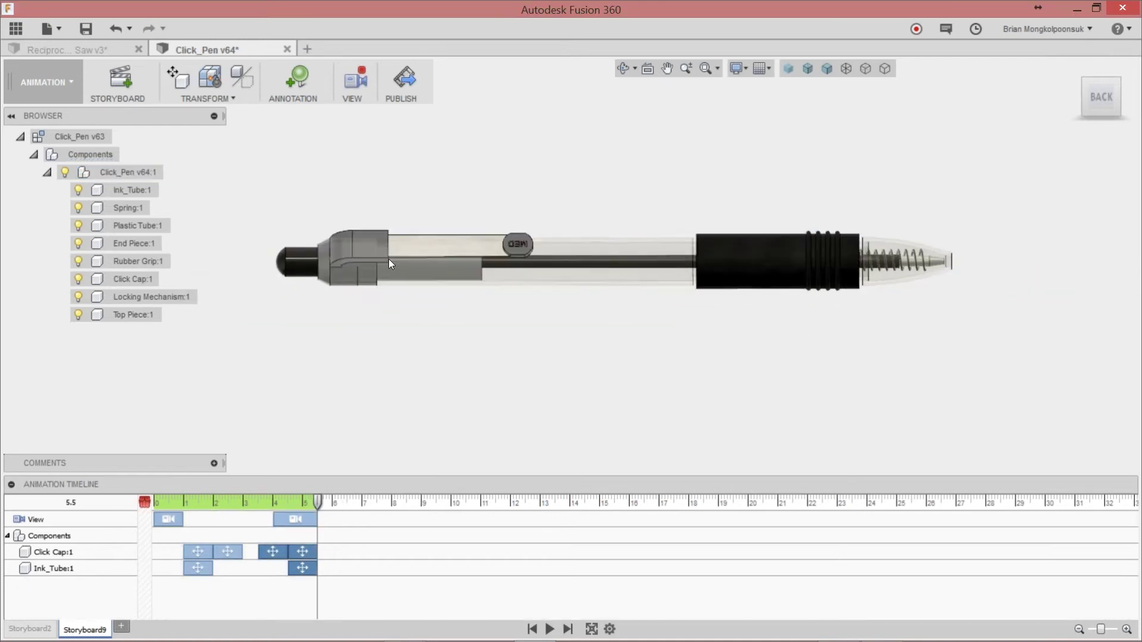
pyautogui.scroll(3, 380, 244)
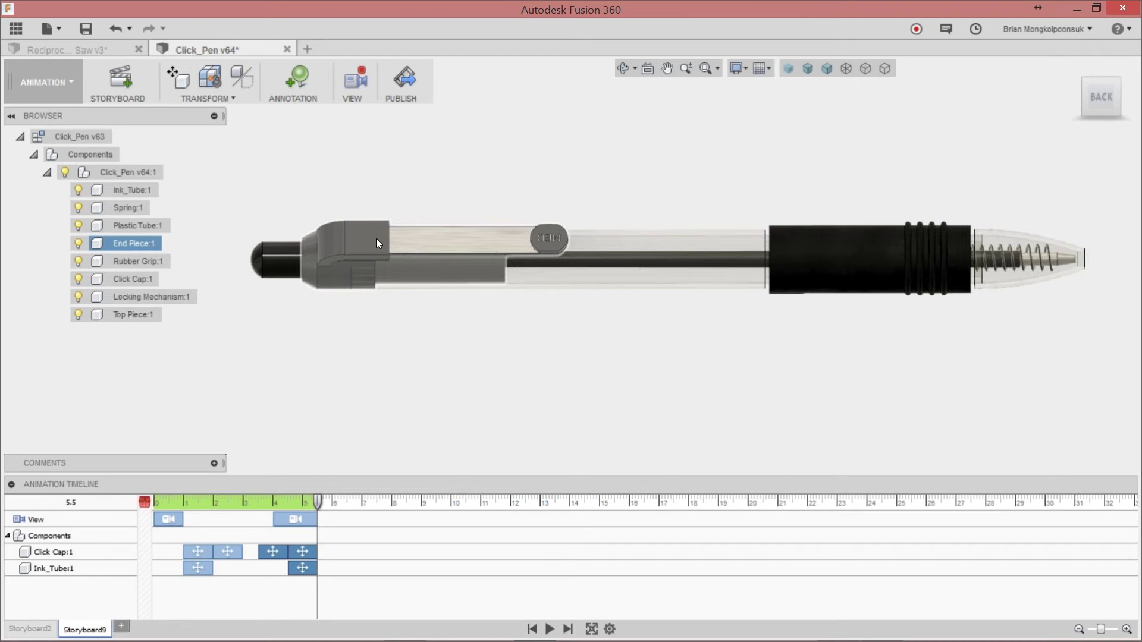
pyautogui.click(1018, 233)
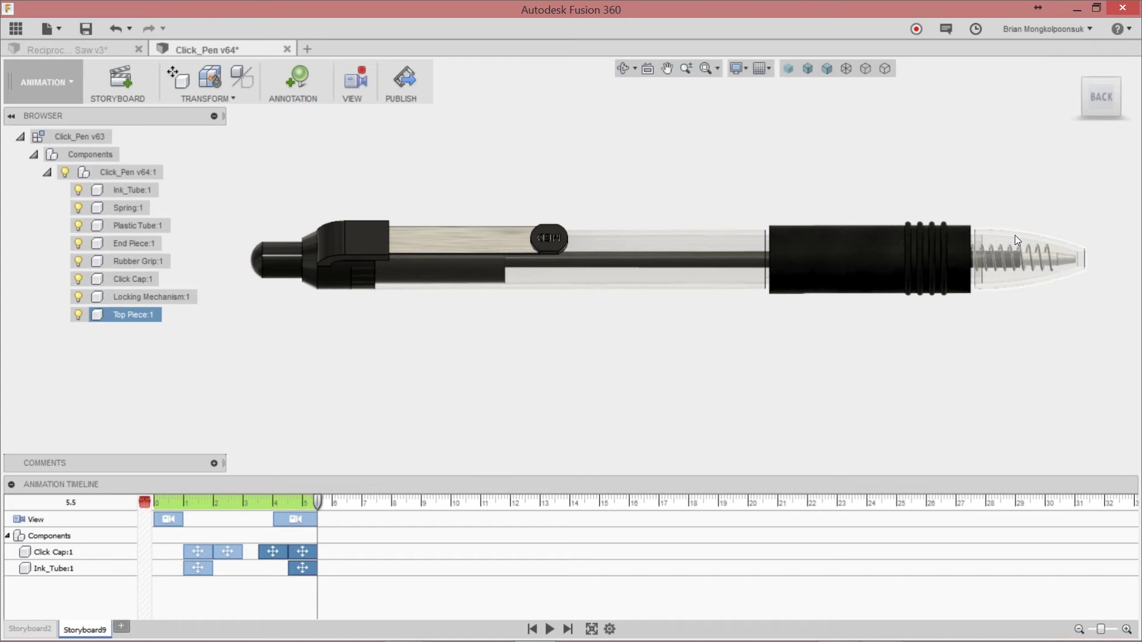
pyautogui.click(1000, 234)
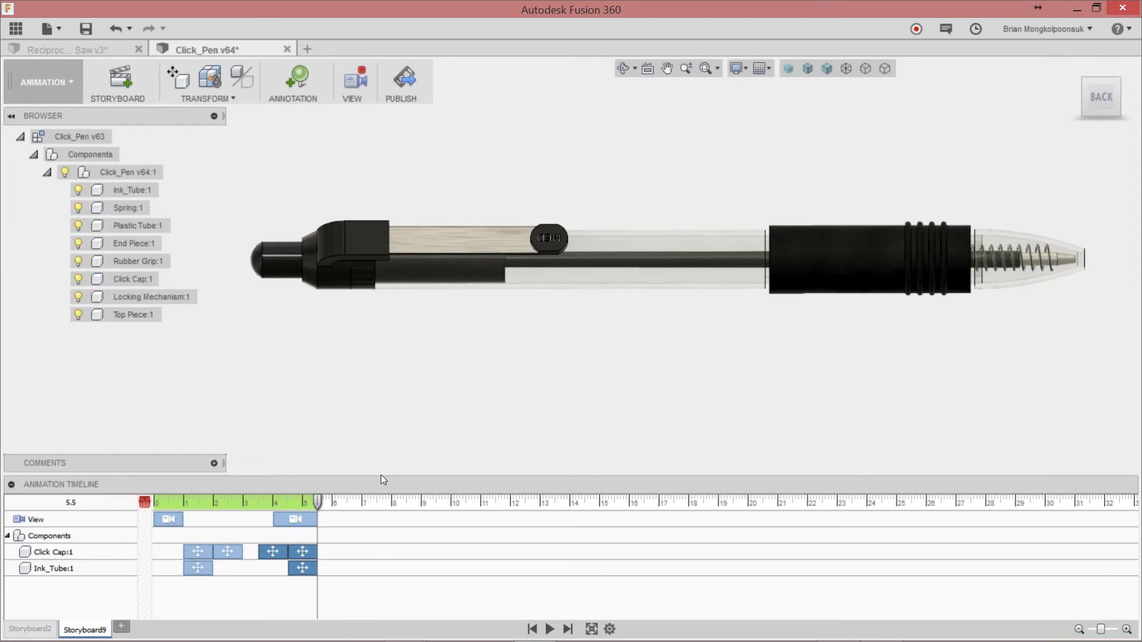
pyautogui.click(293, 269)
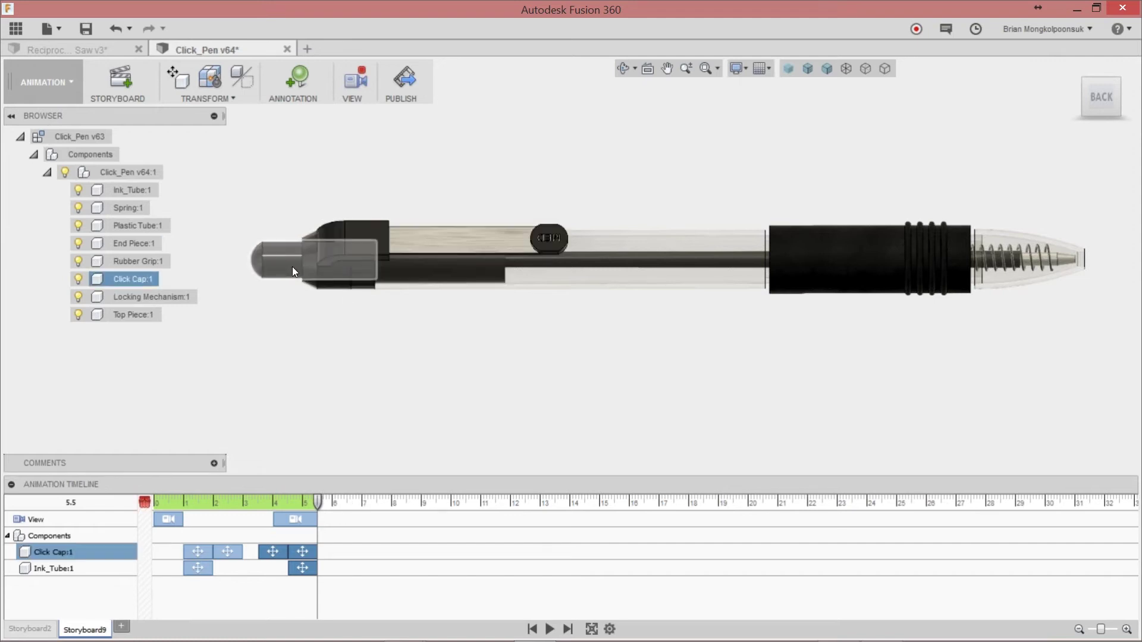
pyautogui.press('Escape')
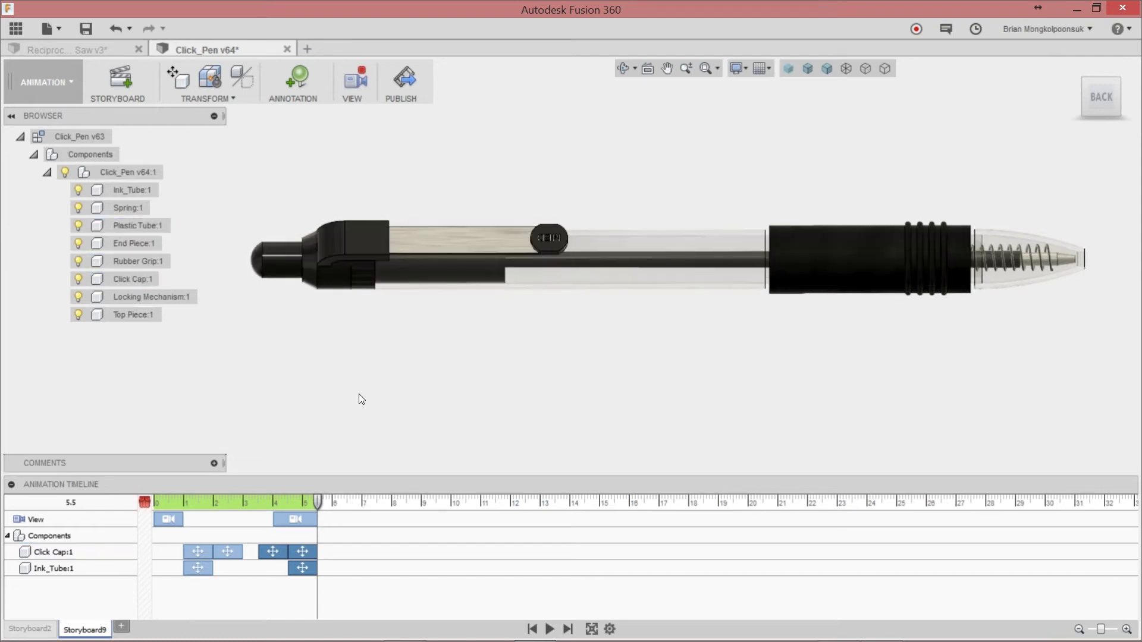
# At 6.5 seconds, move the Click Cap about 75 mm along Z, out of the back end of the pen
pyautogui.moveTo(318, 502); pyautogui.dragTo(346, 497)
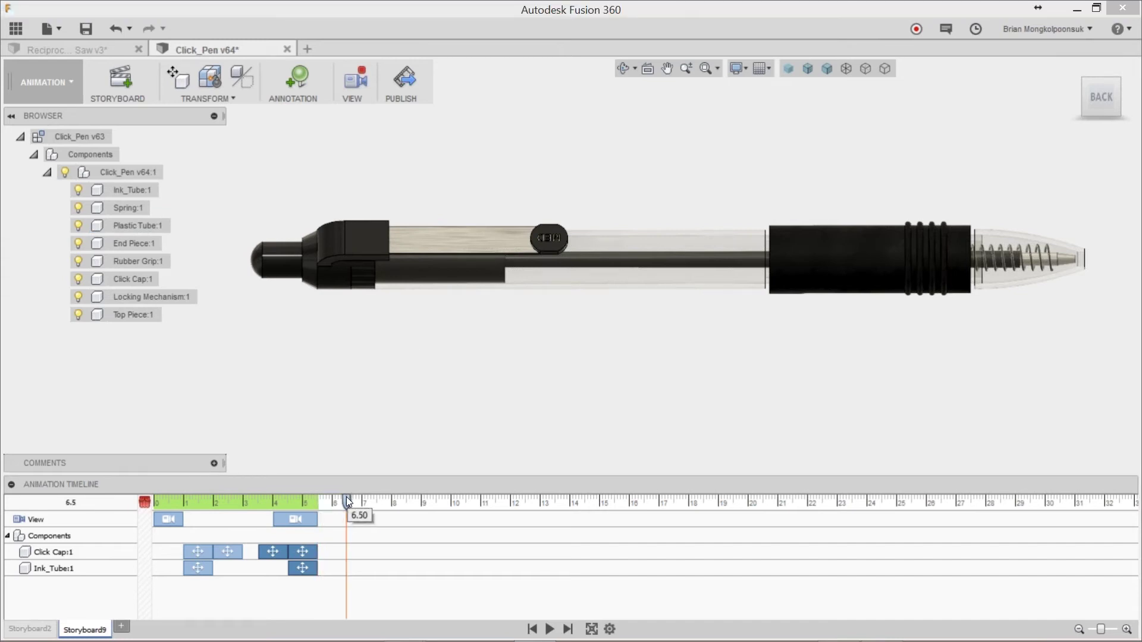
pyautogui.click(326, 258)
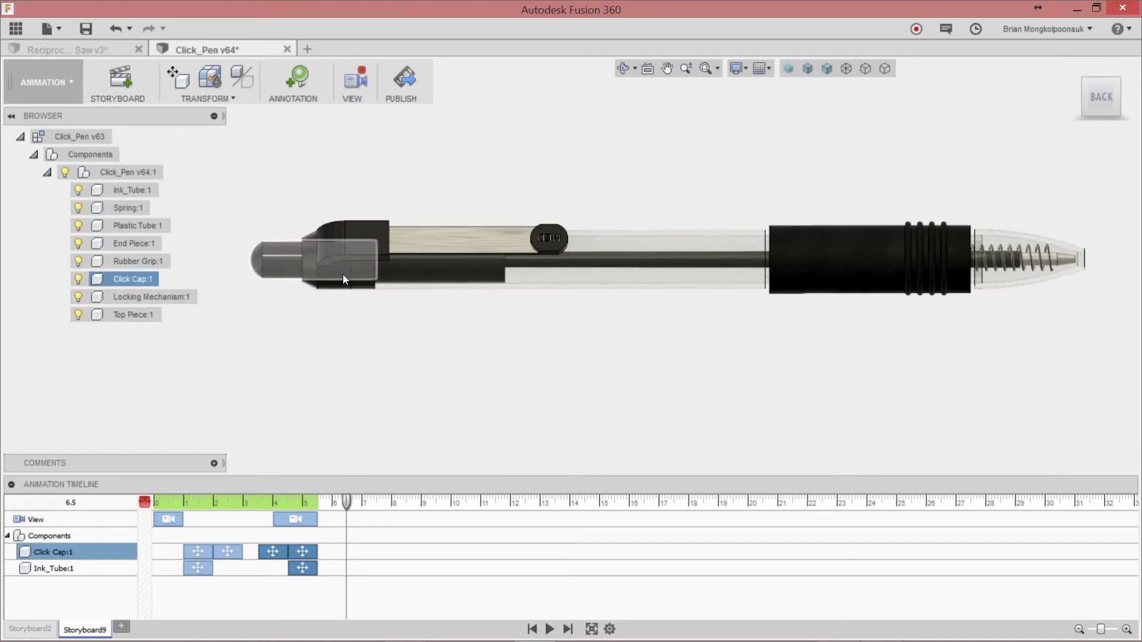
pyautogui.scroll(-4, 642, 351)
pyautogui.scroll(3, 480, 346)
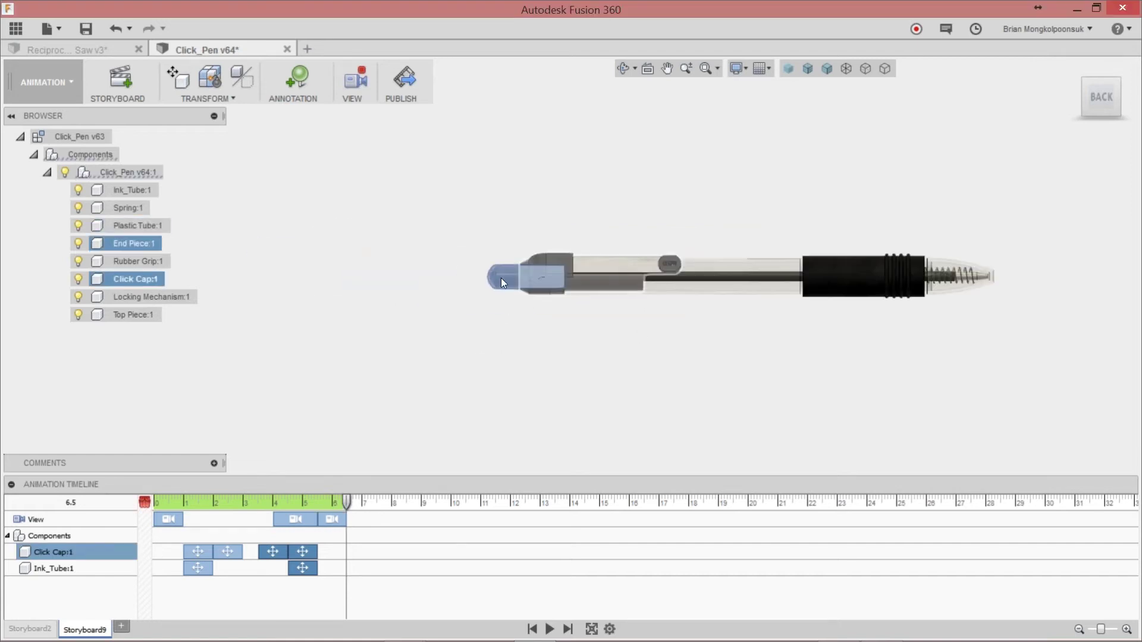
pyautogui.rightClick(469, 290)
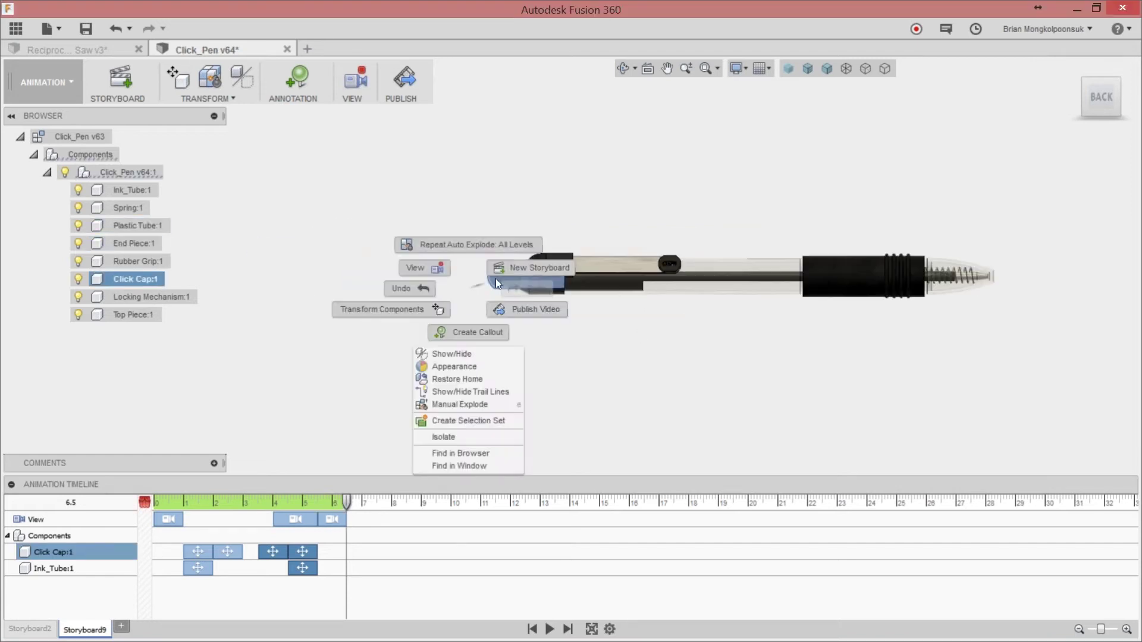
pyautogui.click(437, 309)
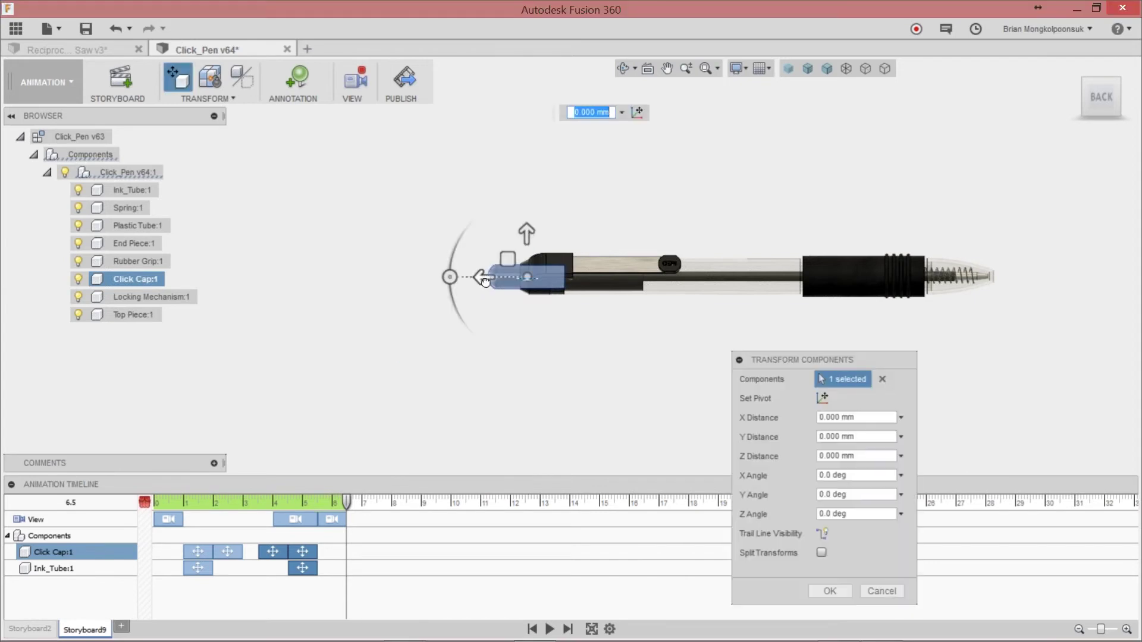
pyautogui.moveTo(485, 281); pyautogui.dragTo(303, 276)
pyautogui.scroll(-3, 565, 315)
pyautogui.moveTo(370, 290); pyautogui.dragTo(337, 292)
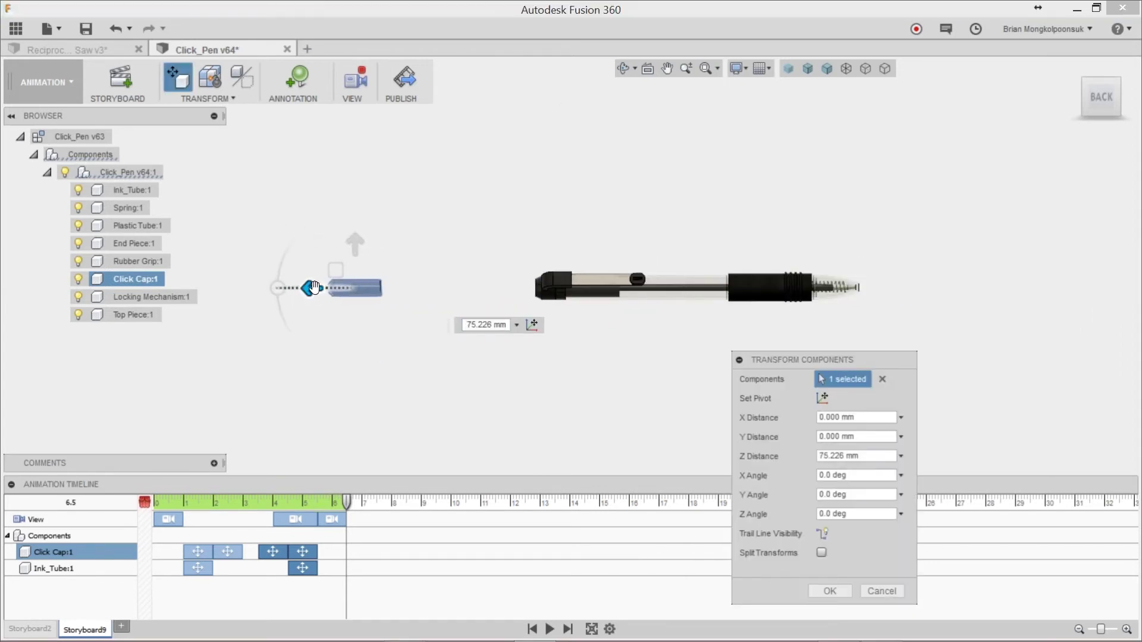
pyautogui.click(398, 445)
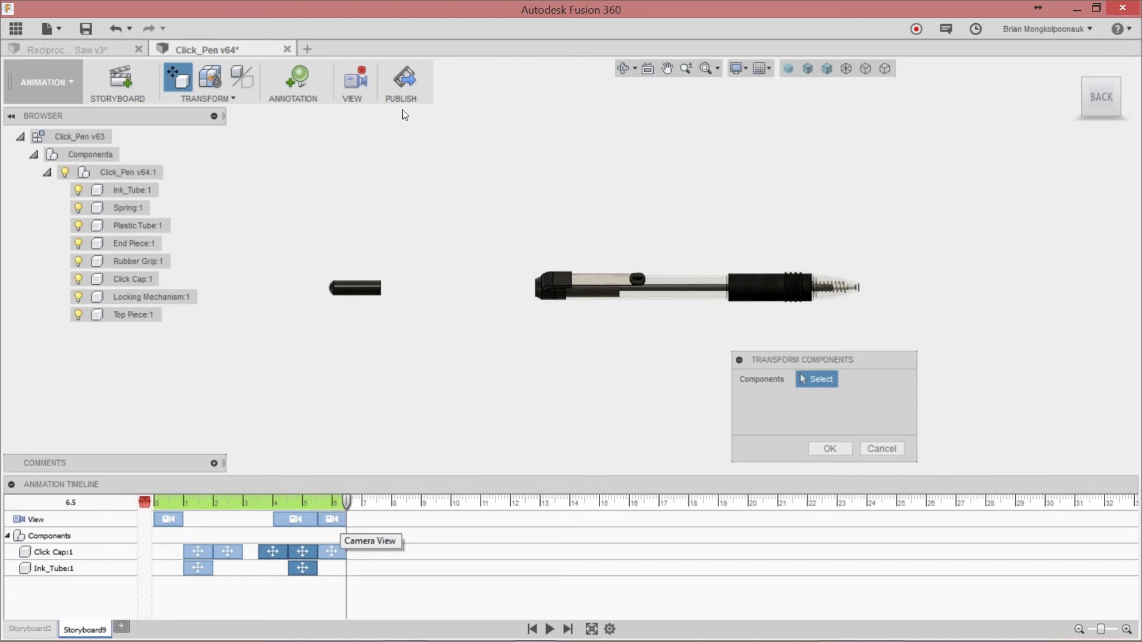
# Turn off view recording and move the End Piece partway off the plastic tube toward the Click Cap
pyautogui.click(355, 77)
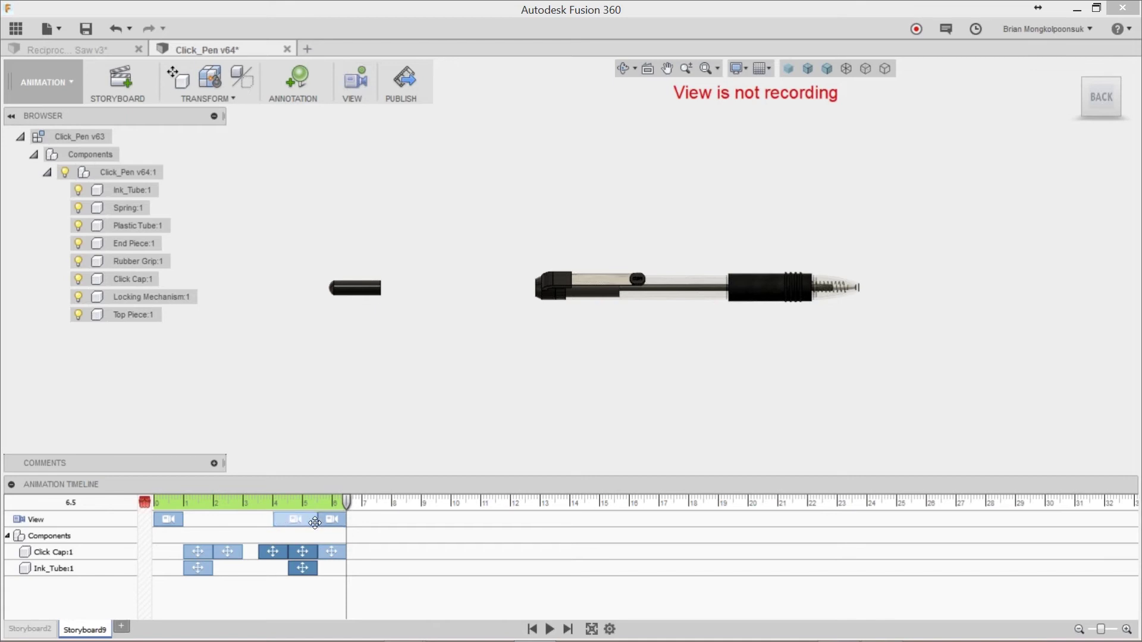
pyautogui.scroll(4, 527, 276)
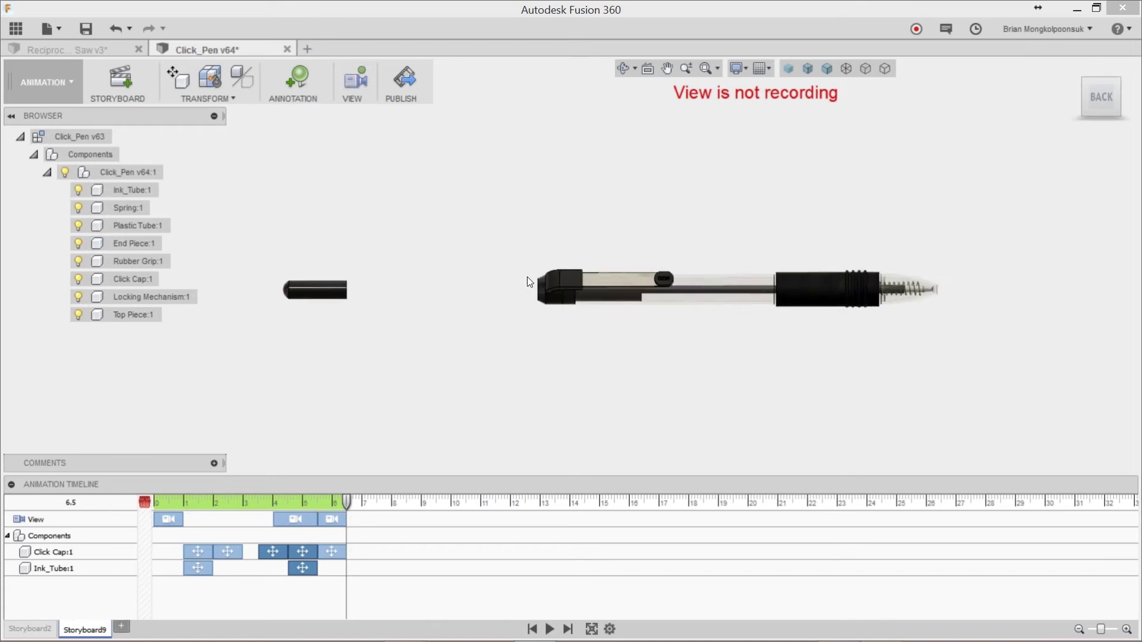
pyautogui.click(581, 287)
pyautogui.scroll(-2, 581, 280)
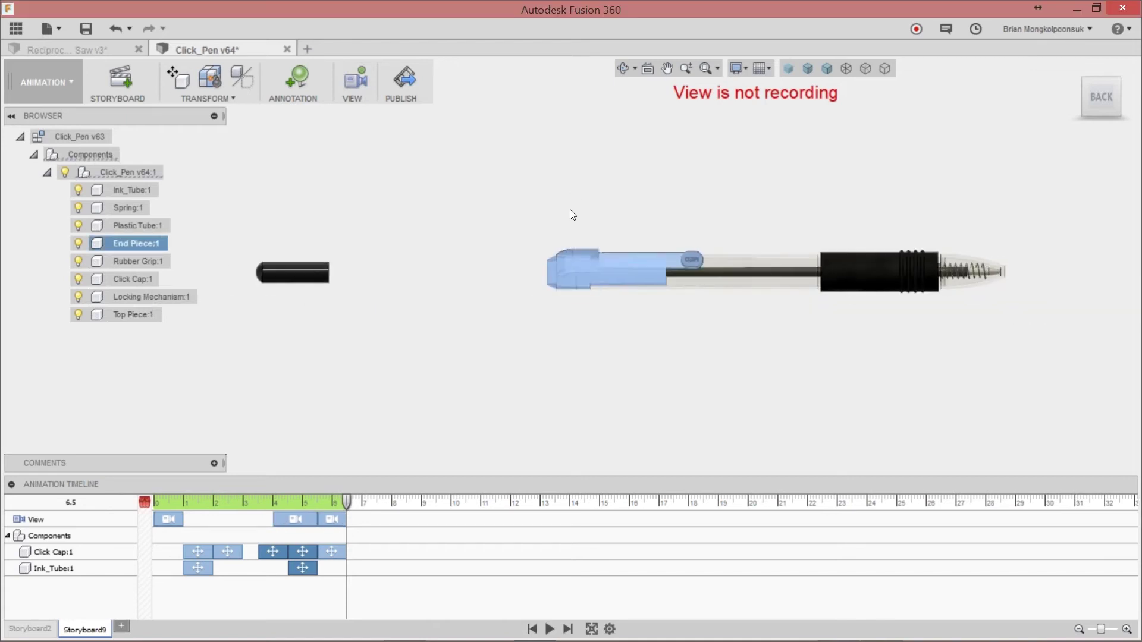
pyautogui.rightClick(520, 206)
pyautogui.click(473, 229)
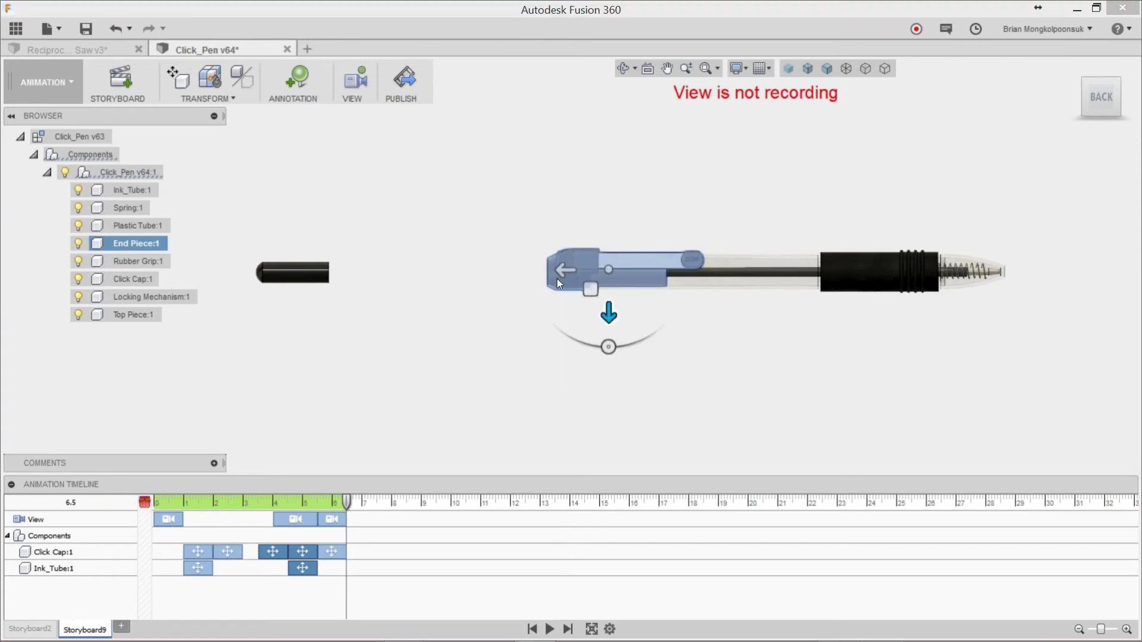
pyautogui.moveTo(565, 271); pyautogui.dragTo(480, 262)
pyautogui.click(830, 590)
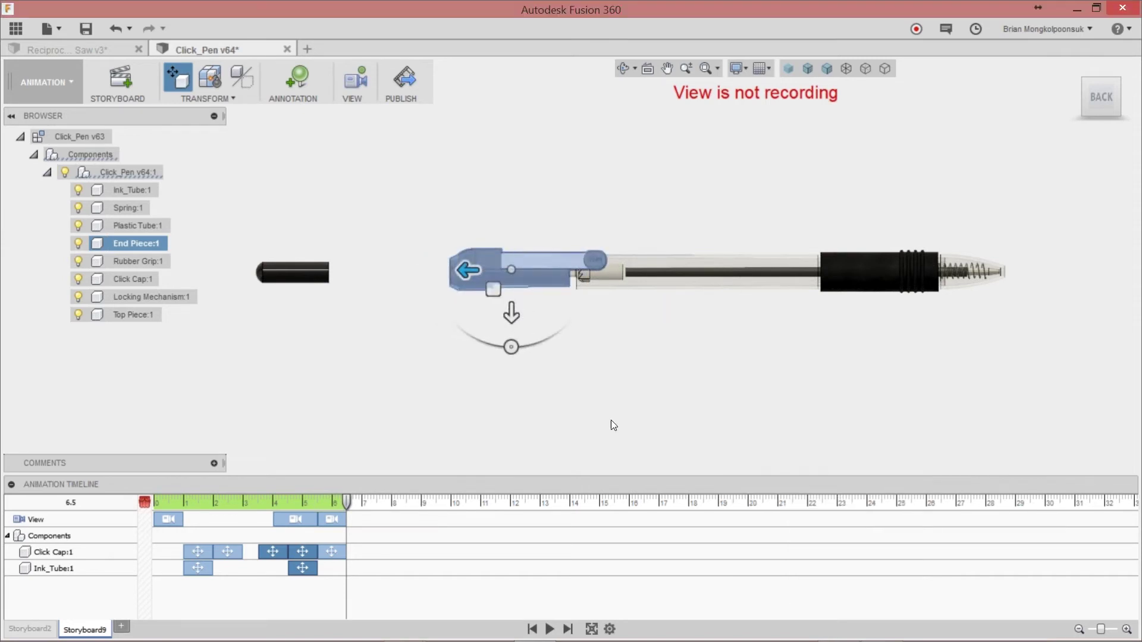
# Move the Locking Mechanism about 55 mm along Z, placing it between the Click Cap and the End Piece
pyautogui.click(146, 298)
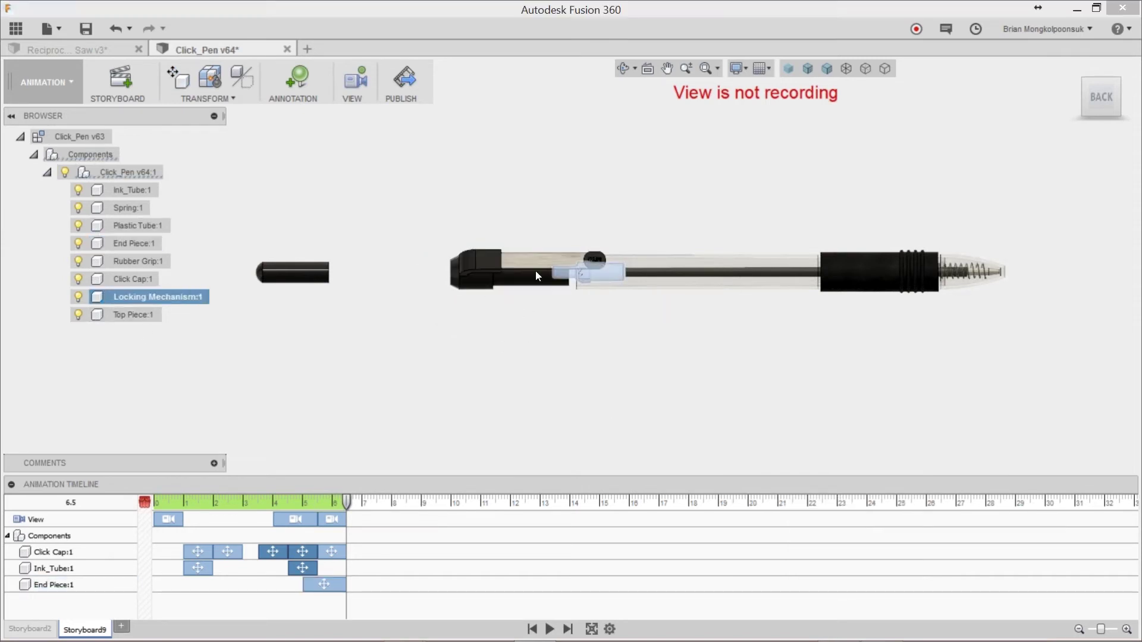
pyautogui.rightClick(458, 205)
pyautogui.press('Escape')
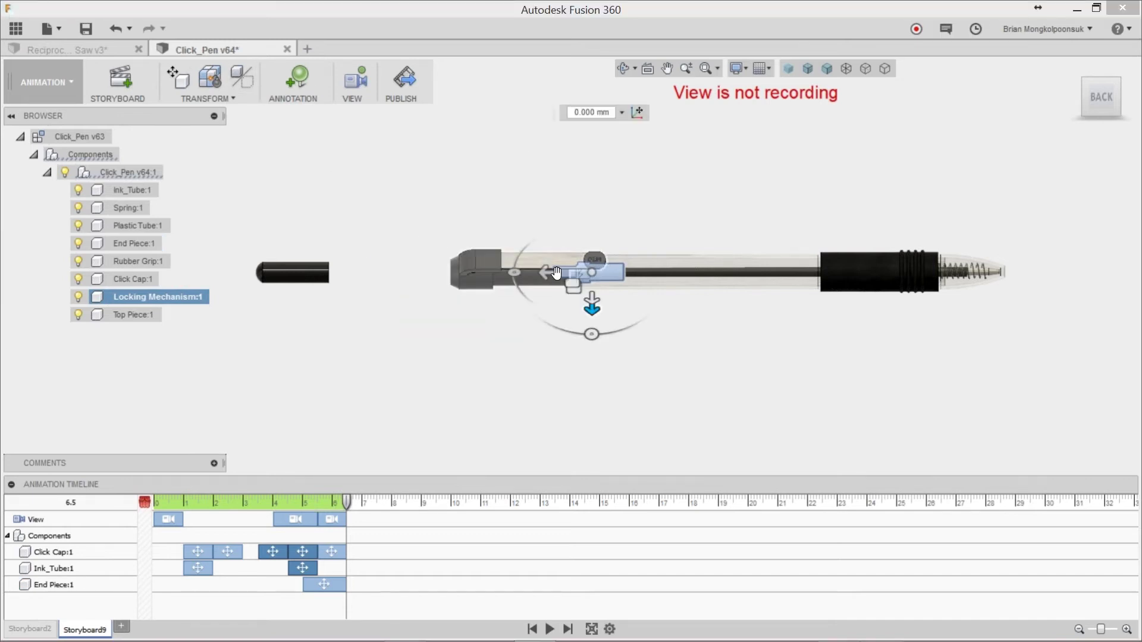
pyautogui.moveTo(547, 271); pyautogui.dragTo(363, 267)
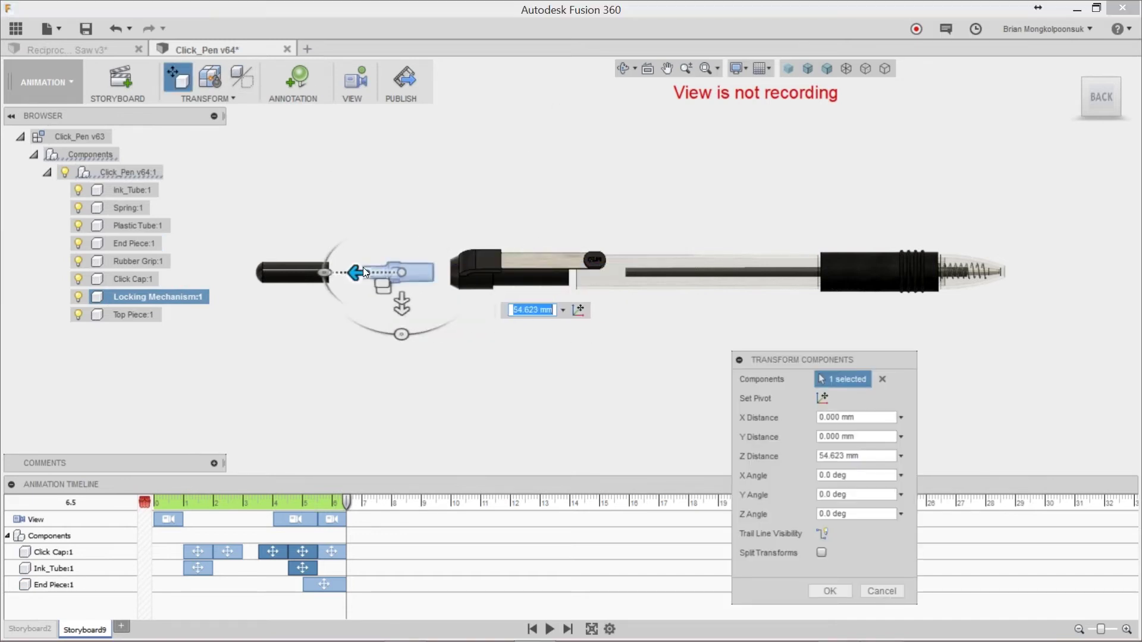
pyautogui.click(461, 199)
pyautogui.click(829, 476)
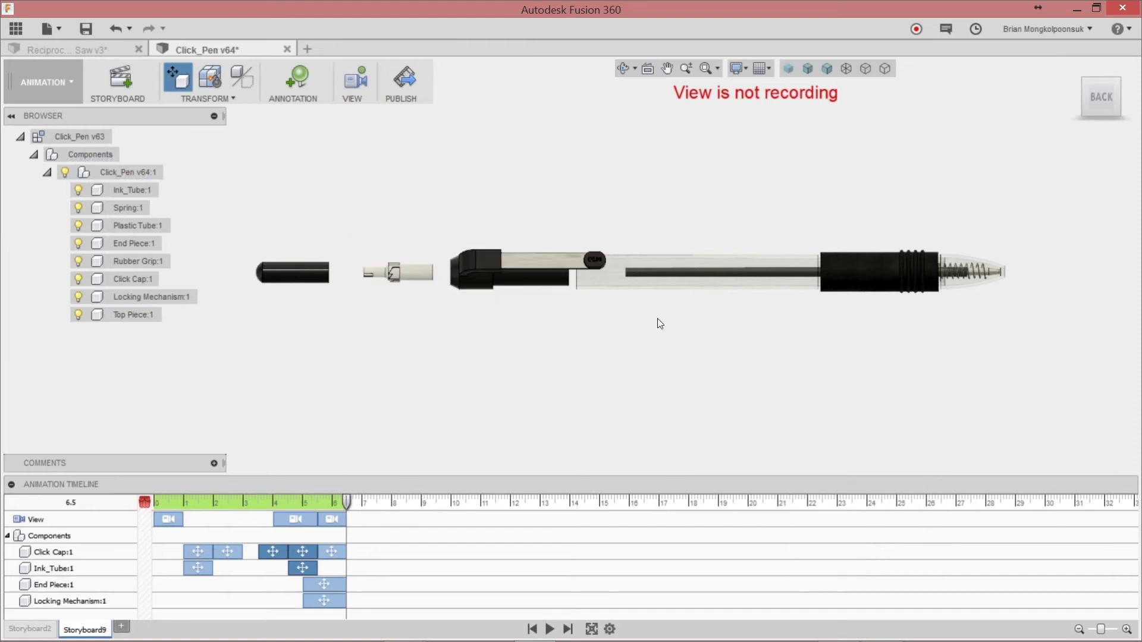
# Start a transform on the End Piece and set its pivot point
pyautogui.click(526, 274)
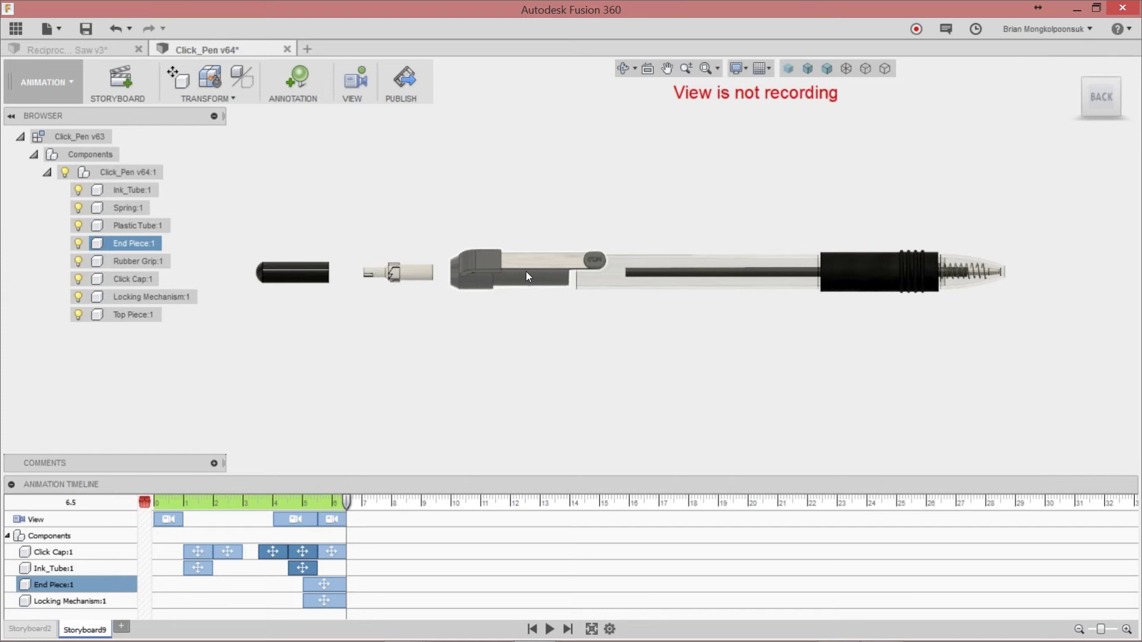
pyautogui.click(472, 367)
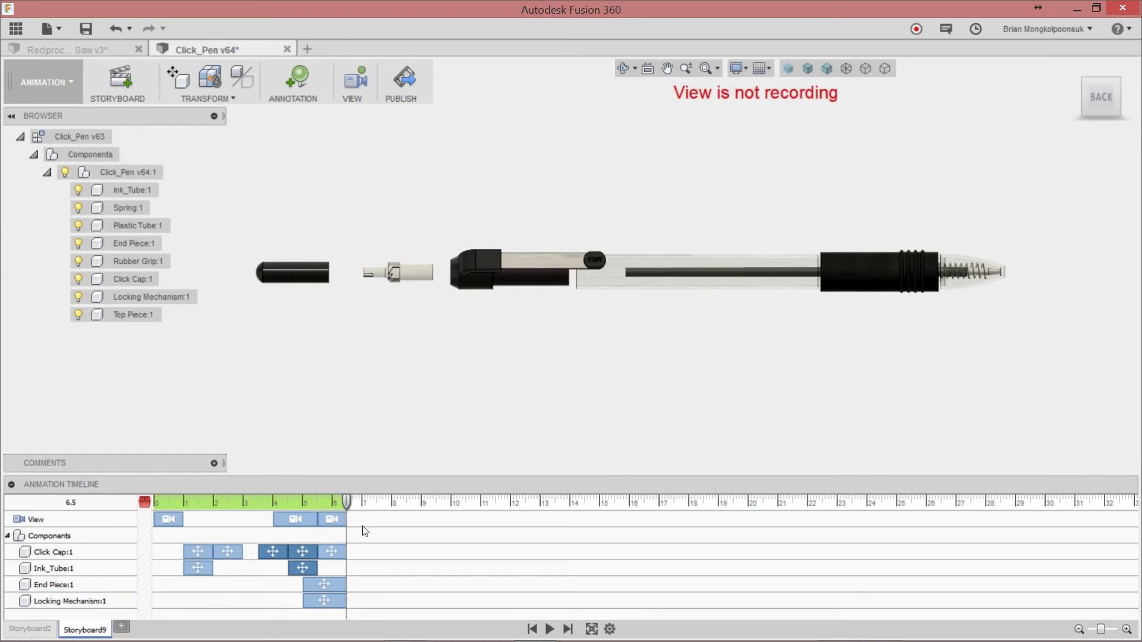
pyautogui.click(561, 284)
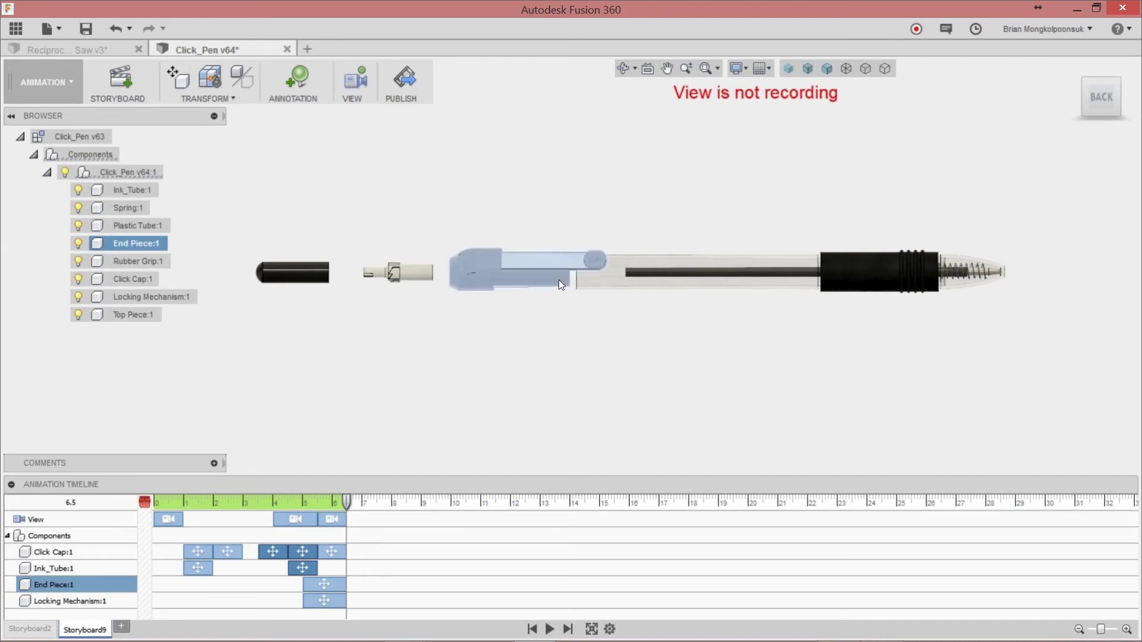
pyautogui.click(186, 81)
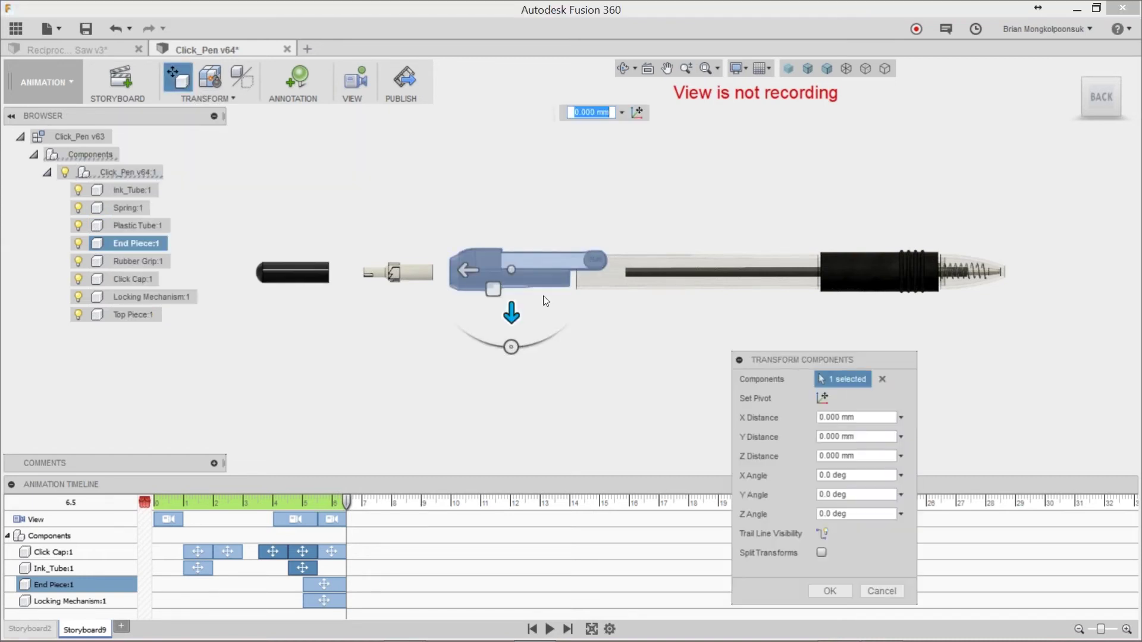
pyautogui.click(822, 398)
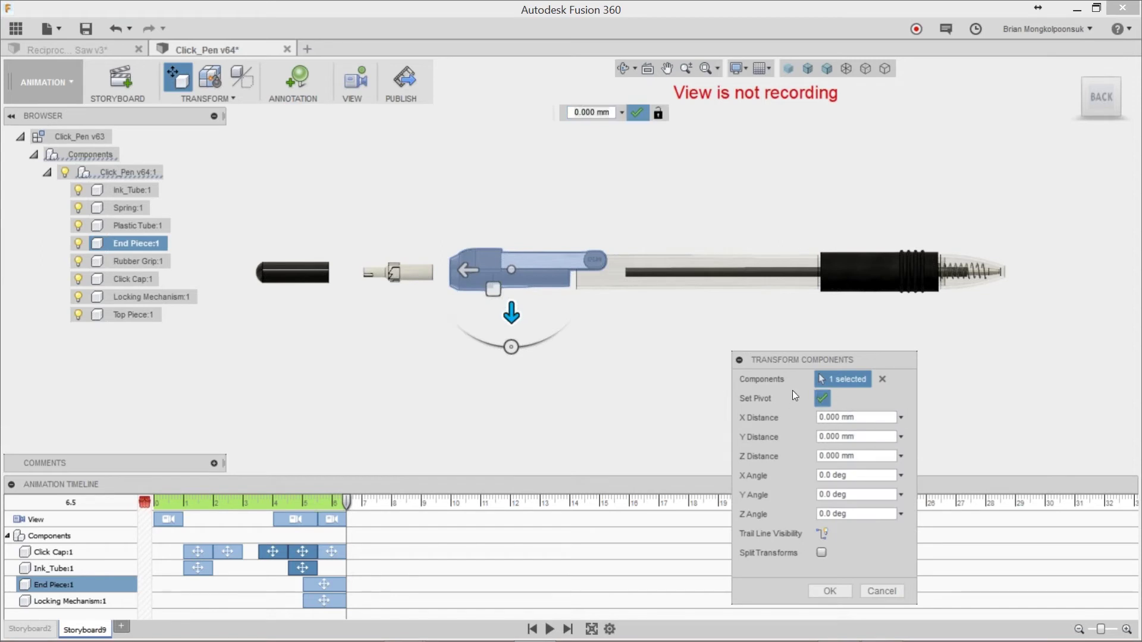
pyautogui.keyDown('shift'); pyautogui.moveTo(683, 327); pyautogui.dragTo(538, 315, button='middle'); pyautogui.keyUp('shift')
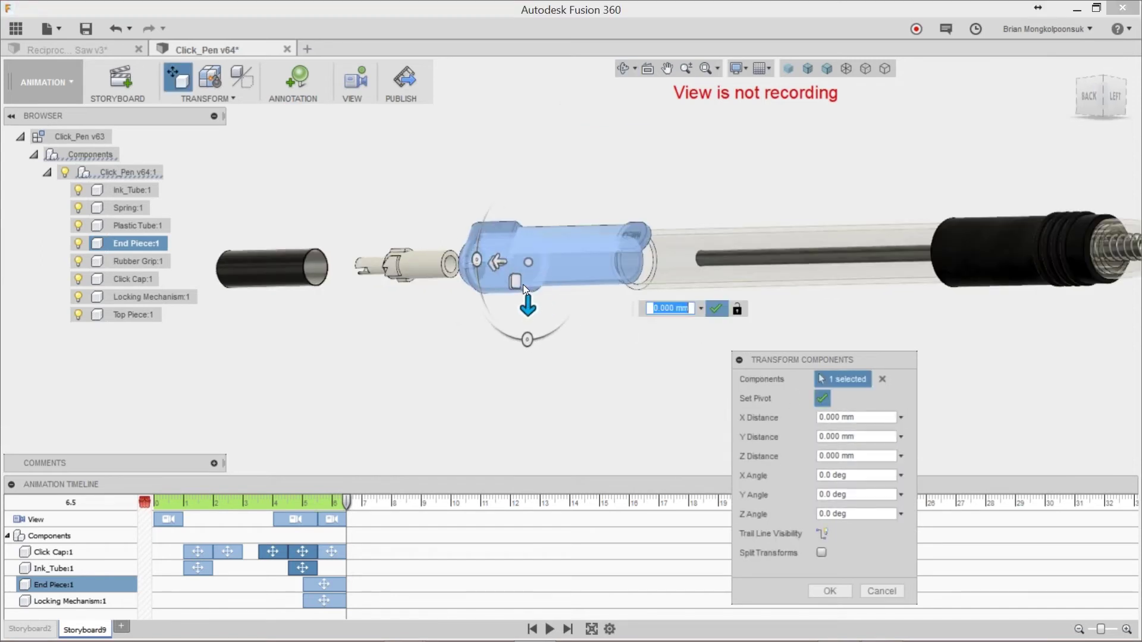
pyautogui.scroll(5, 523, 284)
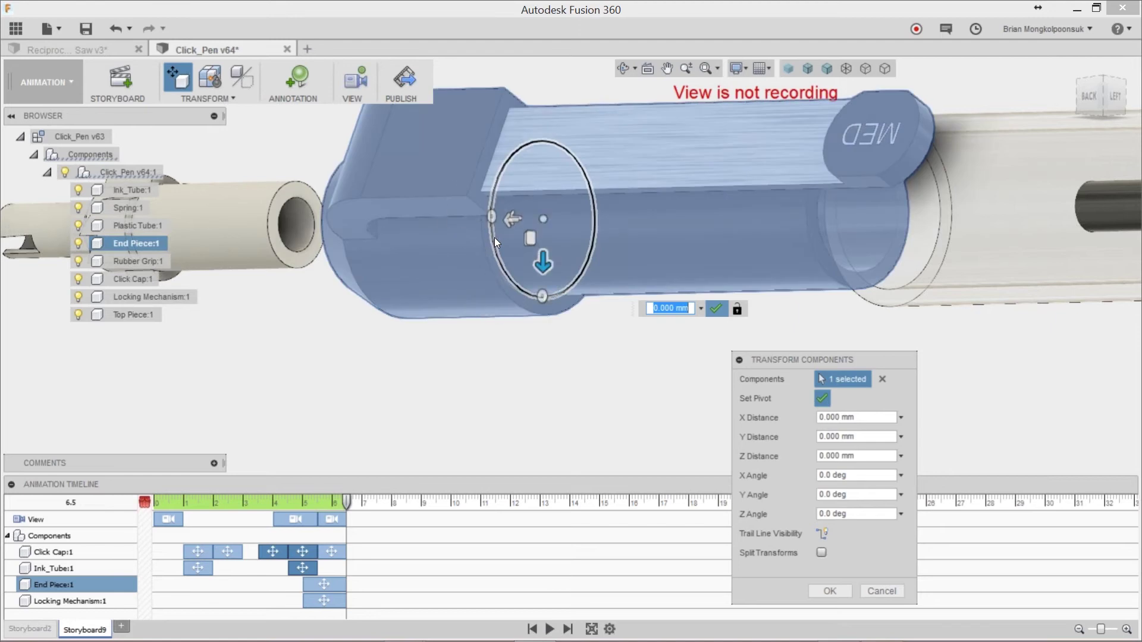
pyautogui.click(494, 237)
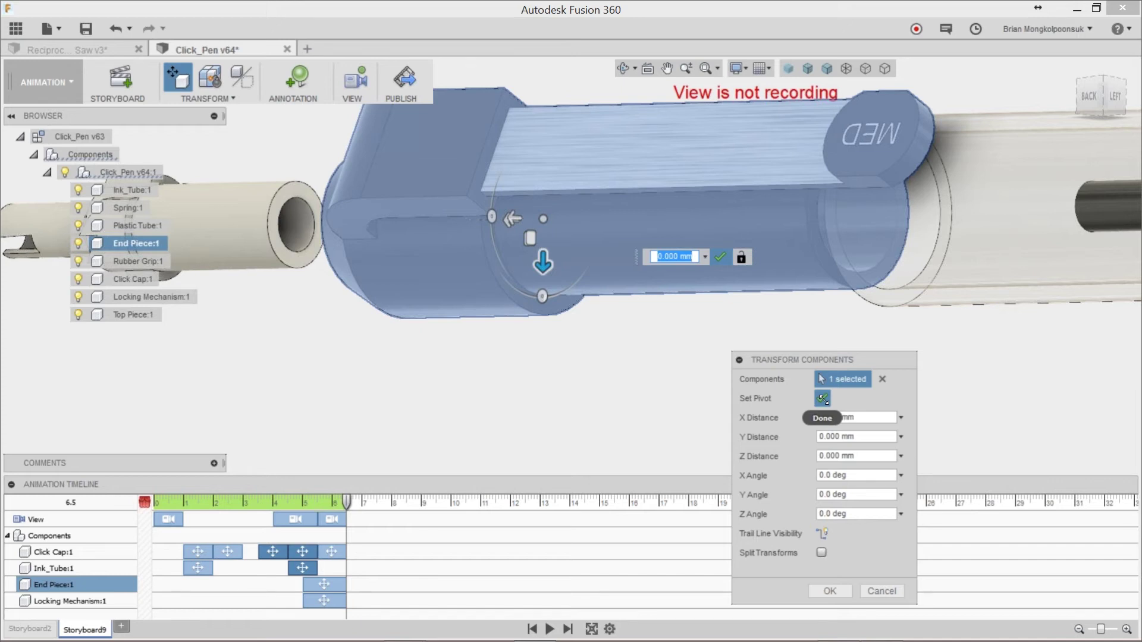
pyautogui.click(823, 398)
# Try rotating the End Piece about 53 degrees around Y, and reset its Y angle to 0
pyautogui.keyDown('shift'); pyautogui.moveTo(654, 374); pyautogui.dragTo(589, 333, button='middle'); pyautogui.keyUp('shift')
pyautogui.click(584, 316)
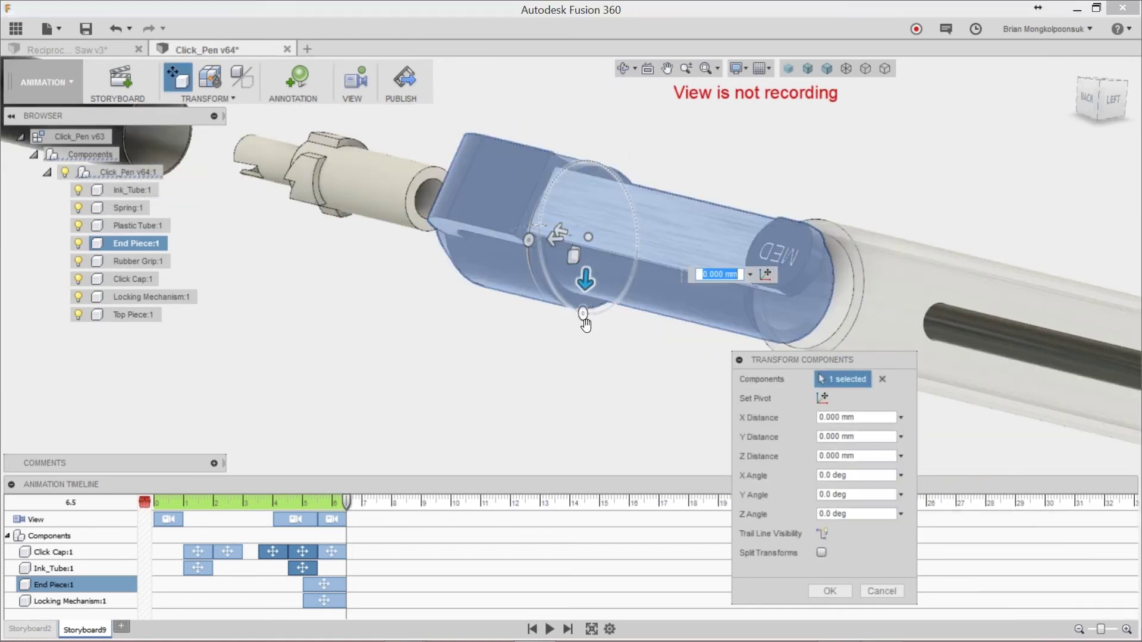
pyautogui.moveTo(584, 316); pyautogui.dragTo(556, 250)
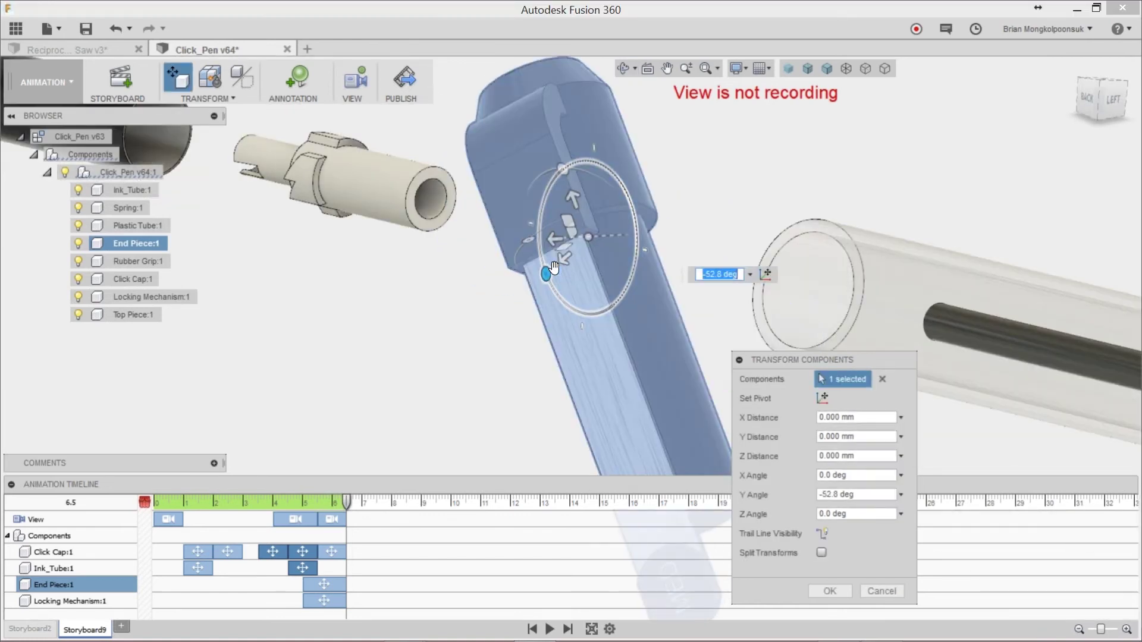
pyautogui.click(850, 495)
pyautogui.write('0')
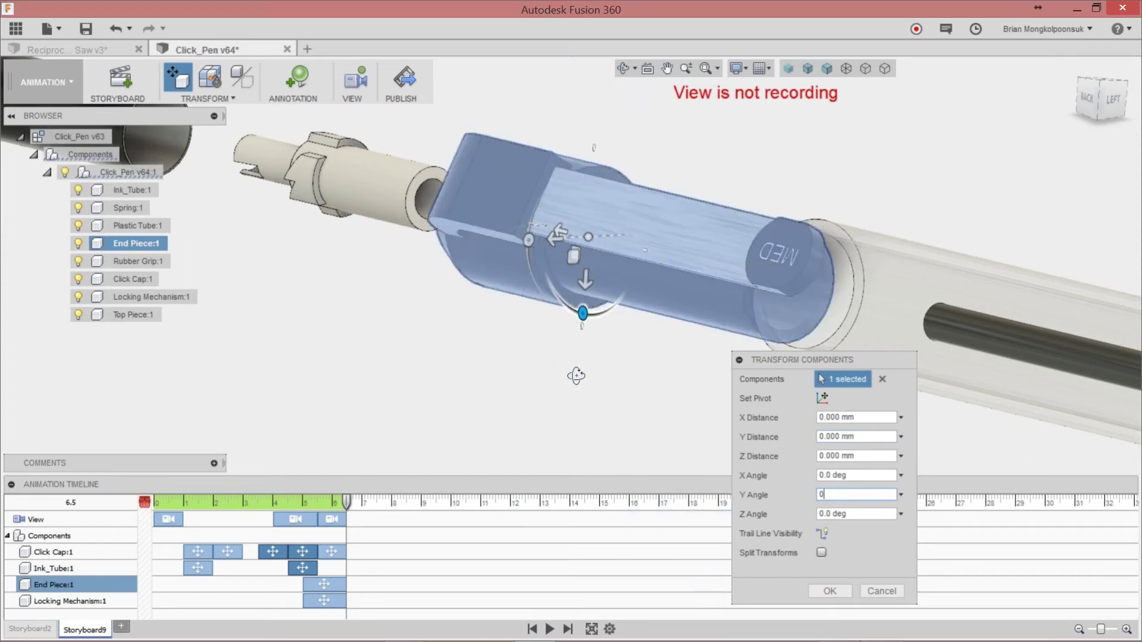
# Rotate the End Piece around the pen's axis with a Z angle of 361 degrees
pyautogui.keyDown('shift'); pyautogui.moveTo(579, 380); pyautogui.dragTo(526, 333, button='middle'); pyautogui.keyUp('shift')
pyautogui.moveTo(518, 235); pyautogui.dragTo(597, 187)
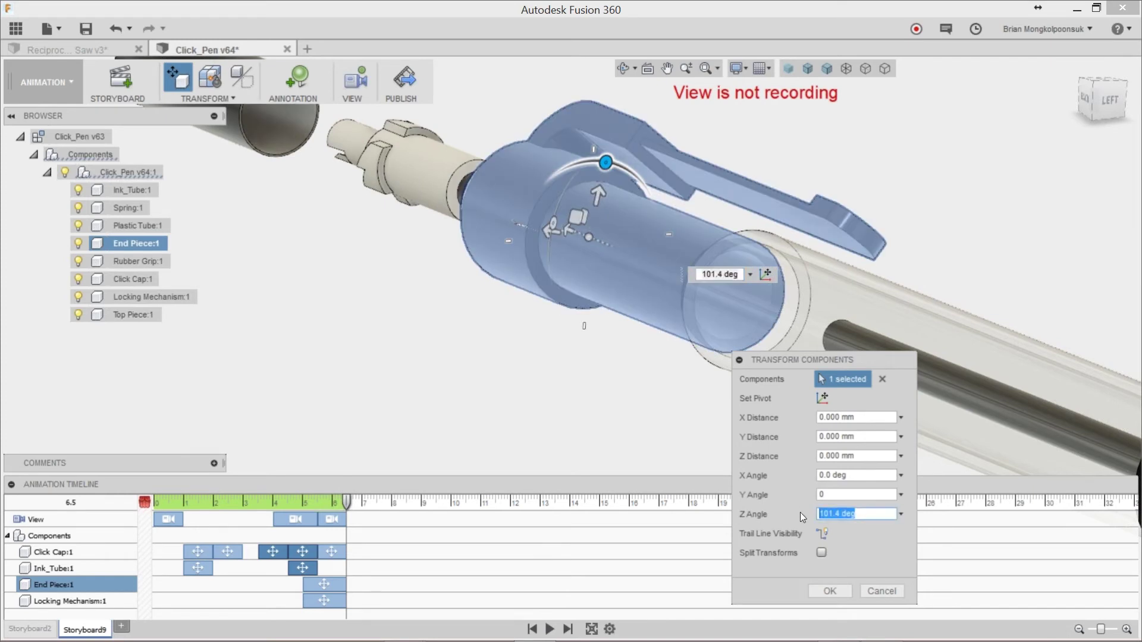
pyautogui.write('361')
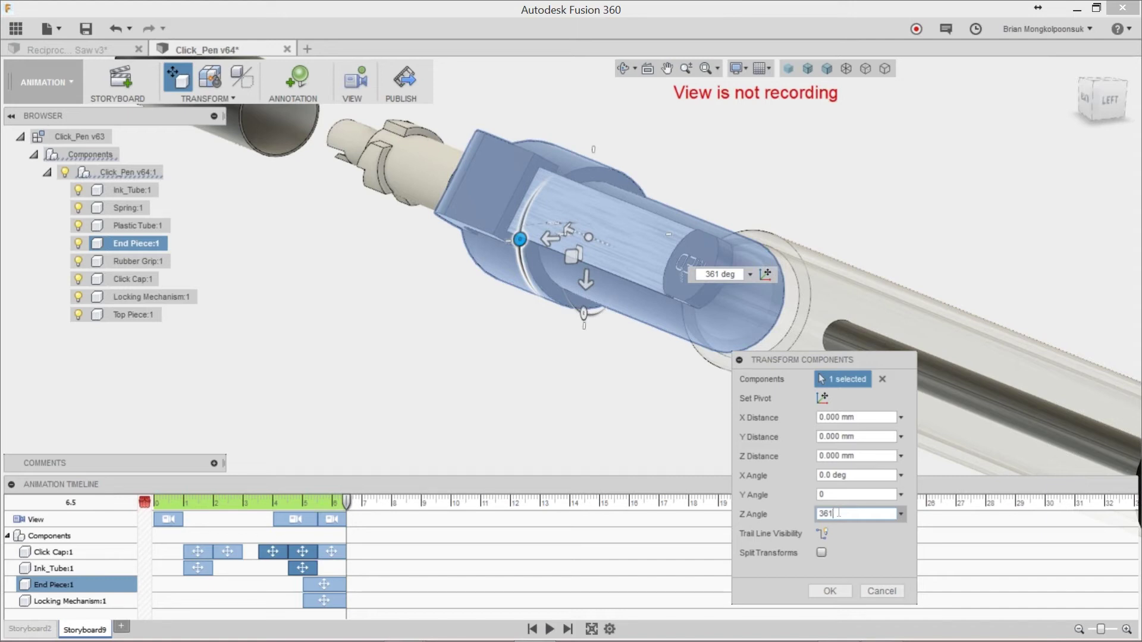
pyautogui.click(829, 592)
pyautogui.click(680, 398)
# Move the Rubber Grip about -55 mm along Z, off the tube and just past the pen tip
pyautogui.keyDown('shift'); pyautogui.moveTo(851, 244); pyautogui.dragTo(838, 344, button='middle'); pyautogui.keyUp('shift')
pyautogui.scroll(-3, 541, 349)
pyautogui.scroll(-2, 542, 348)
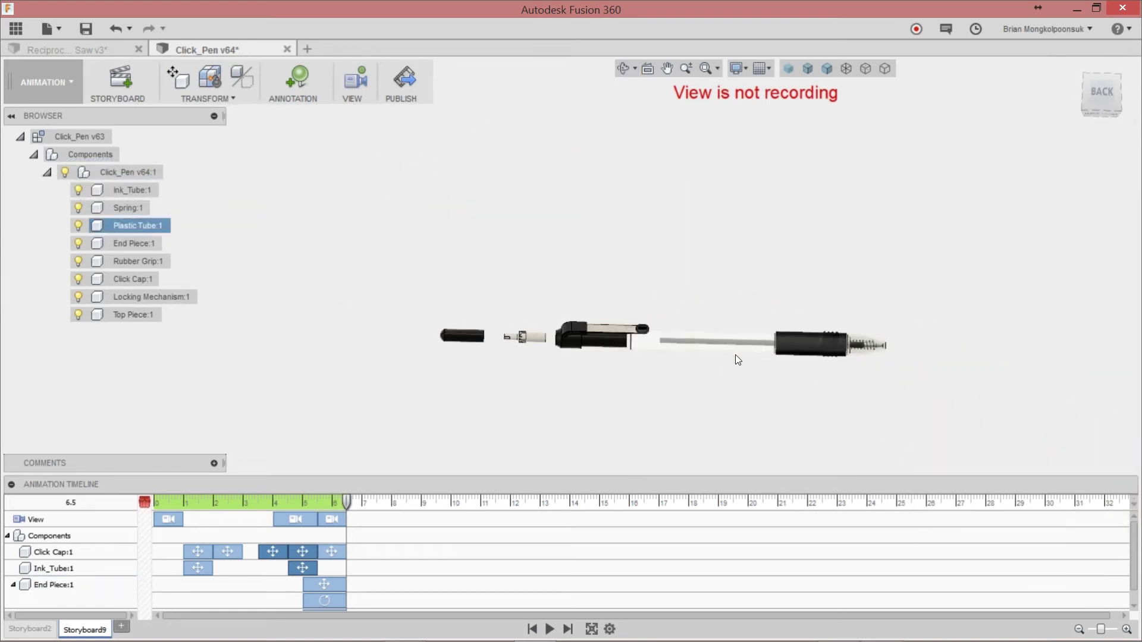
pyautogui.scroll(3, 1002, 378)
pyautogui.scroll(-2, 833, 366)
pyautogui.scroll(2, 1018, 377)
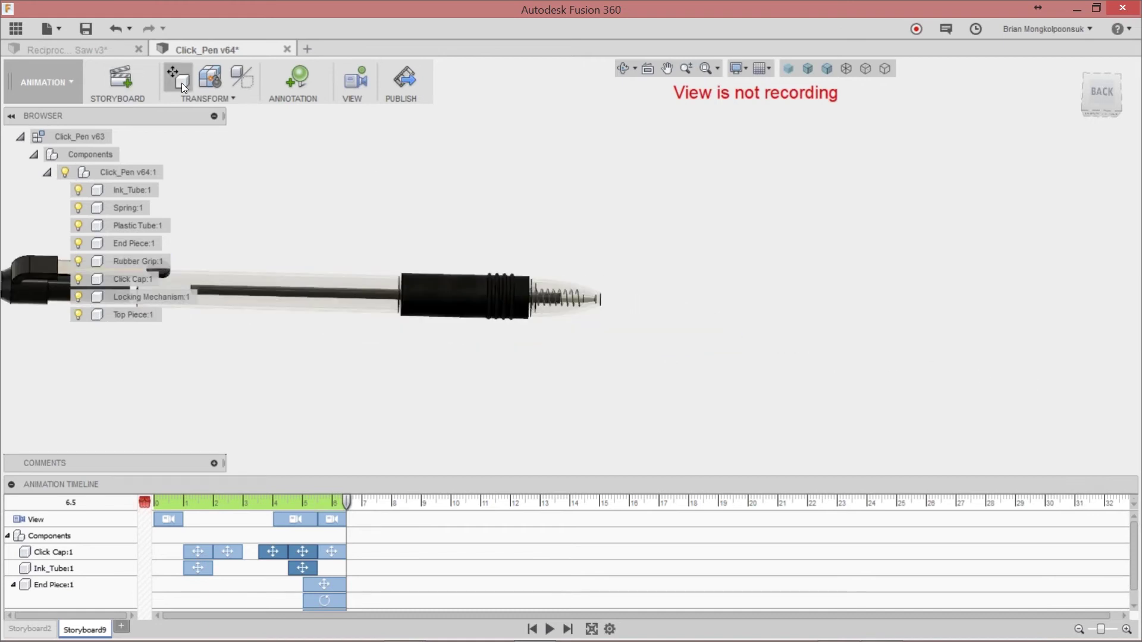
pyautogui.click(184, 88)
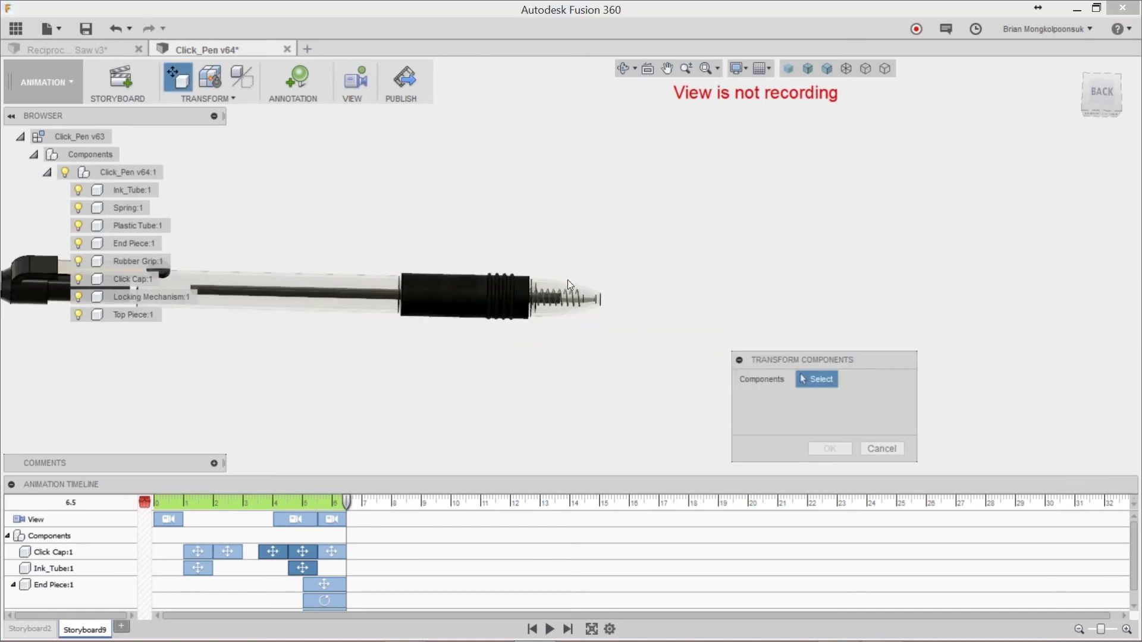
pyautogui.click(478, 289)
pyautogui.moveTo(424, 296); pyautogui.dragTo(630, 300)
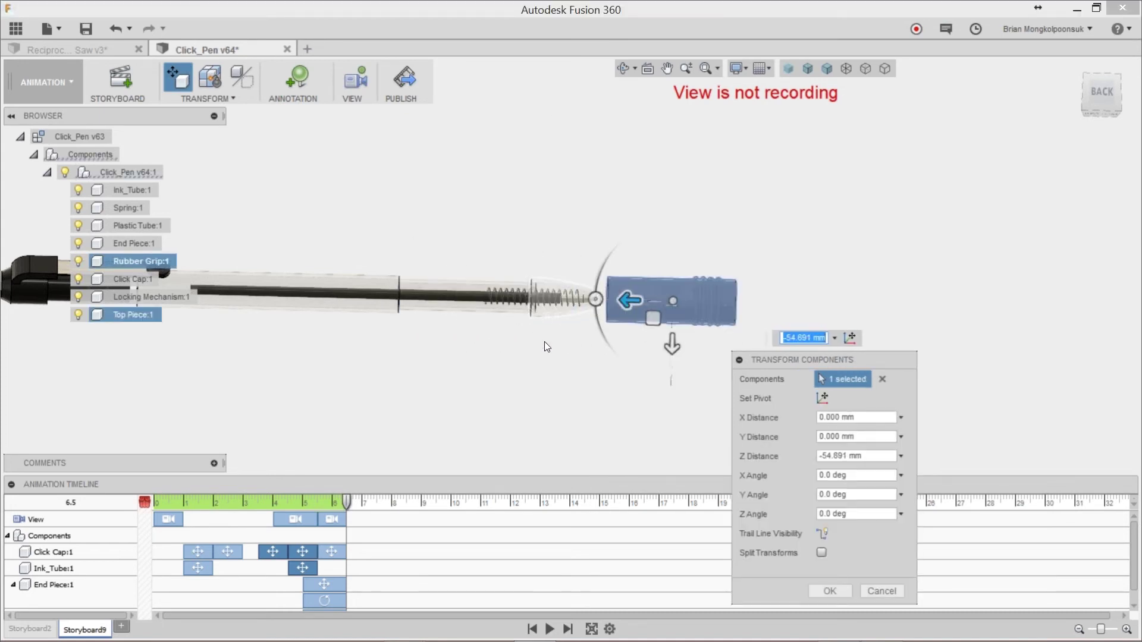
pyautogui.click(547, 351)
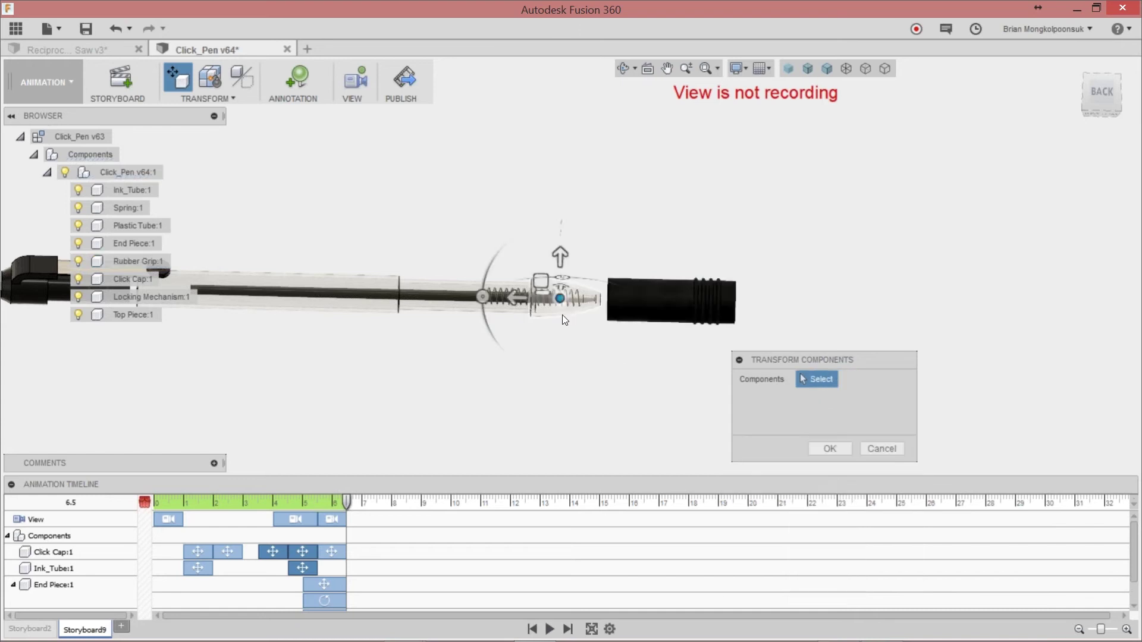
# Move the Top Piece about -220 mm along Z, far beyond the Rubber Grip
pyautogui.click(565, 300)
pyautogui.moveTo(482, 327); pyautogui.dragTo(1062, 344)
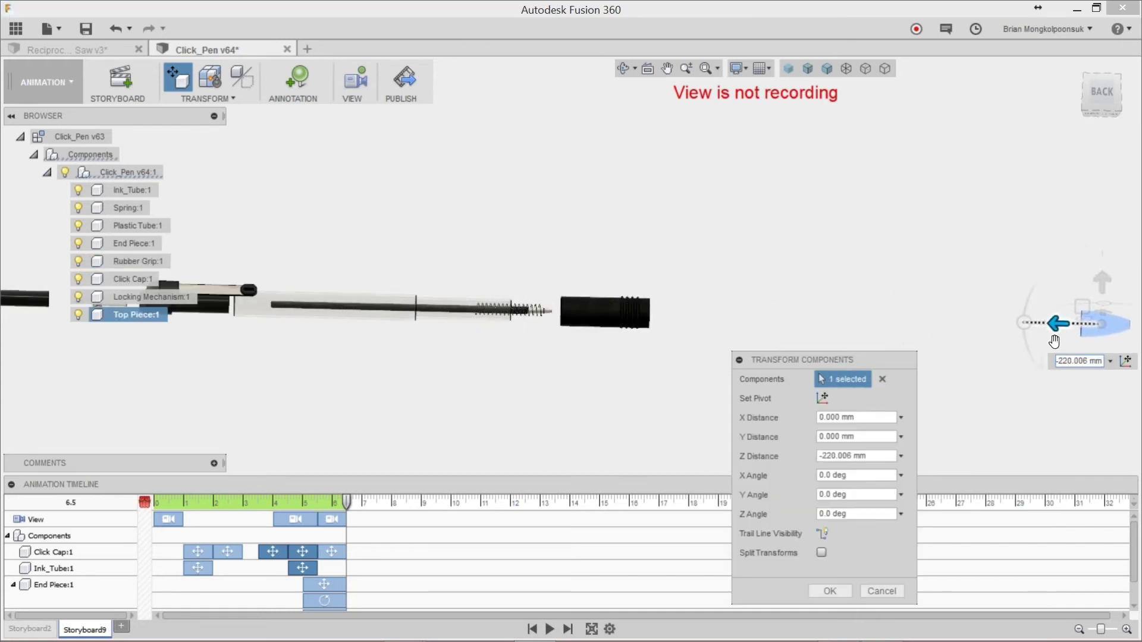
pyautogui.scroll(-1, 274, 320)
pyautogui.scroll(-3, 389, 323)
pyautogui.click(830, 591)
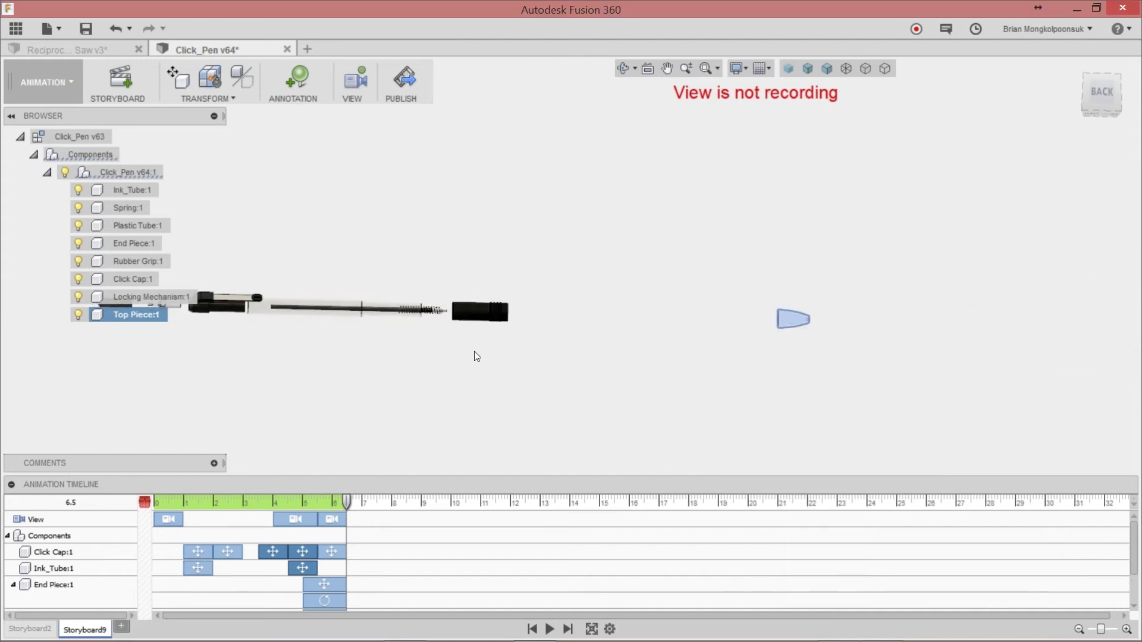
# Move the Spring out along the pen's axis, placing it just behind the Top Piece
pyautogui.scroll(2, 474, 354)
pyautogui.click(414, 283)
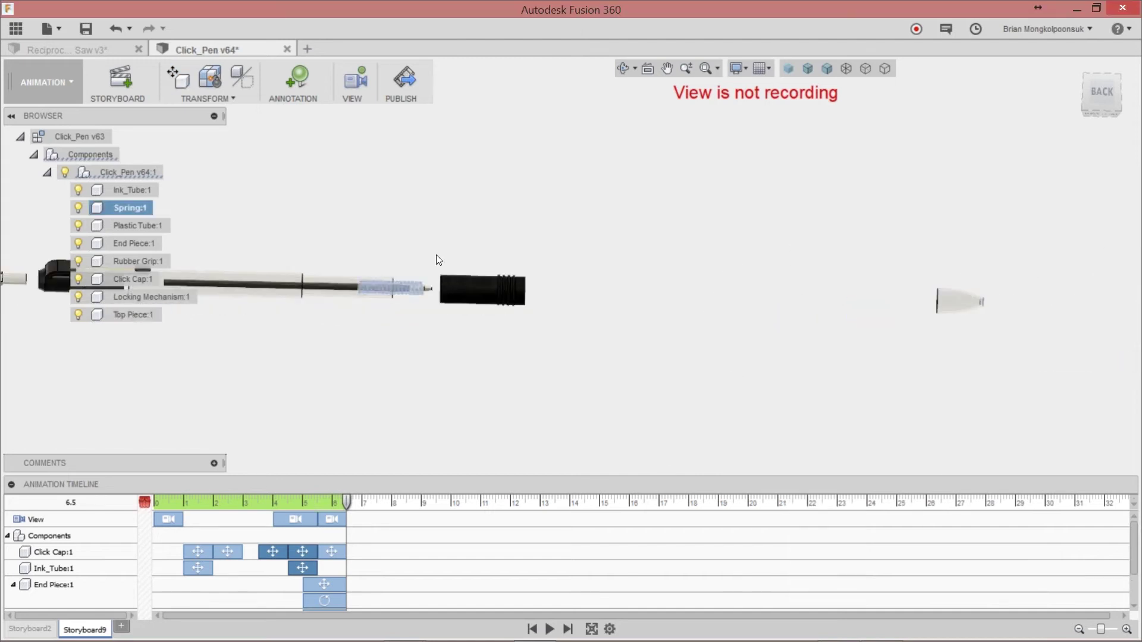
pyautogui.click(185, 82)
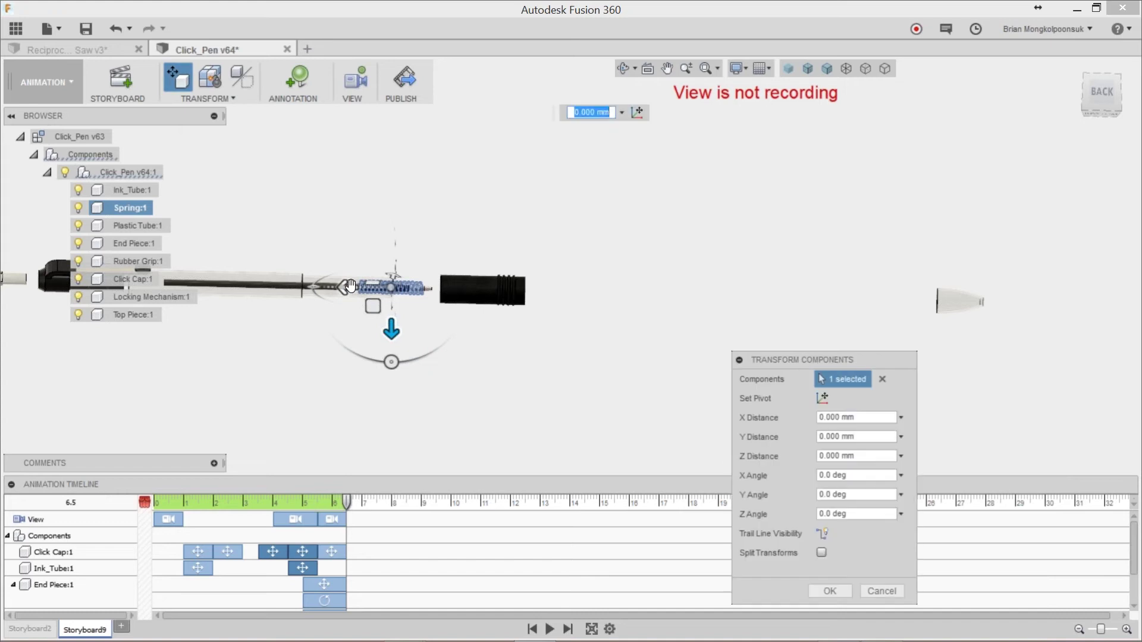
pyautogui.moveTo(367, 305); pyautogui.dragTo(878, 316)
pyautogui.click(832, 593)
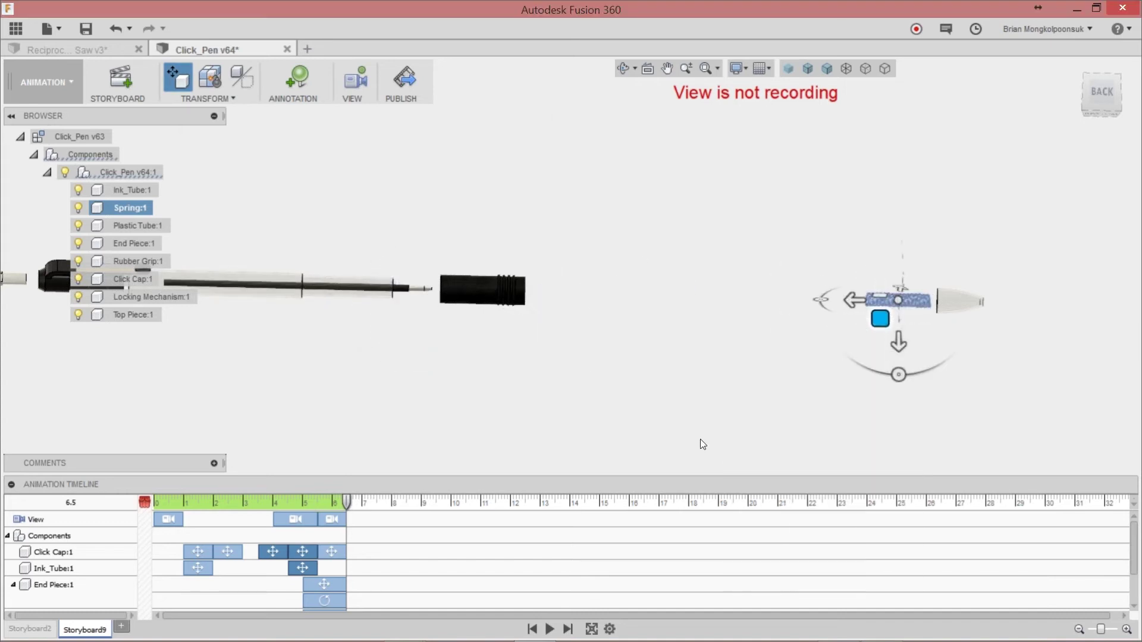
# Move the Ink_Tube out along the pen's axis, placing it between the Rubber Grip and the Spring
pyautogui.click(415, 288)
pyautogui.press('m')
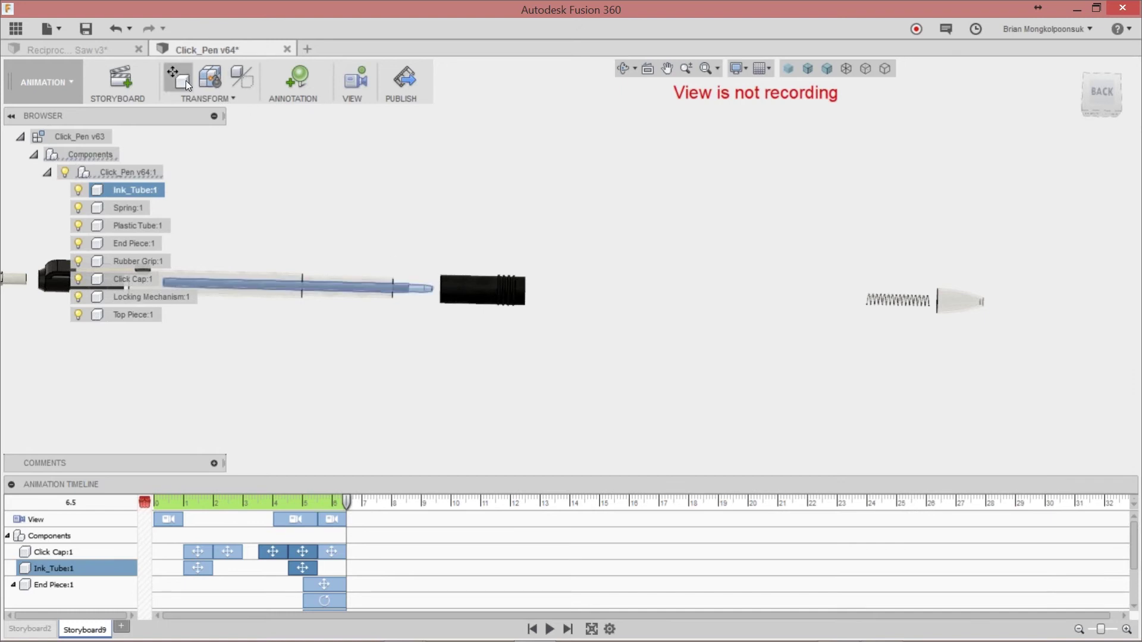
pyautogui.moveTo(253, 285); pyautogui.dragTo(639, 304)
pyautogui.click(828, 591)
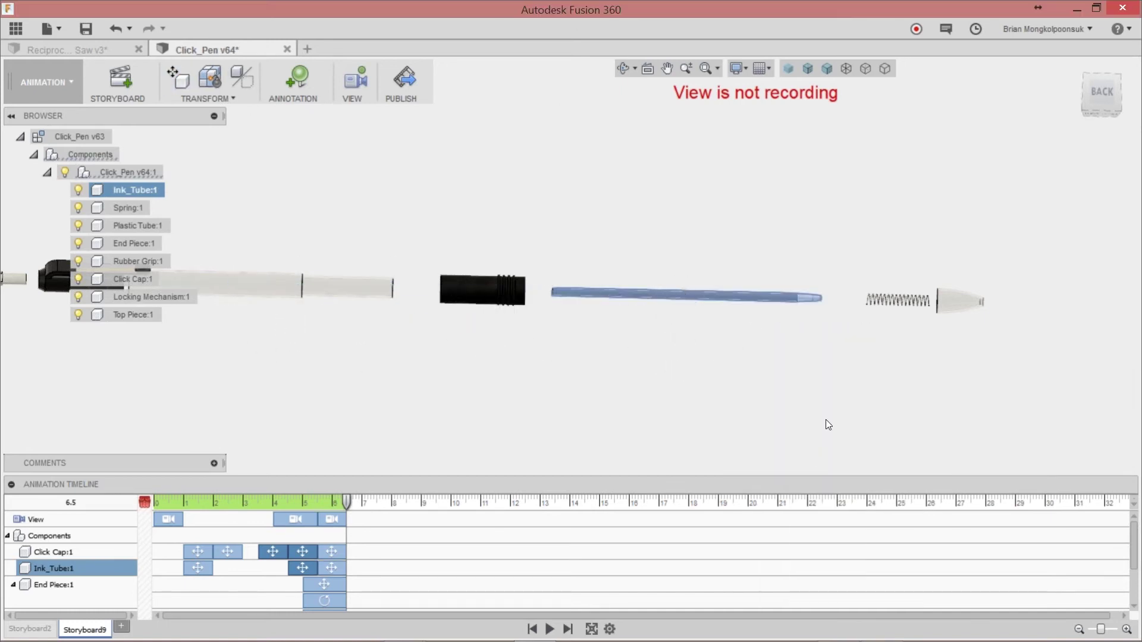
# Turn view recording back on and frame the exploded pen from the back at 6.5 seconds
pyautogui.scroll(-3, 842, 333)
pyautogui.scroll(2, 758, 334)
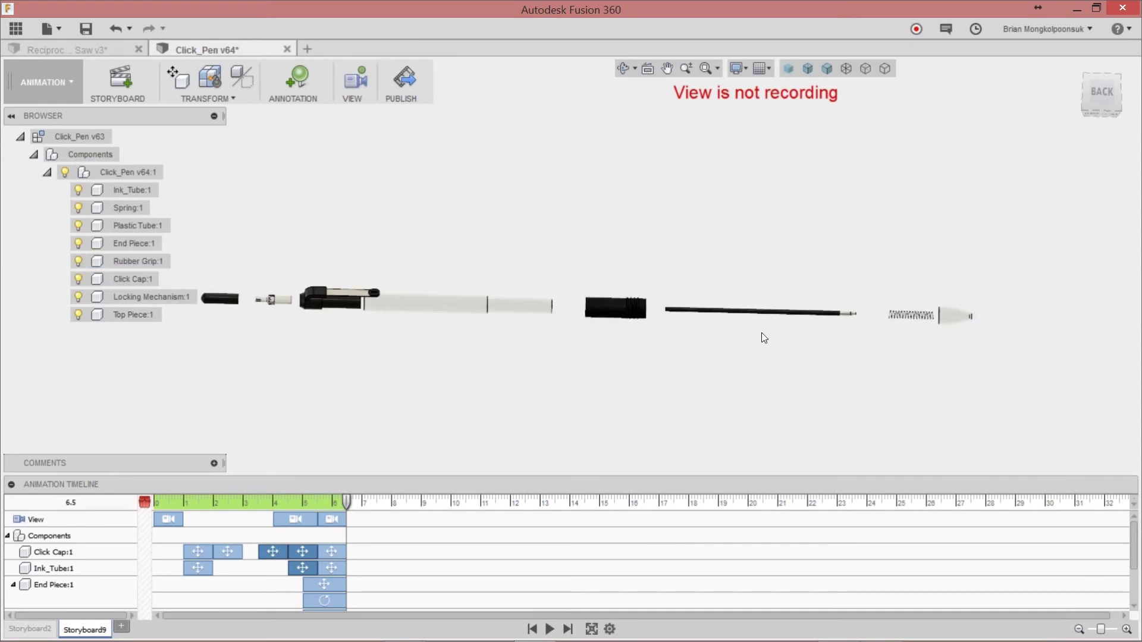
pyautogui.scroll(3, 762, 333)
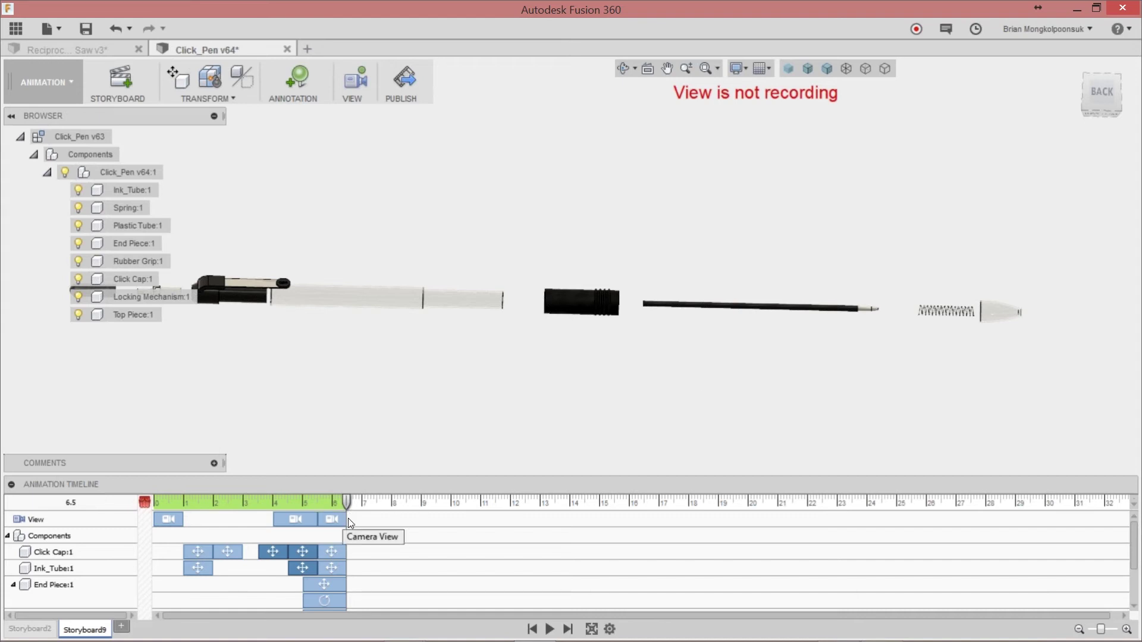
pyautogui.click(351, 82)
pyautogui.scroll(-5, 199, 377)
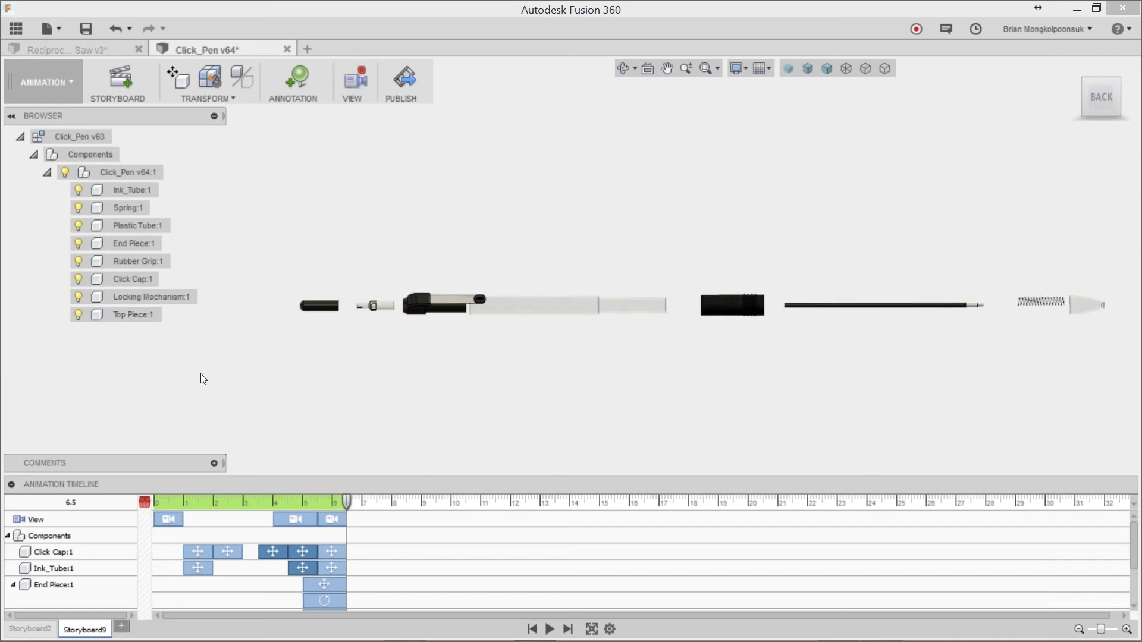
pyautogui.scroll(4, 607, 260)
pyautogui.scroll(-2, 530, 342)
pyautogui.scroll(3, 531, 342)
pyautogui.click(432, 295)
pyautogui.click(548, 359)
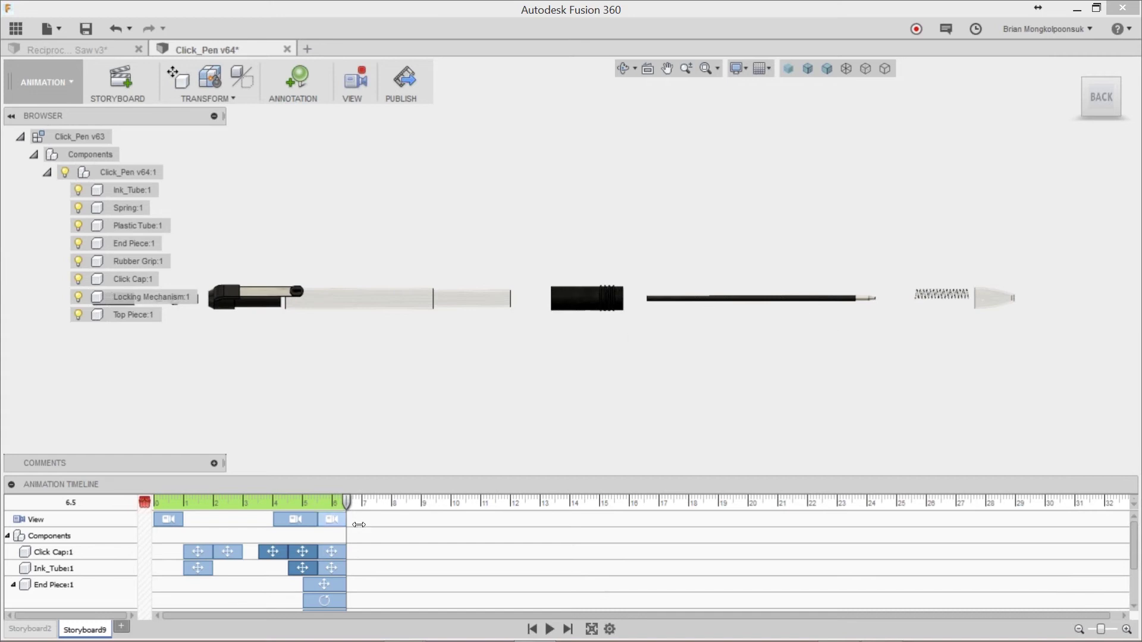
# Delete the camera view action that spans 4 to 5.5 seconds on the timeline
pyautogui.click(308, 517)
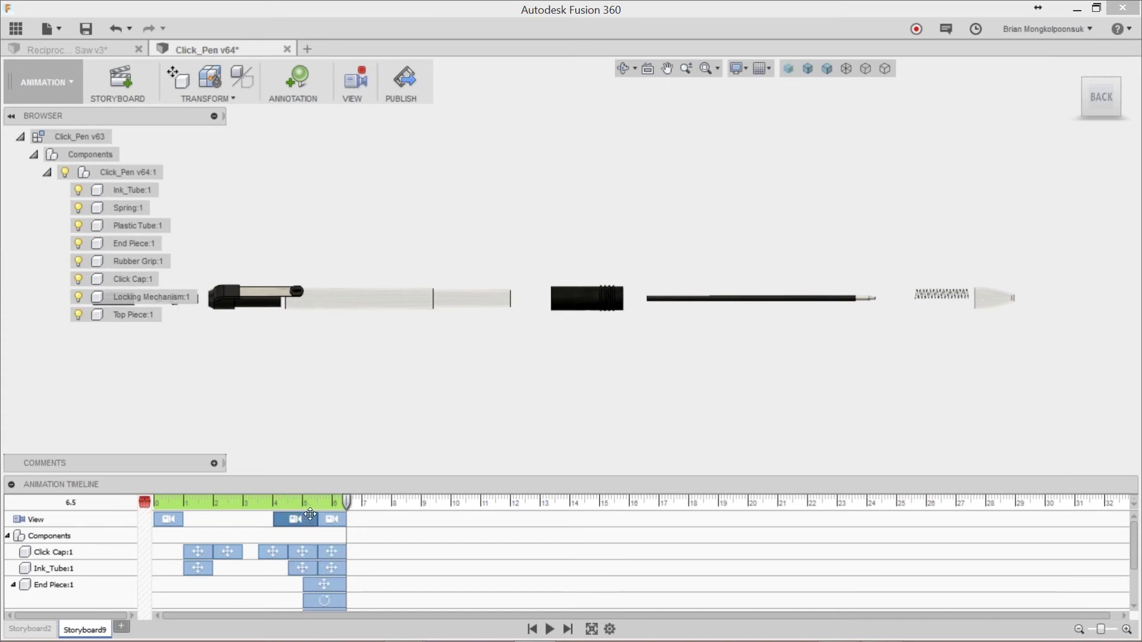
pyautogui.press('Delete')
pyautogui.click(331, 519)
pyautogui.moveTo(348, 503)
pyautogui.mouseDown()
pyautogui.moveTo(320, 505)
pyautogui.moveTo(347, 501)
pyautogui.mouseUp()
# Trim the End Piece, Locking Mechanism, Rubber Grip, Top Piece and Spring actions so they start at 5.5 seconds
pyautogui.click(306, 586)
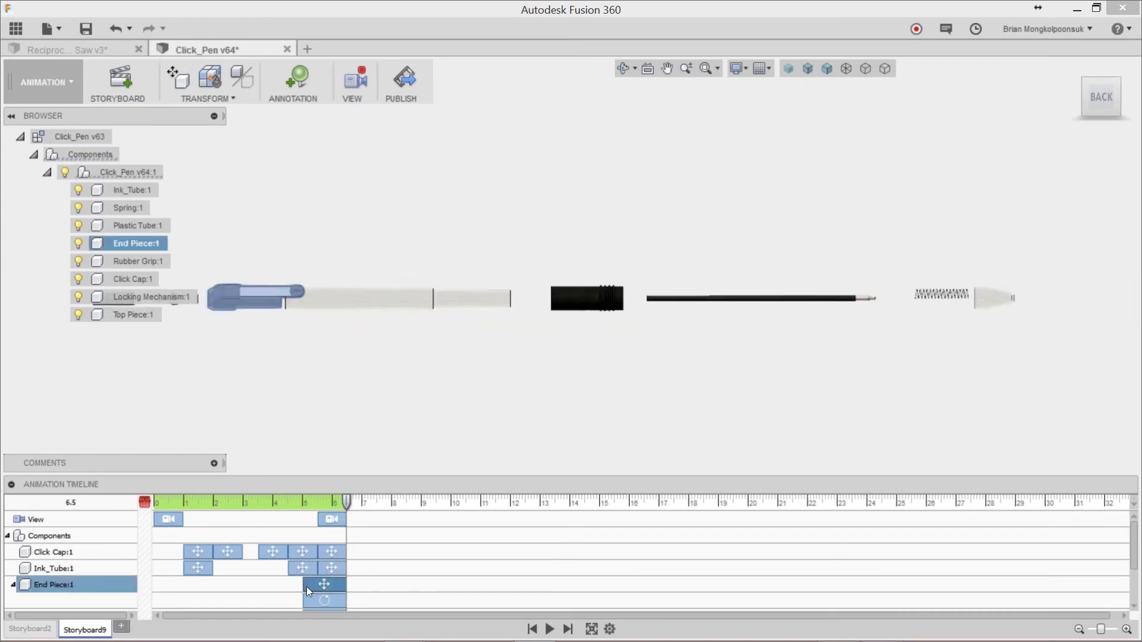
pyautogui.moveTo(306, 586); pyautogui.dragTo(318, 586)
pyautogui.click(312, 605)
pyautogui.scroll(-2, 313, 601)
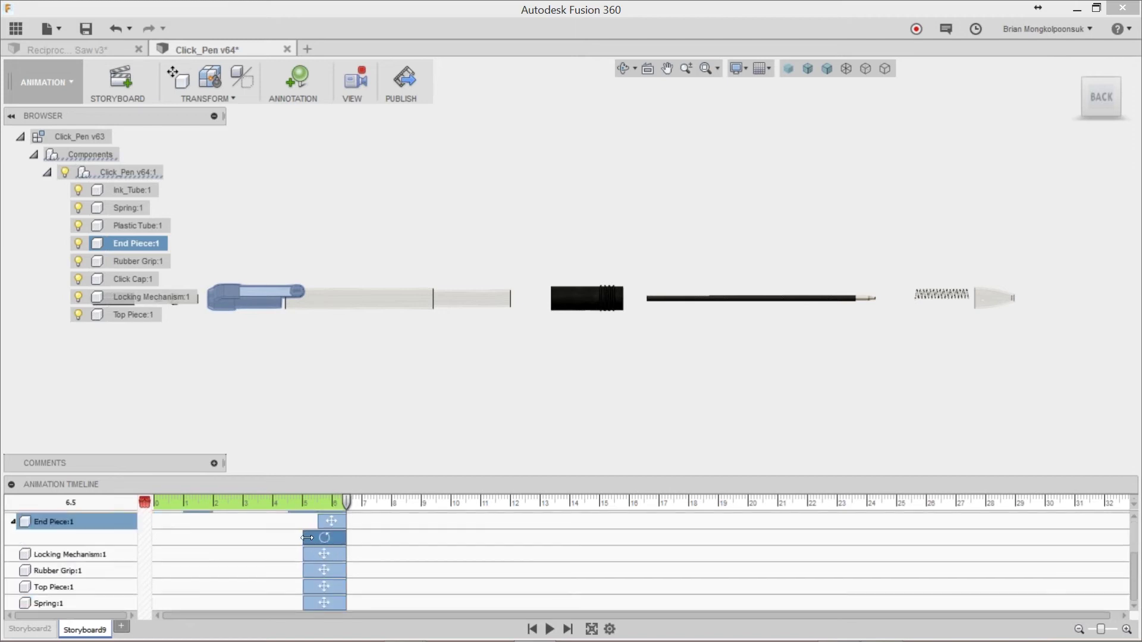
pyautogui.keyDown('ctrl'); pyautogui.click(314, 559); pyautogui.keyUp('ctrl')
pyautogui.keyDown('ctrl'); pyautogui.click(324, 571); pyautogui.keyUp('ctrl')
pyautogui.keyDown('ctrl'); pyautogui.click(325, 587); pyautogui.keyUp('ctrl')
pyautogui.keyDown('ctrl'); pyautogui.click(324, 603); pyautogui.keyUp('ctrl')
pyautogui.scroll(2, 324, 580)
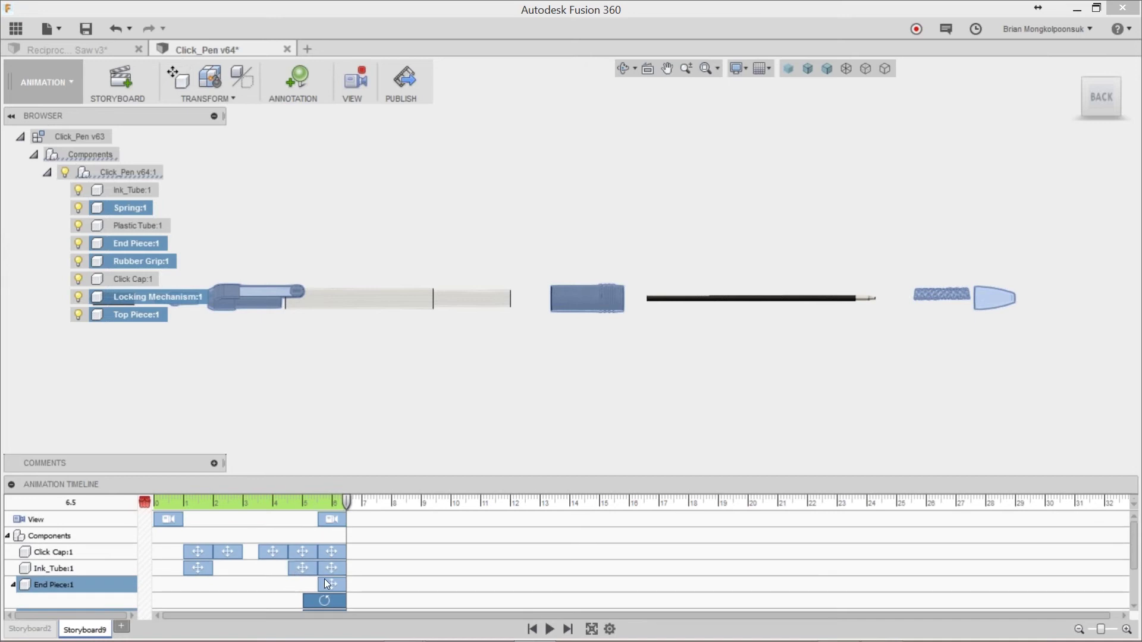
pyautogui.scroll(-2, 303, 553)
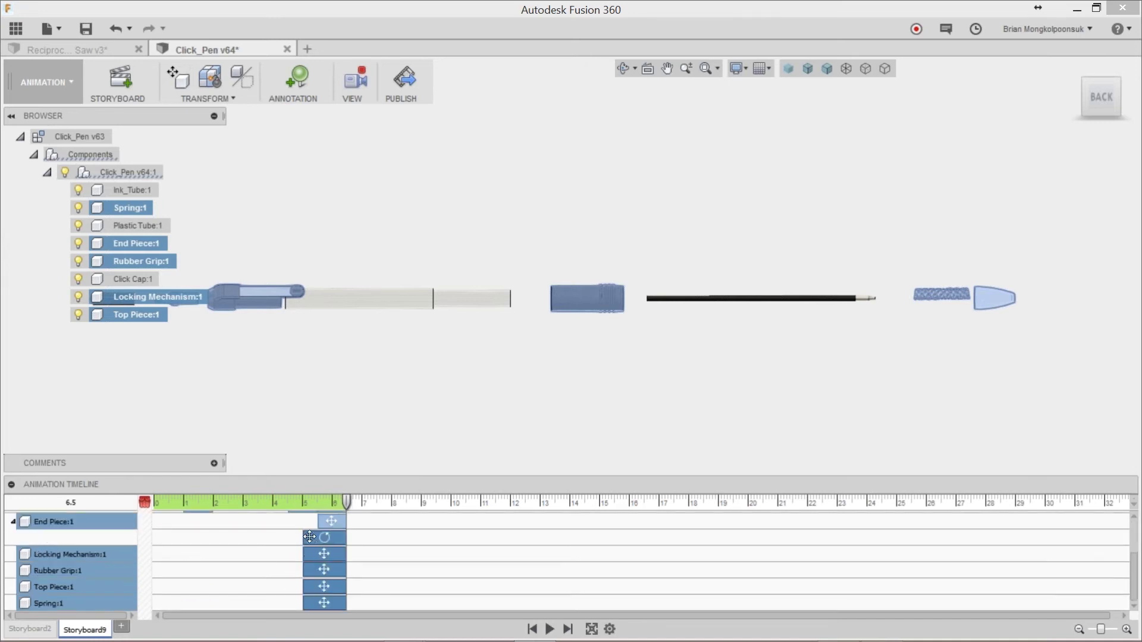
pyautogui.moveTo(306, 537); pyautogui.dragTo(320, 536)
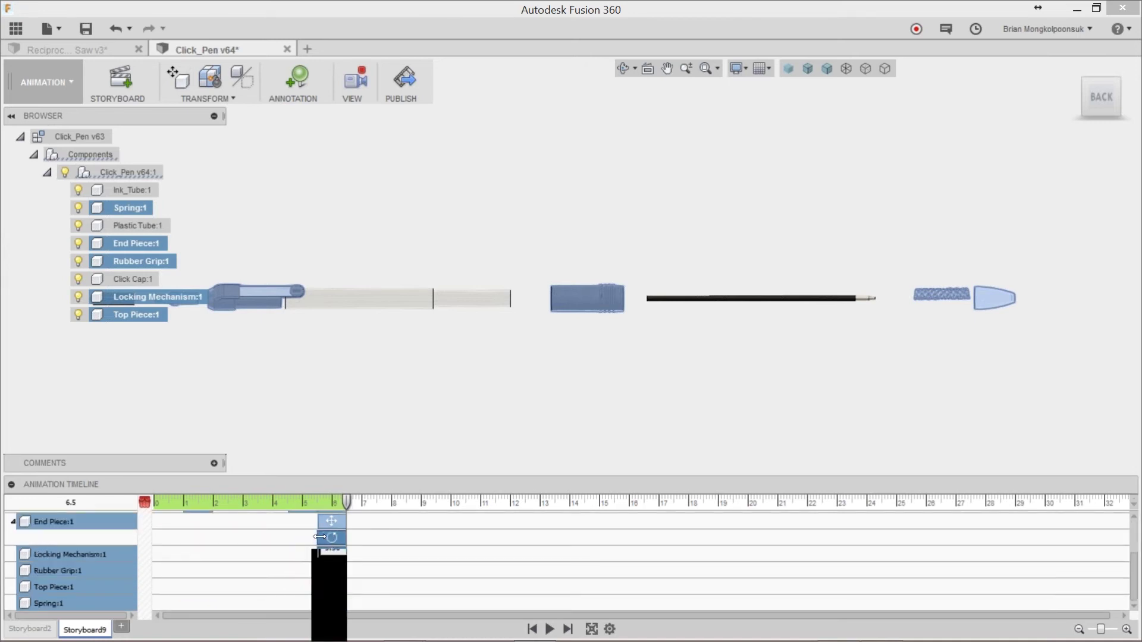
# Play back the storyboard animation of the exploding pen
pyautogui.scroll(2, 393, 547)
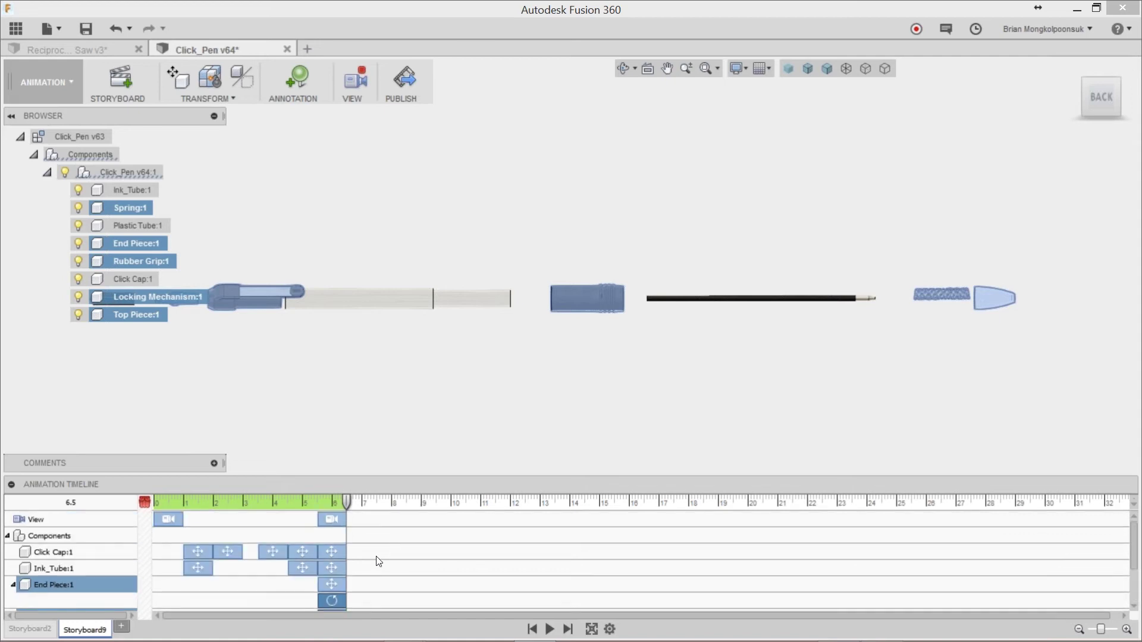
pyautogui.click(550, 630)
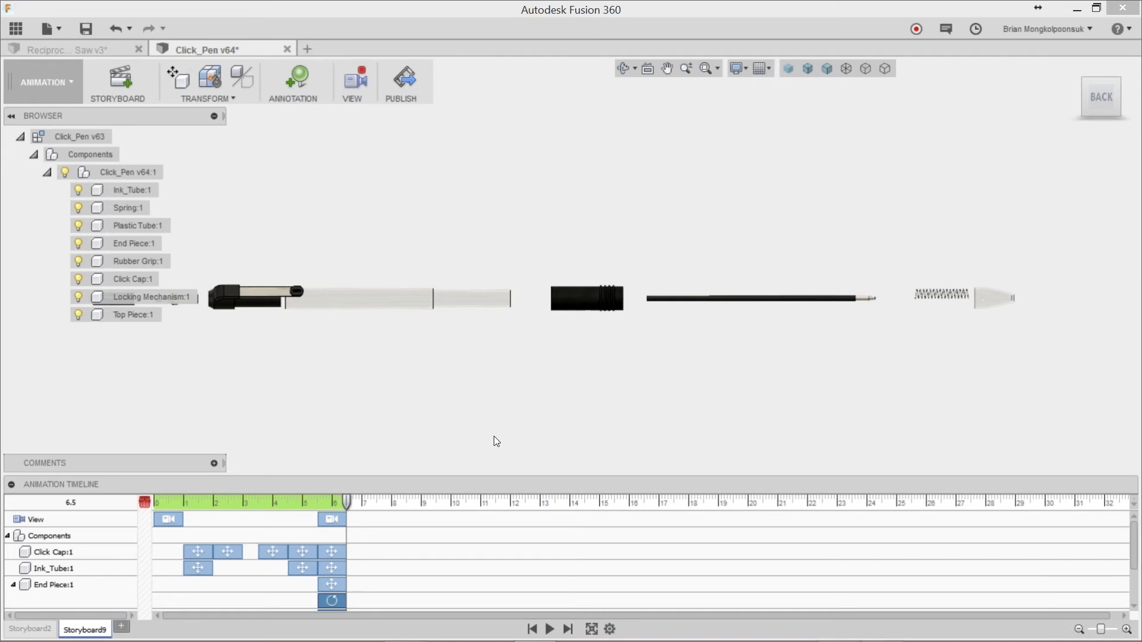
pyautogui.click(234, 293)
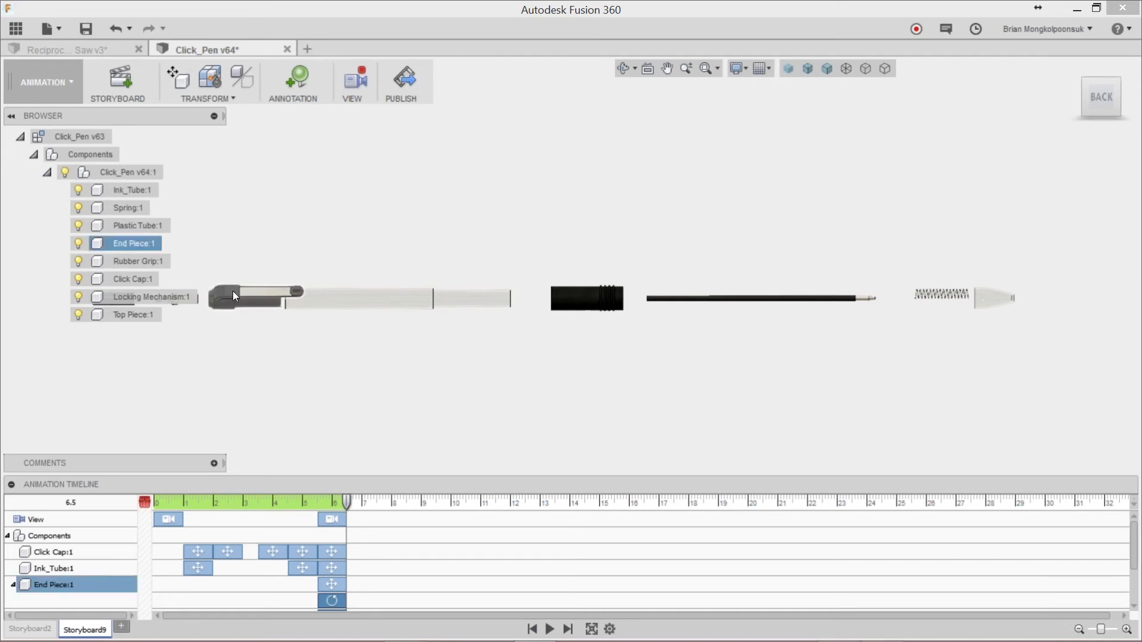
pyautogui.click(245, 321)
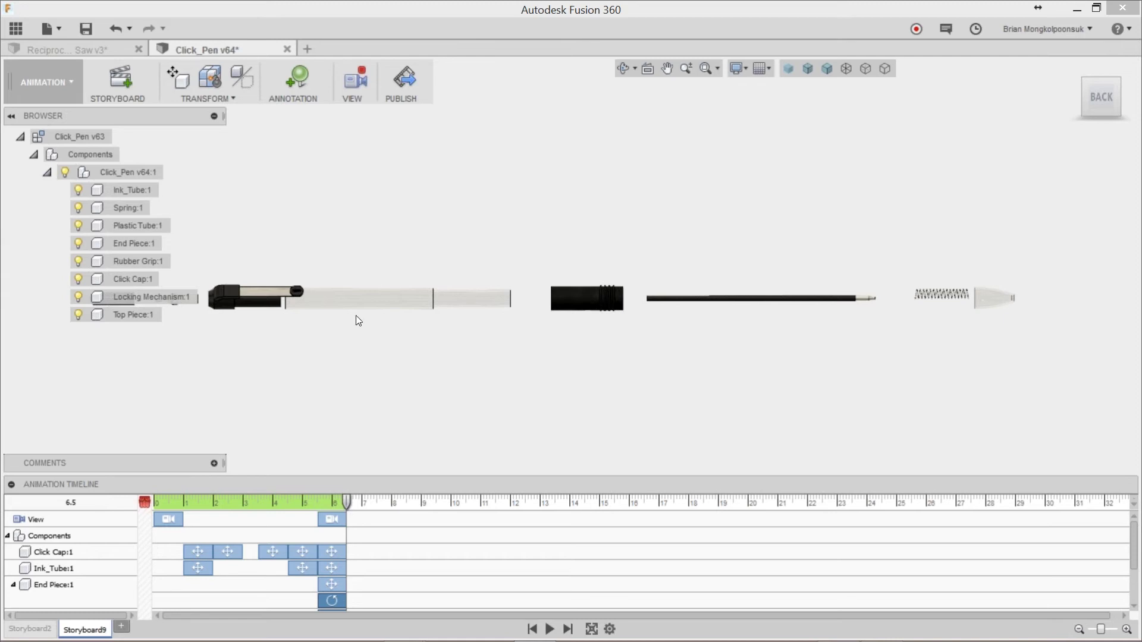
pyautogui.click(987, 293)
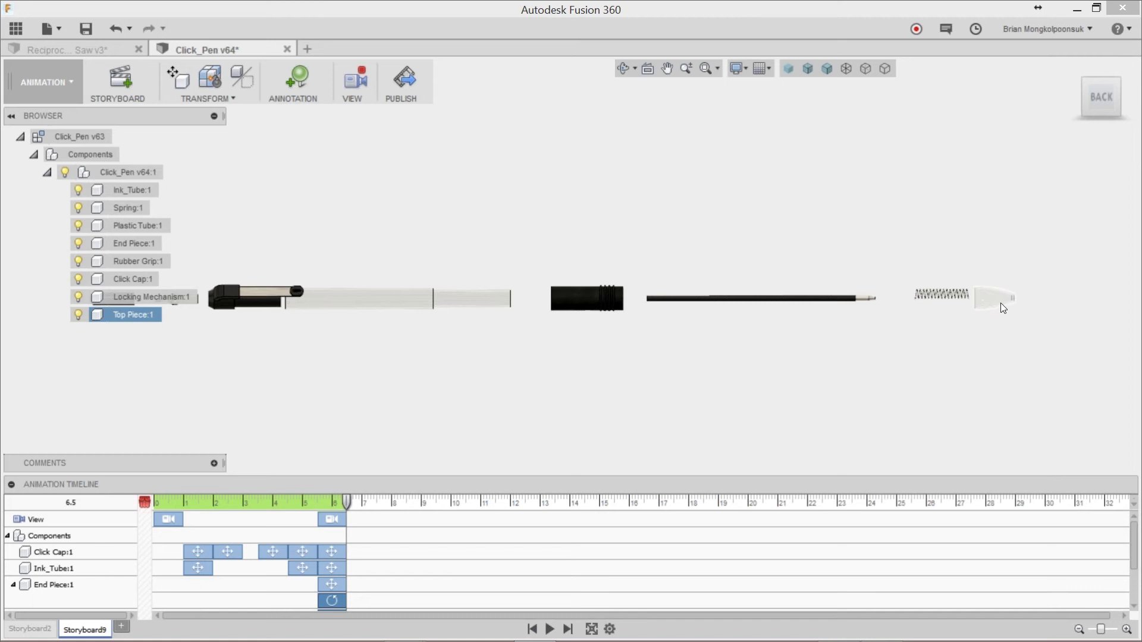
pyautogui.click(1003, 304)
pyautogui.click(1006, 306)
pyautogui.click(831, 341)
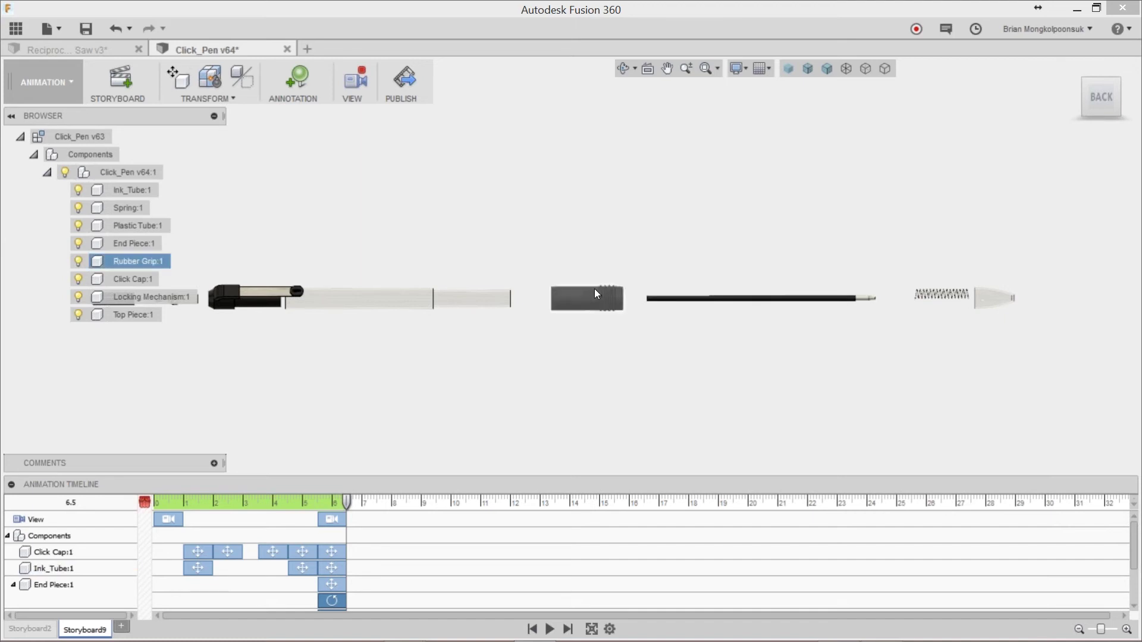
# Set the playhead to 7.5 seconds and zoom in on the Rubber Grip to record a closer camera view
pyautogui.moveTo(351, 506)
pyautogui.moveTo(349, 504); pyautogui.dragTo(378, 504)
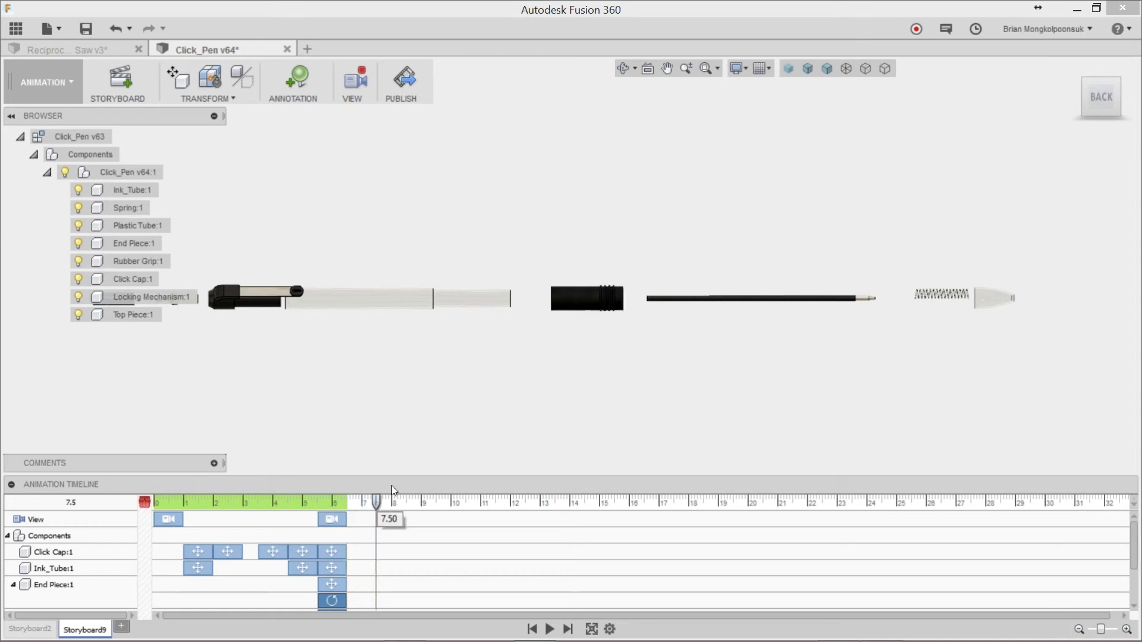
pyautogui.scroll(5, 581, 295)
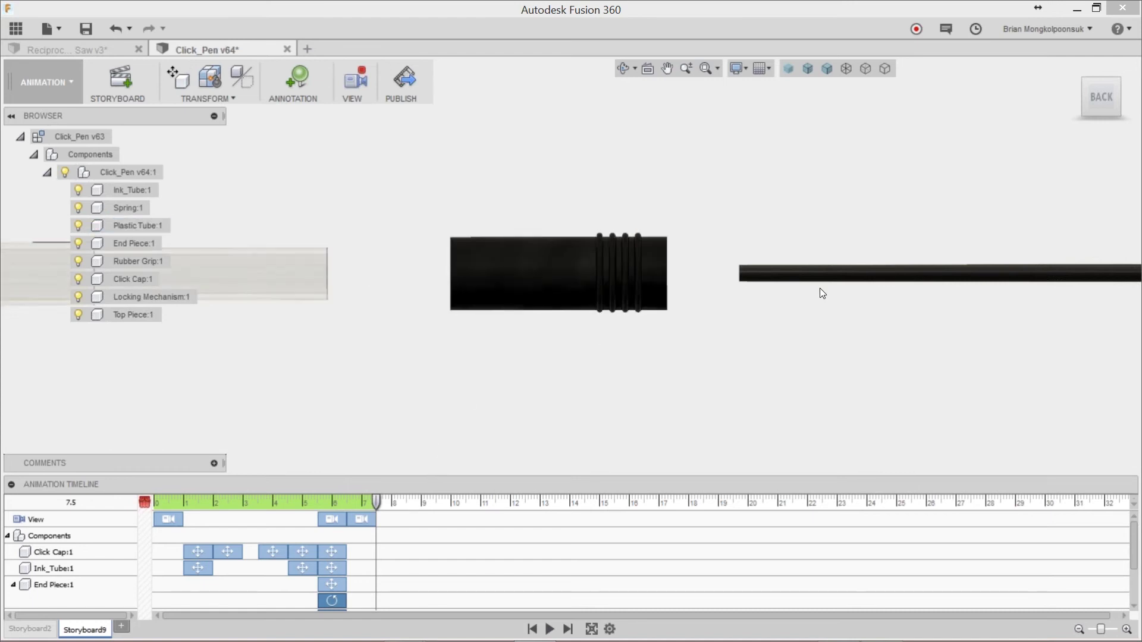
pyautogui.click(836, 273)
pyautogui.click(564, 287)
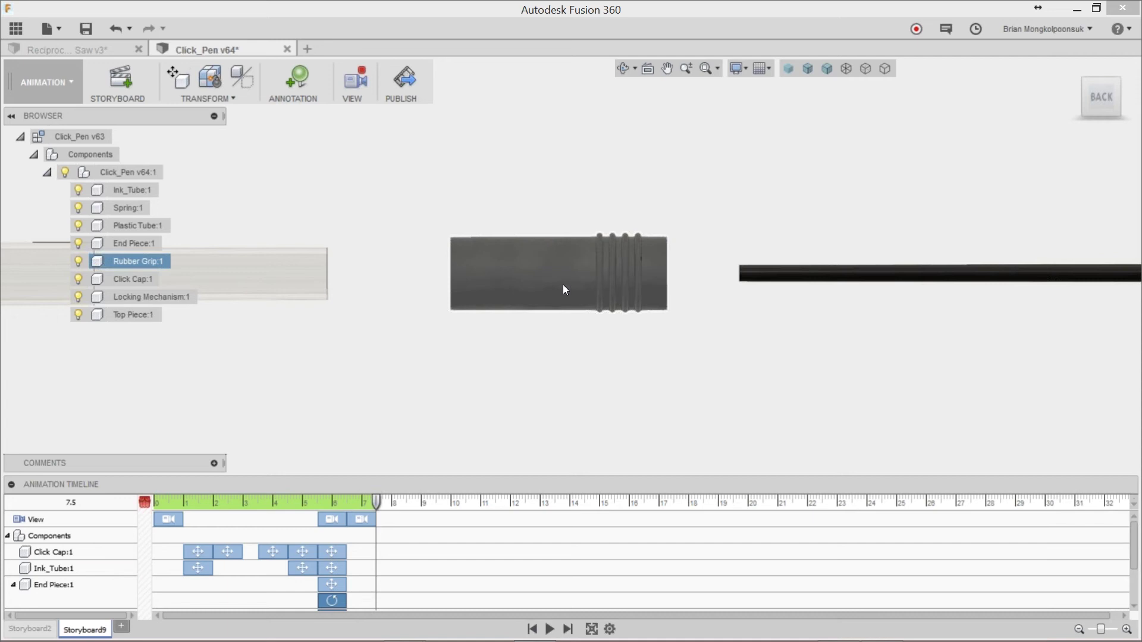
pyautogui.click(782, 272)
pyautogui.click(479, 340)
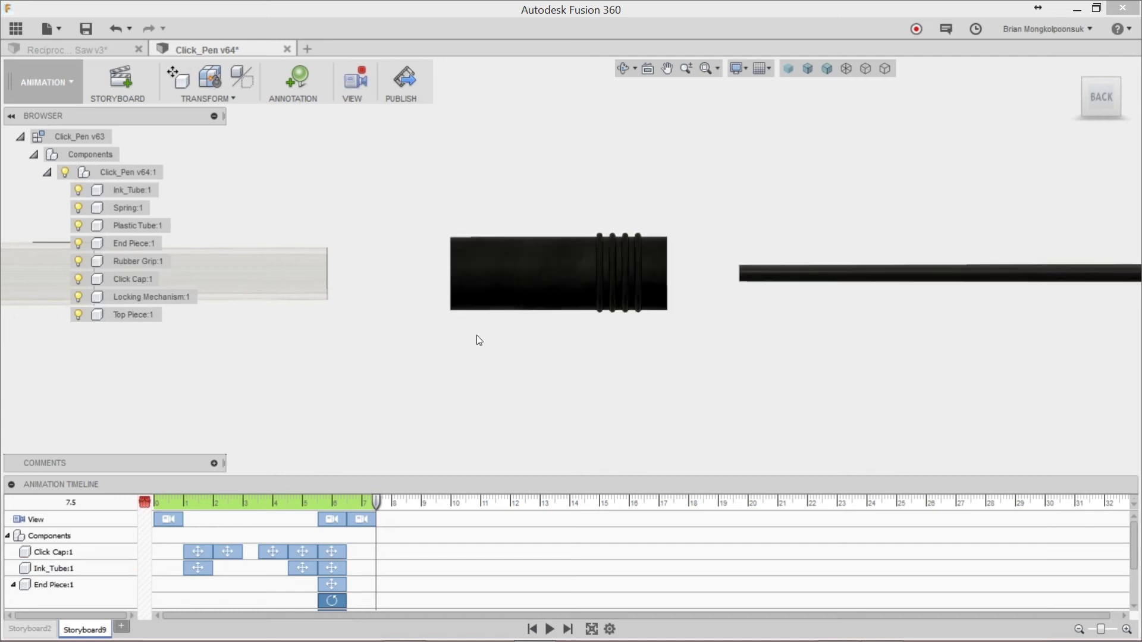
# Clear any existing isolation and isolate the Rubber Grip component at 7.5 seconds so all other pen parts are hidden
pyautogui.rightClick(126, 261)
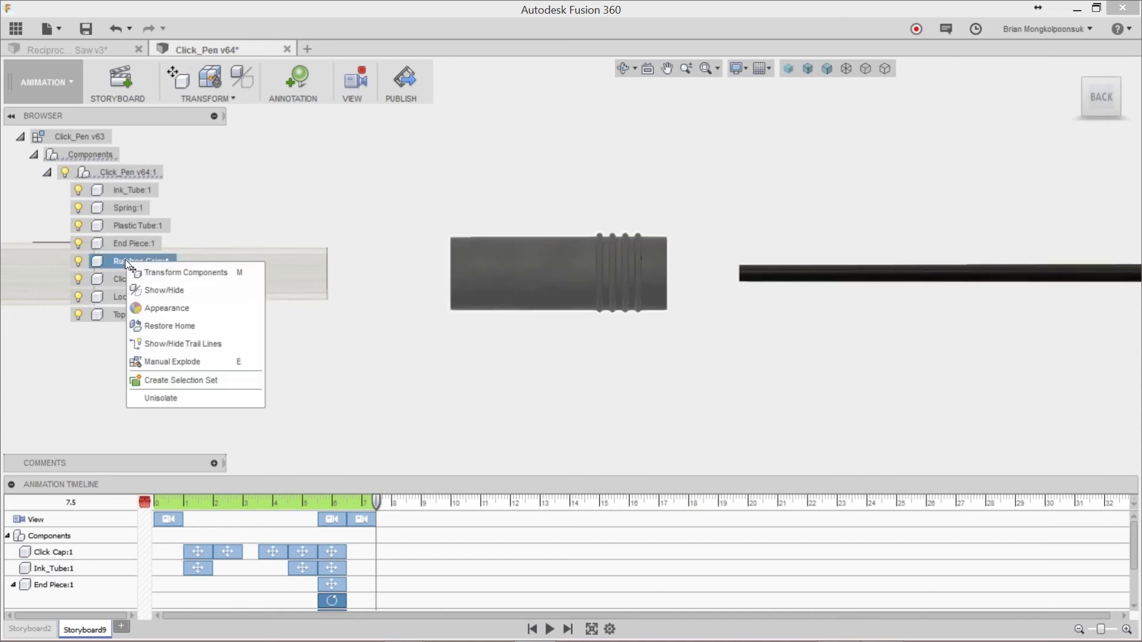
pyautogui.click(170, 398)
pyautogui.rightClick(135, 260)
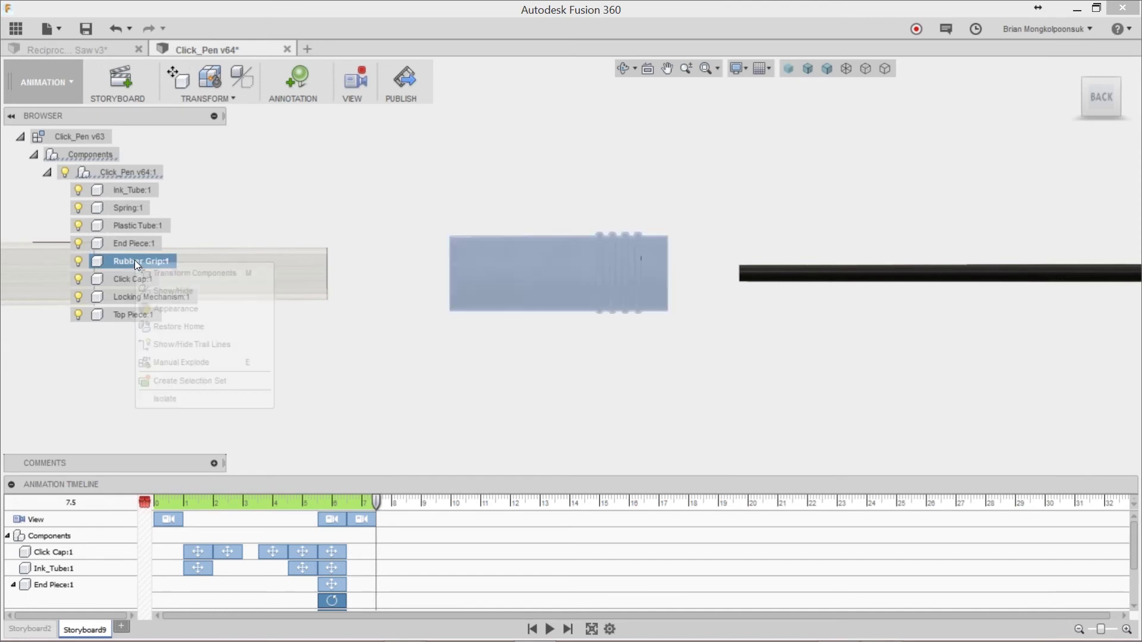
pyautogui.click(174, 403)
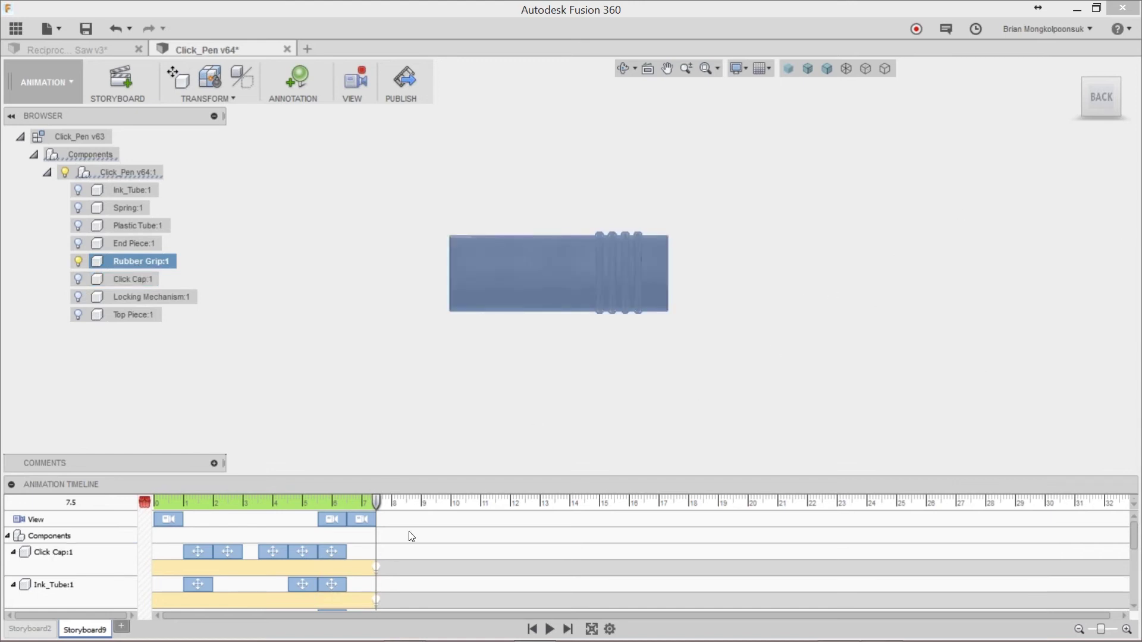
# Stretch the Click Cap and Ink_Tube visibility actions so they fade out from 7.5 to 8.5 seconds
pyautogui.scroll(-5, 388, 553)
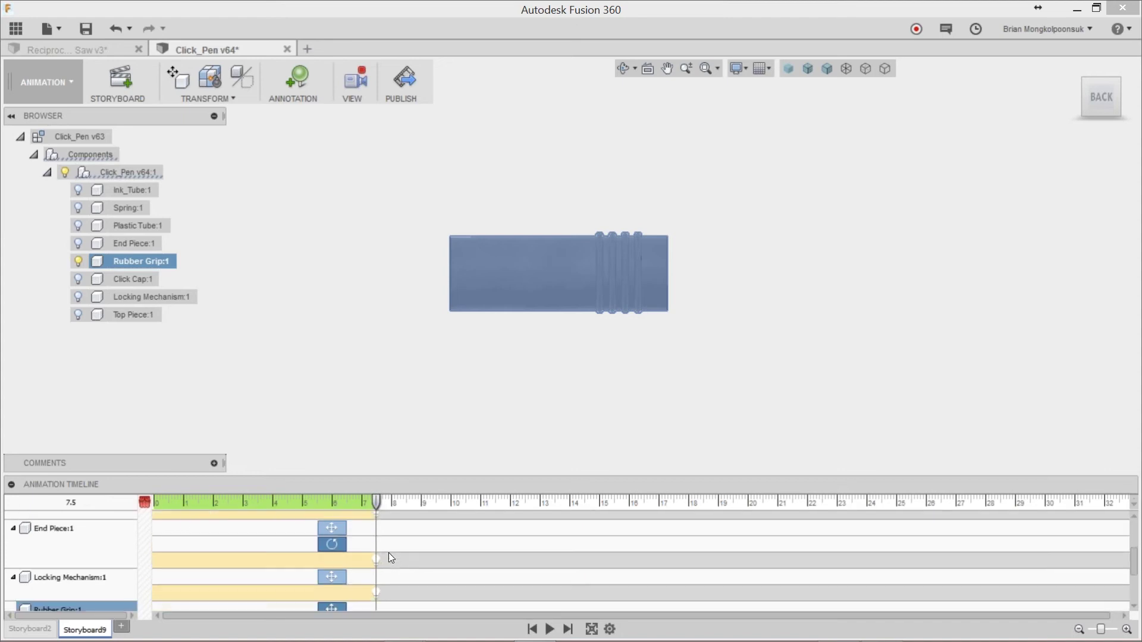
pyautogui.scroll(4, 376, 561)
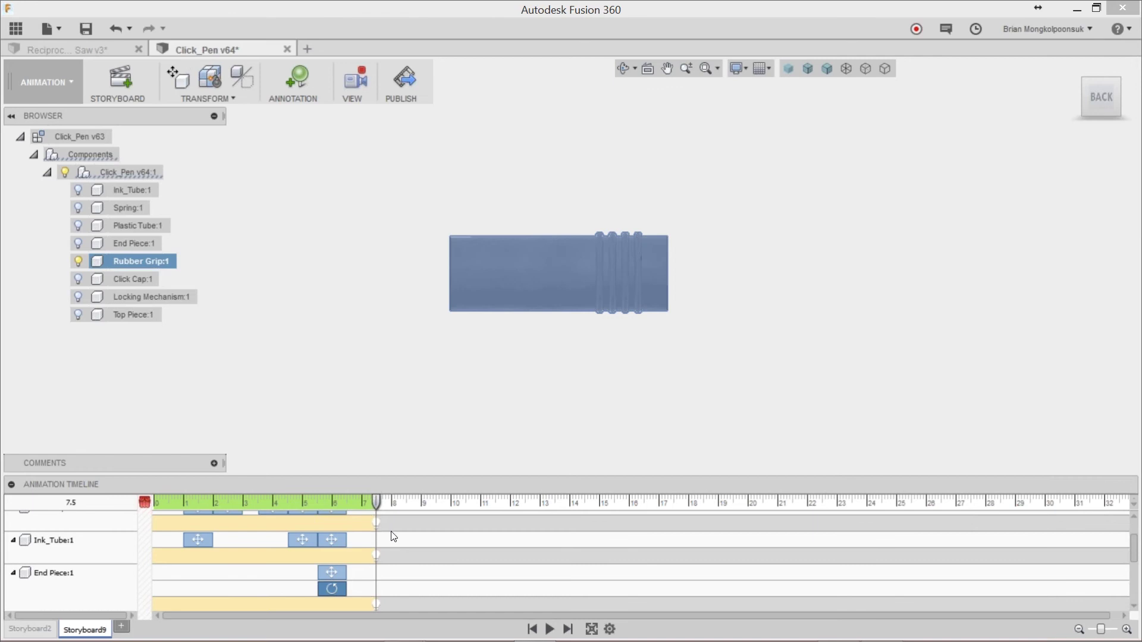
pyautogui.scroll(2, 381, 530)
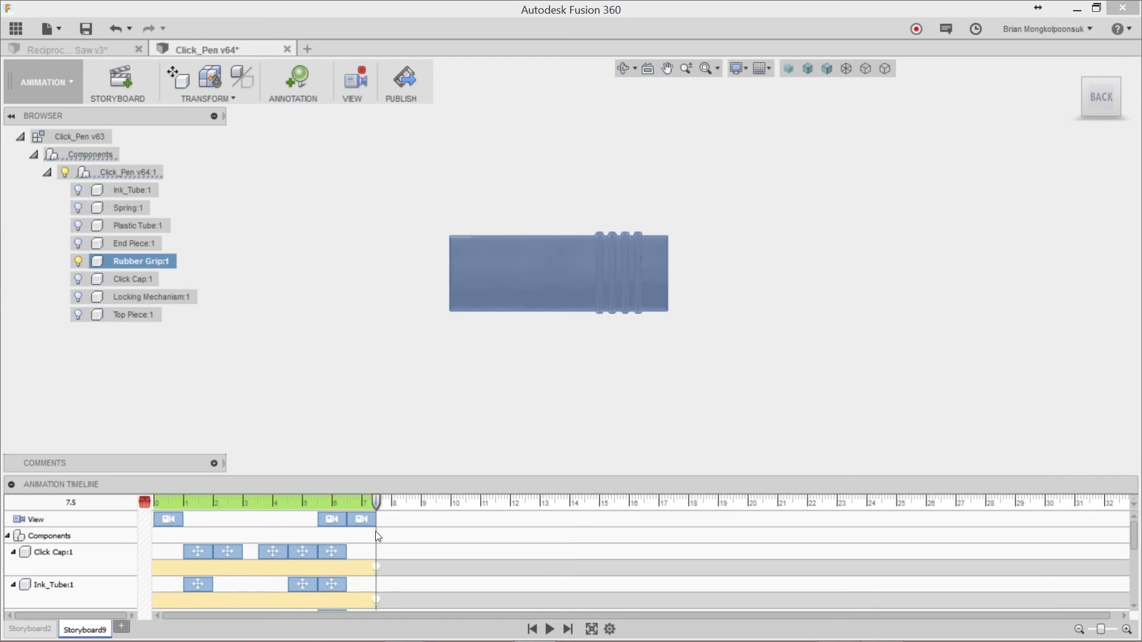
pyautogui.scroll(-2, 376, 530)
pyautogui.click(380, 526)
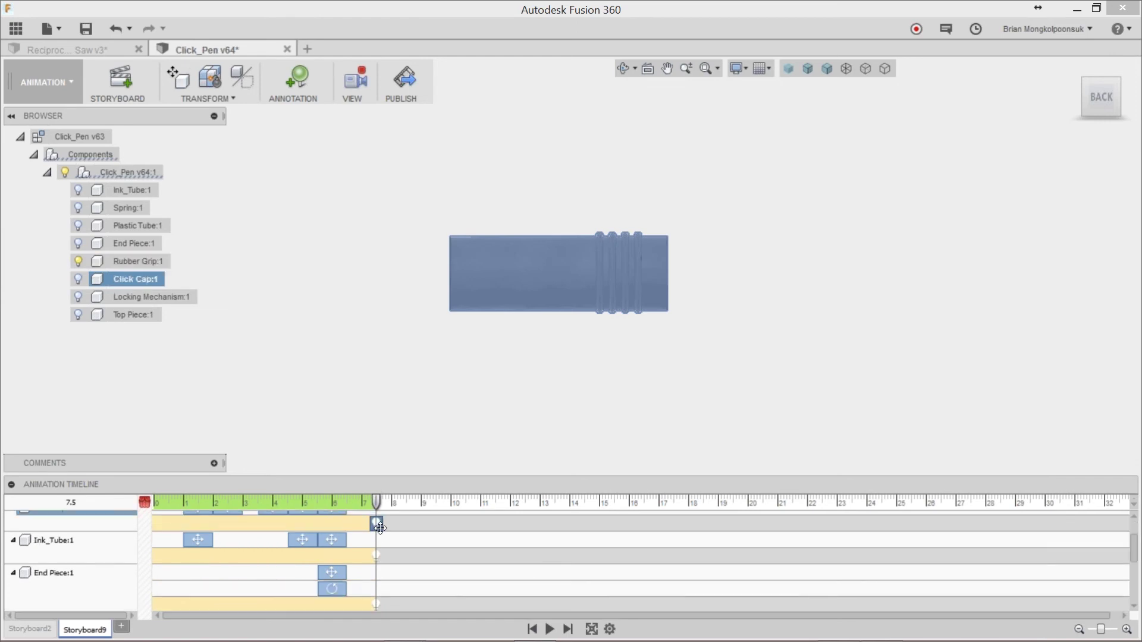
pyautogui.moveTo(379, 526); pyautogui.dragTo(399, 524)
pyautogui.click(379, 557)
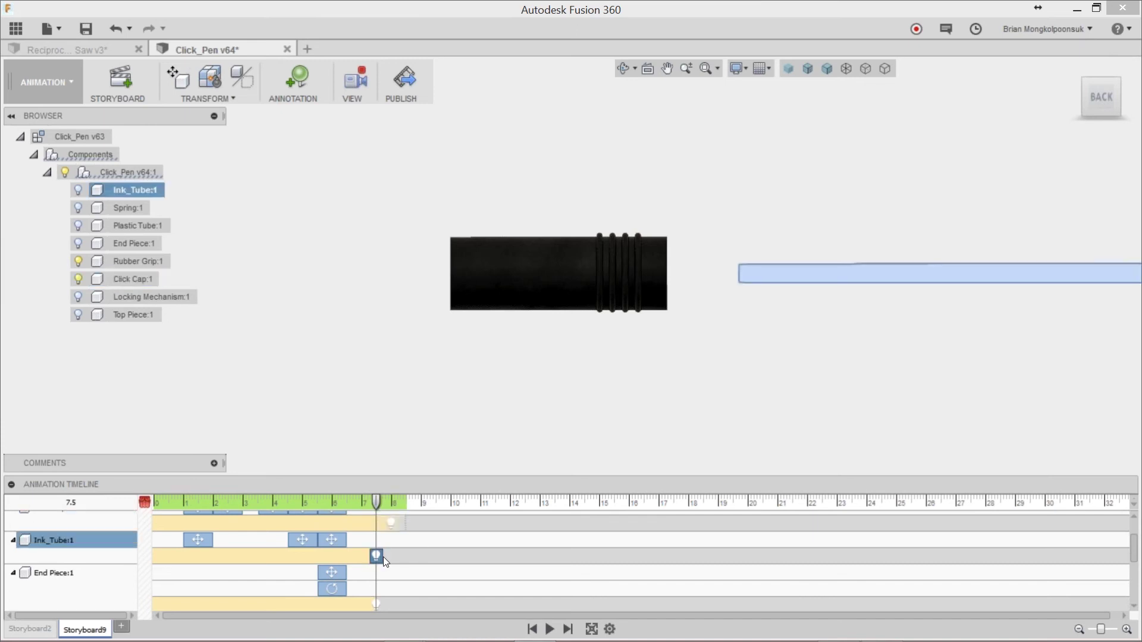
pyautogui.moveTo(381, 556); pyautogui.dragTo(390, 556)
pyautogui.click(399, 537)
# Stretch the remaining parts' visibility actions, including Top Piece, Spring and Plastic Tube, so they fade out from 7.5 to 8.5 seconds
pyautogui.scroll(-2, 399, 536)
pyautogui.moveTo(379, 545); pyautogui.dragTo(398, 553)
pyautogui.scroll(-2, 410, 542)
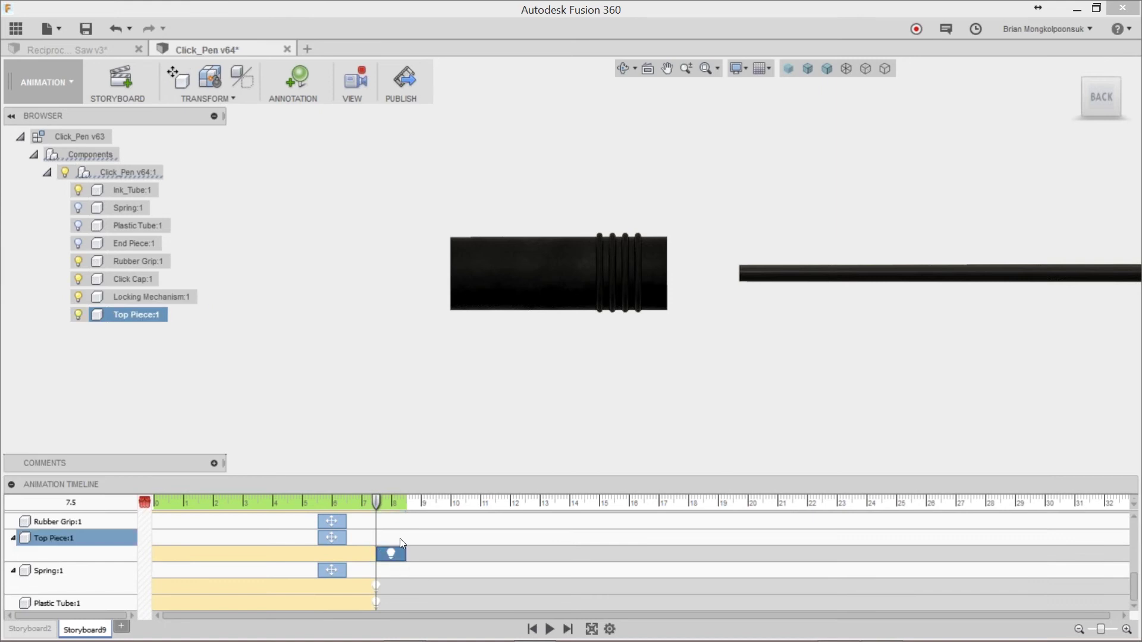
pyautogui.click(381, 587)
pyautogui.moveTo(380, 587)
pyautogui.mouseDown()
pyautogui.moveTo(409, 587)
pyautogui.moveTo(396, 603)
pyautogui.mouseUp()
pyautogui.click(379, 603)
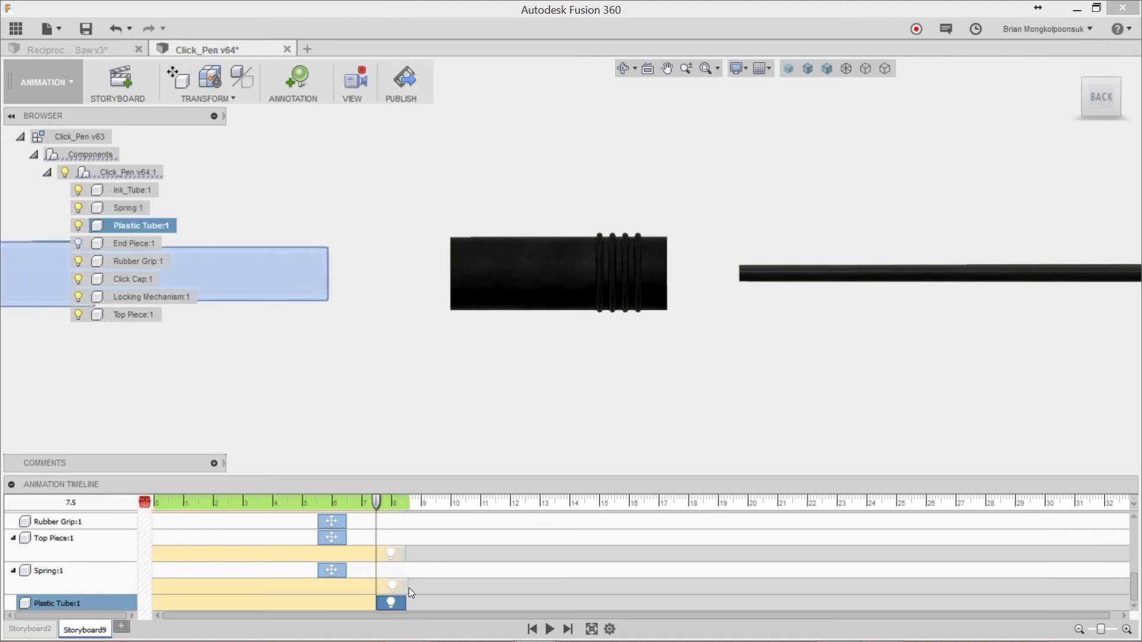
# Shift the last camera view action to start at about 7.2 seconds and play the storyboard
pyautogui.scroll(5, 408, 584)
pyautogui.moveTo(363, 520); pyautogui.dragTo(140, 494)
pyautogui.click(551, 629)
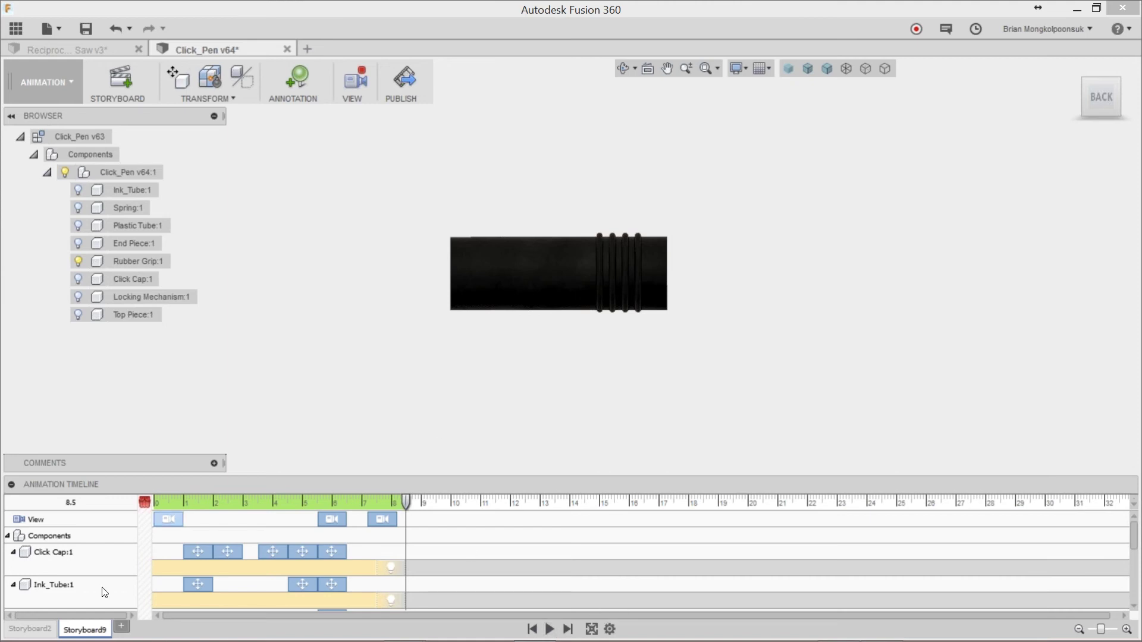
# Reverse Storyboard9 and play it back so the pen reassembles
pyautogui.rightClick(90, 631)
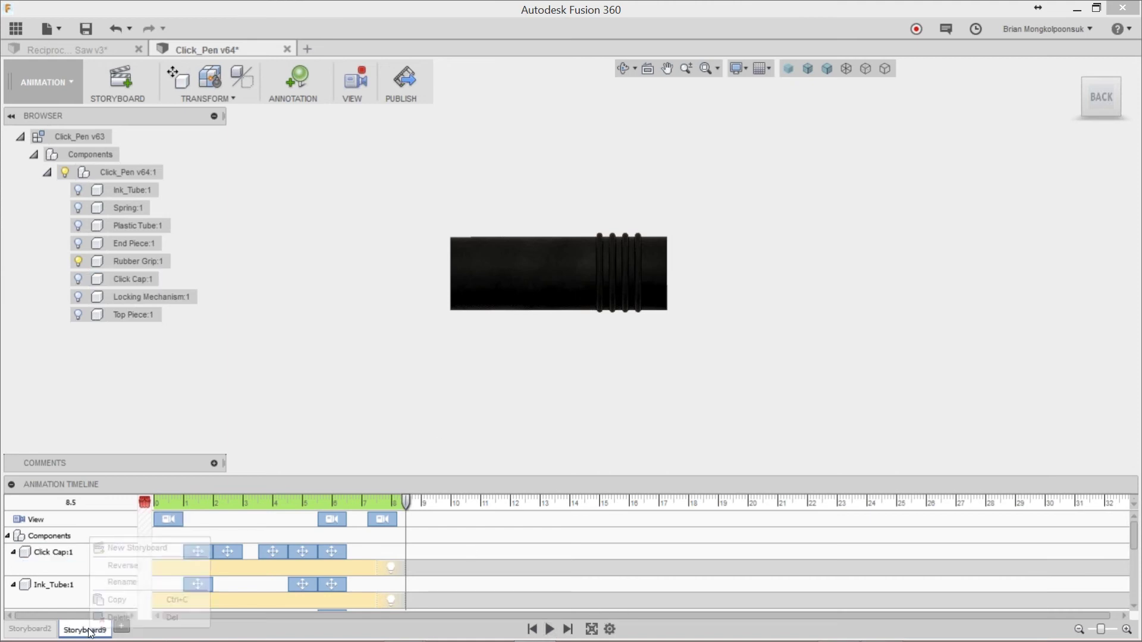
pyautogui.click(127, 570)
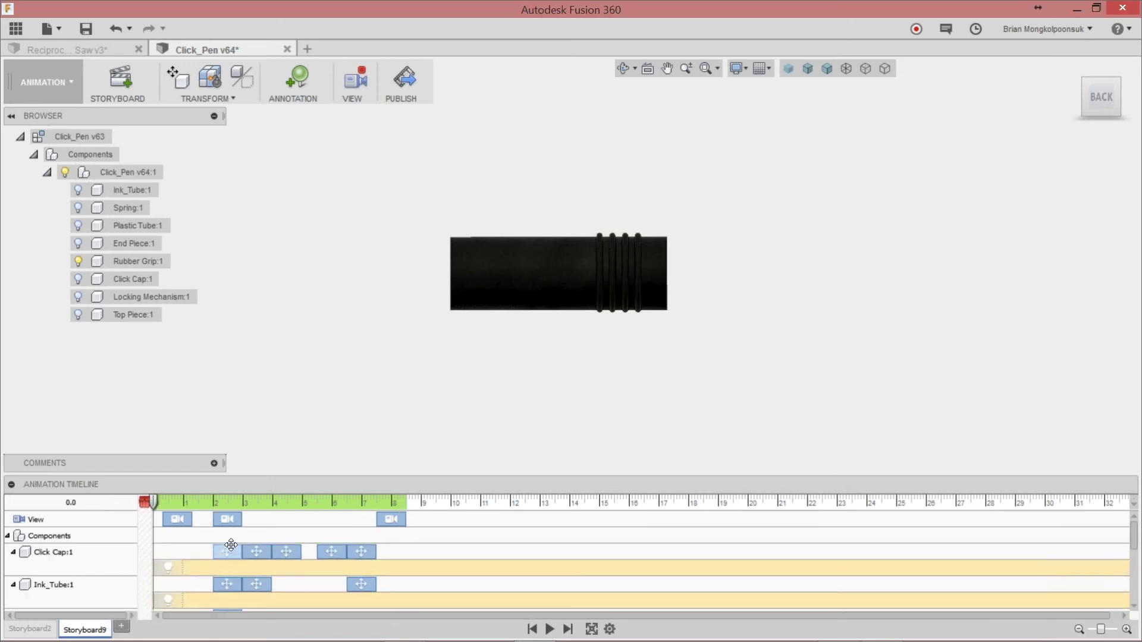
pyautogui.click(549, 630)
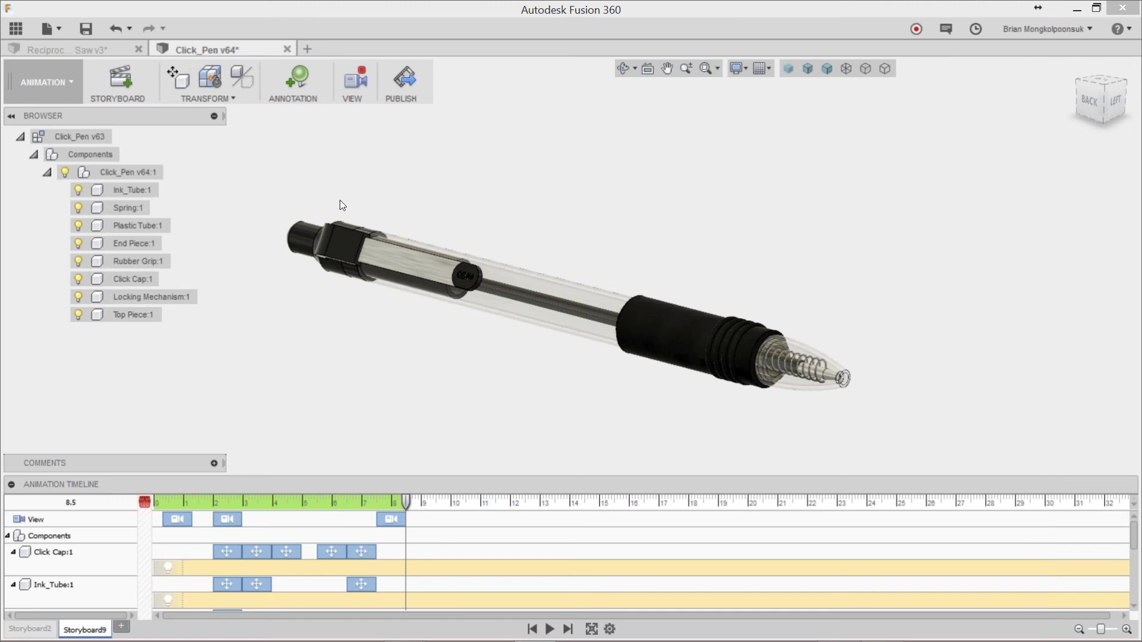
# Review the video scope and resolution choices for publishing the animation, and close the options without publishing
pyautogui.click(405, 81)
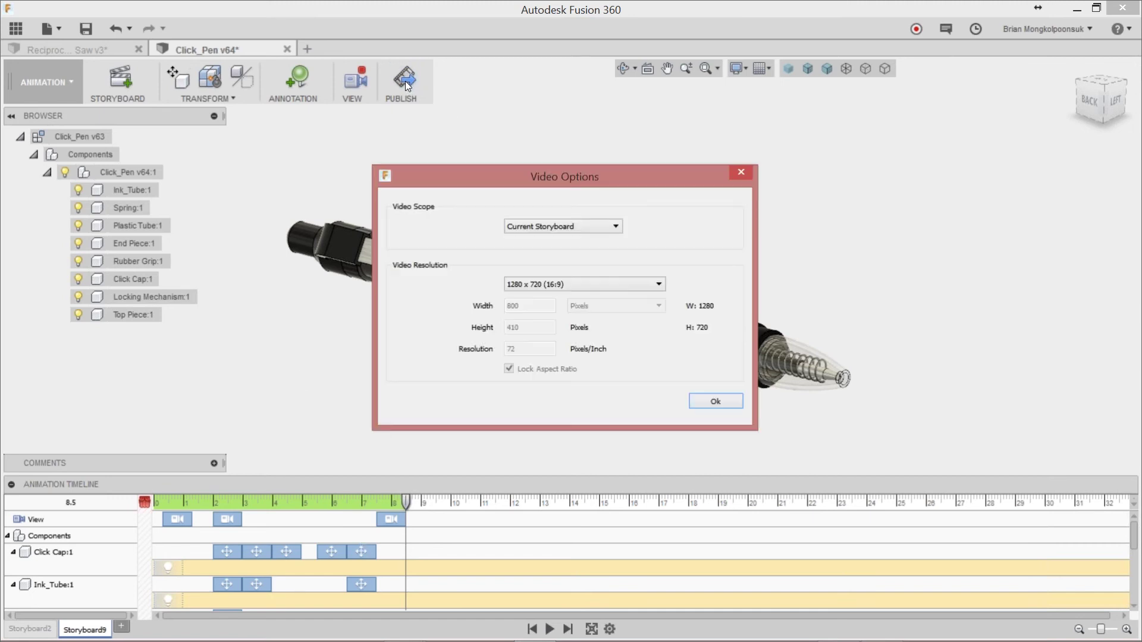
pyautogui.click(608, 232)
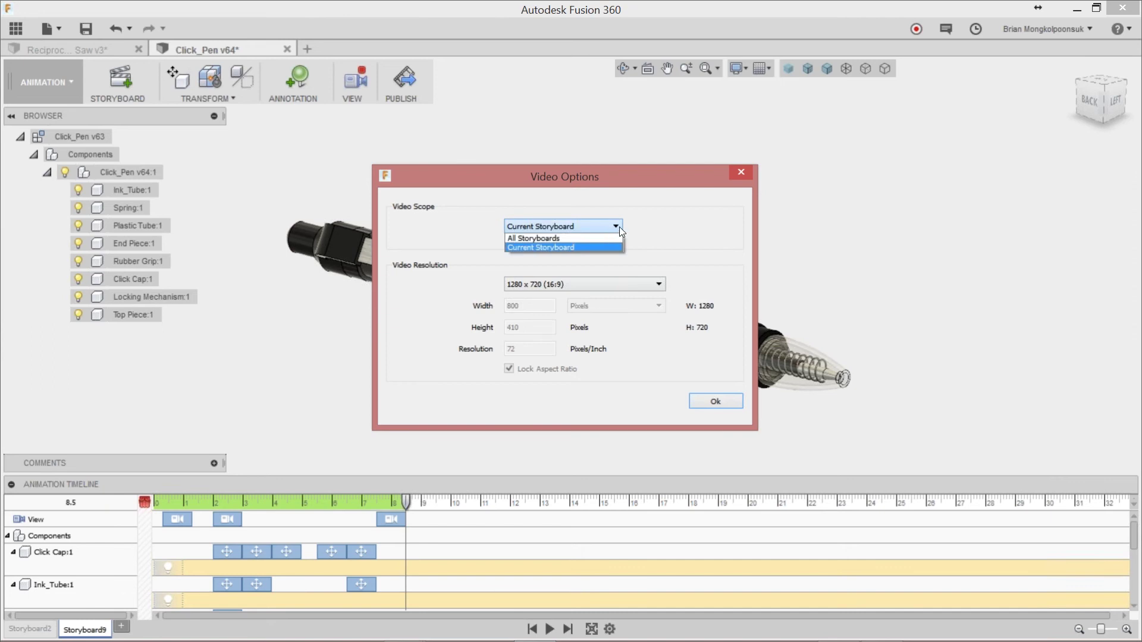
pyautogui.click(644, 233)
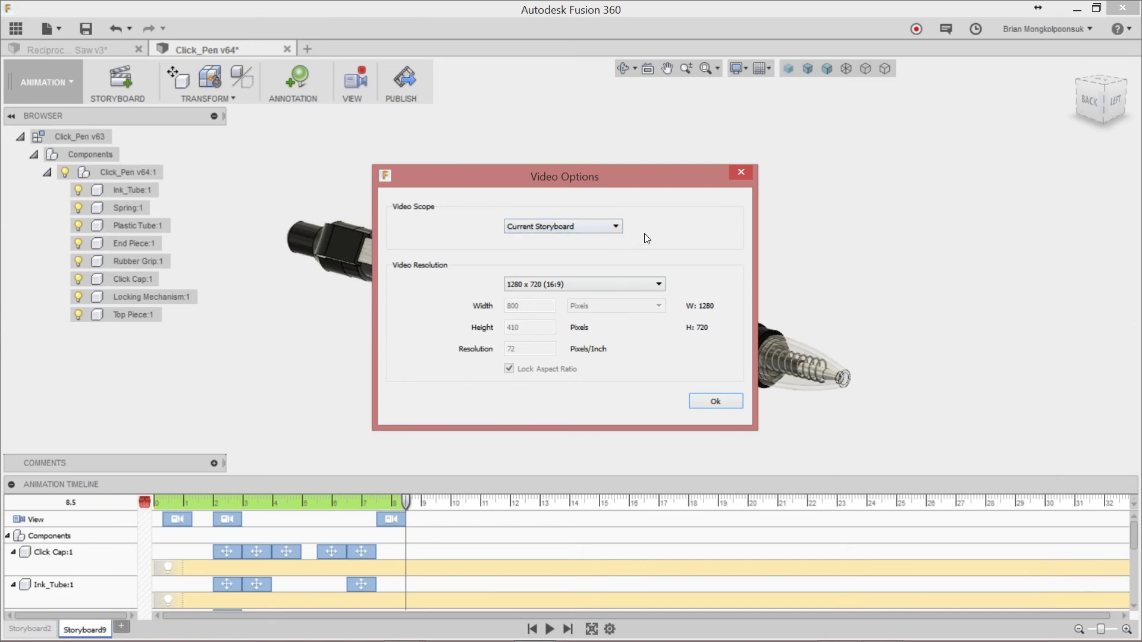
pyautogui.click(634, 286)
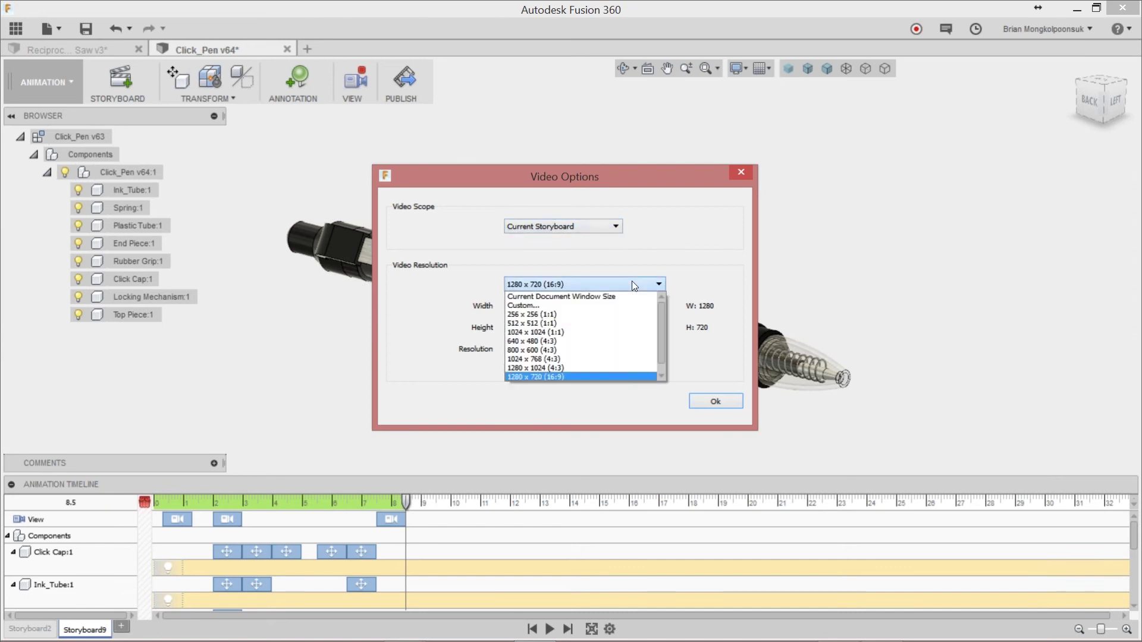
pyautogui.click(669, 266)
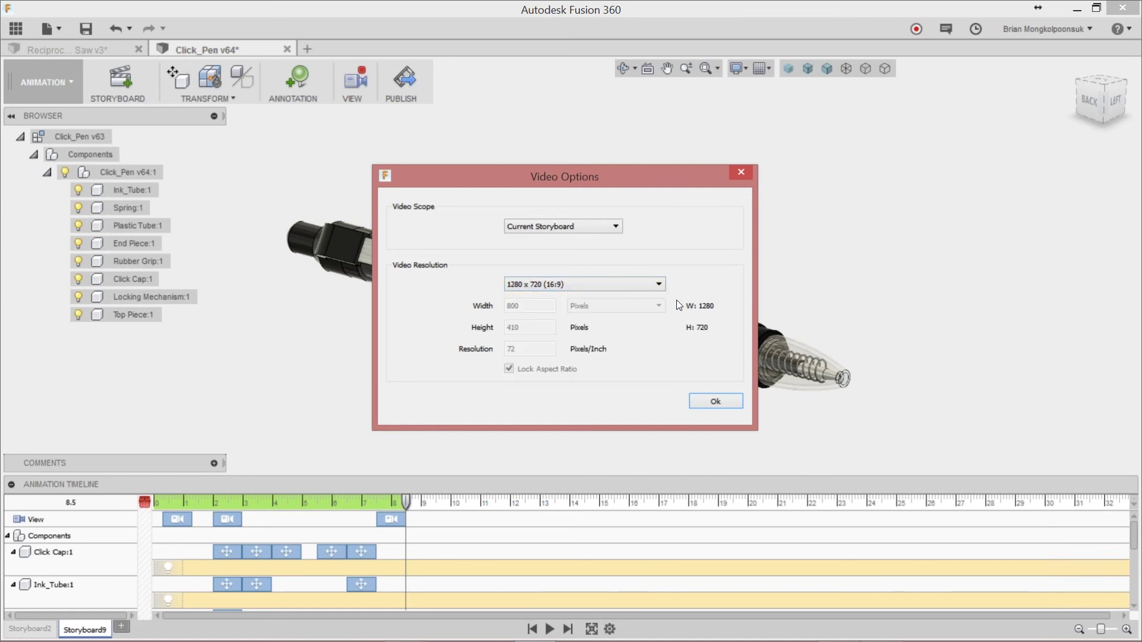
pyautogui.click(740, 172)
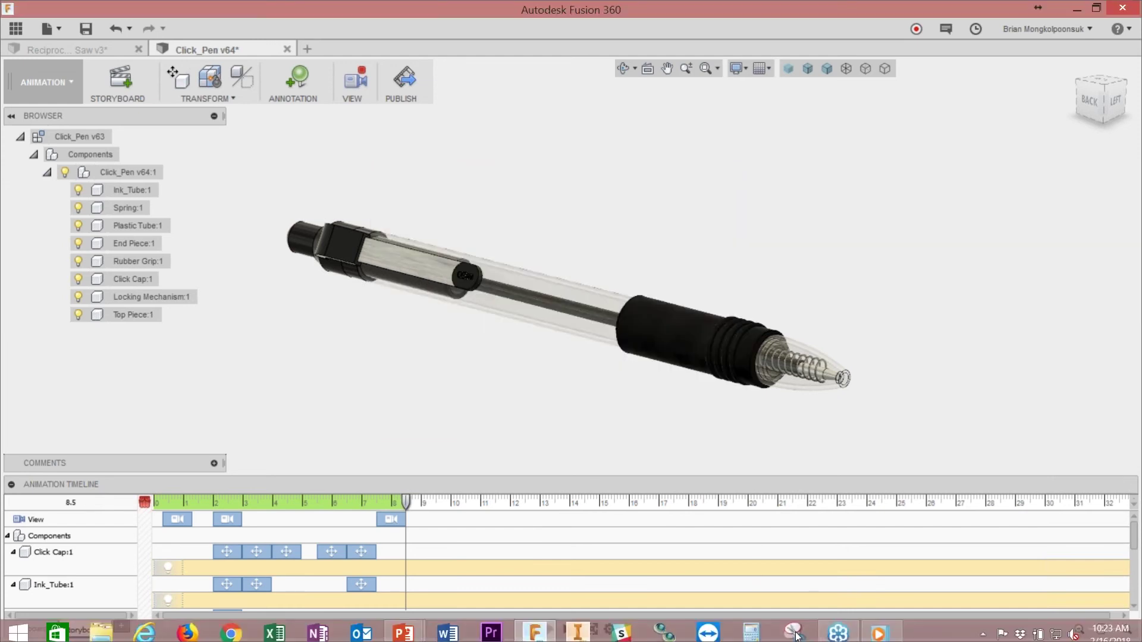
# Switch to the media player to watch its video, and minimize the player to return to Fusion 360
pyautogui.click(879, 630)
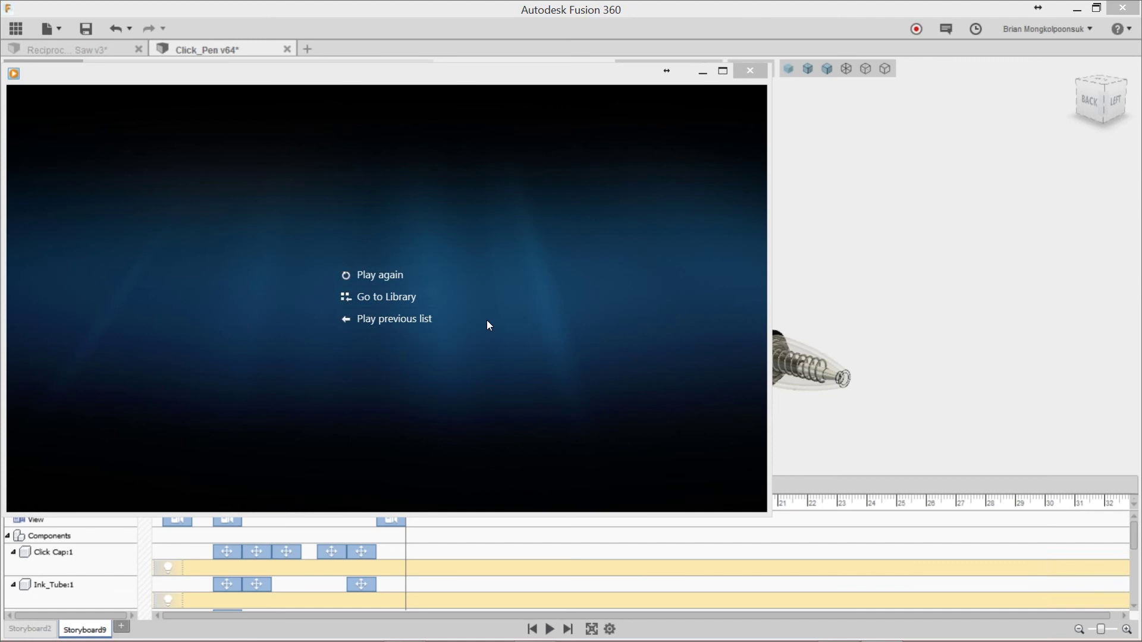
pyautogui.click(703, 72)
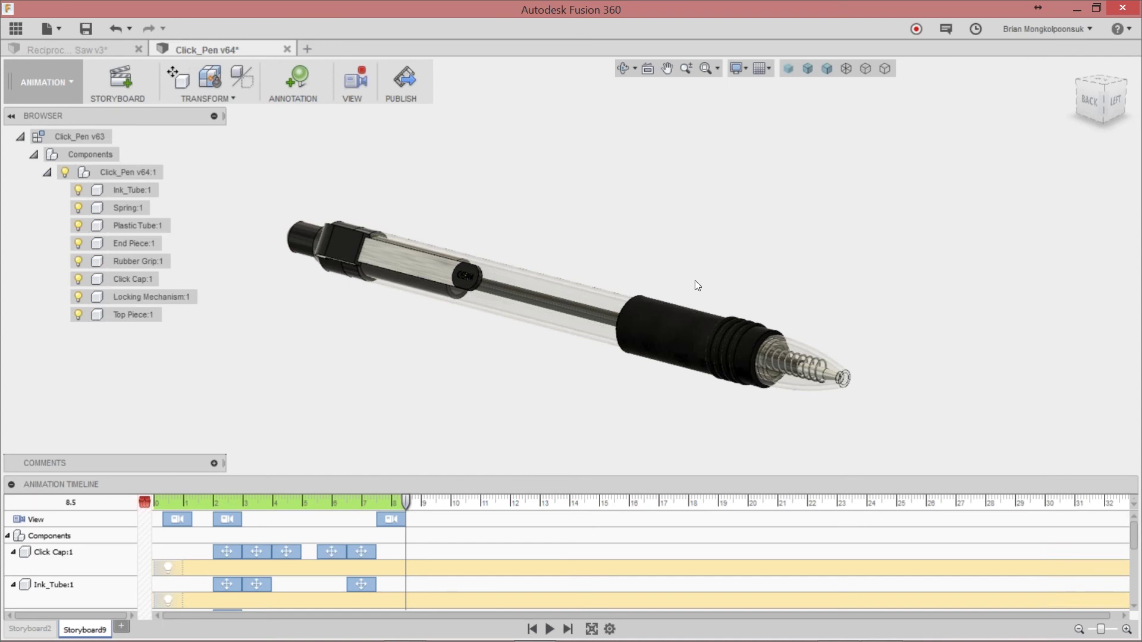
# Switch to the Reciprocating Saw design and move the connecting rod by hand to preview the assembly's motion
pyautogui.click(76, 49)
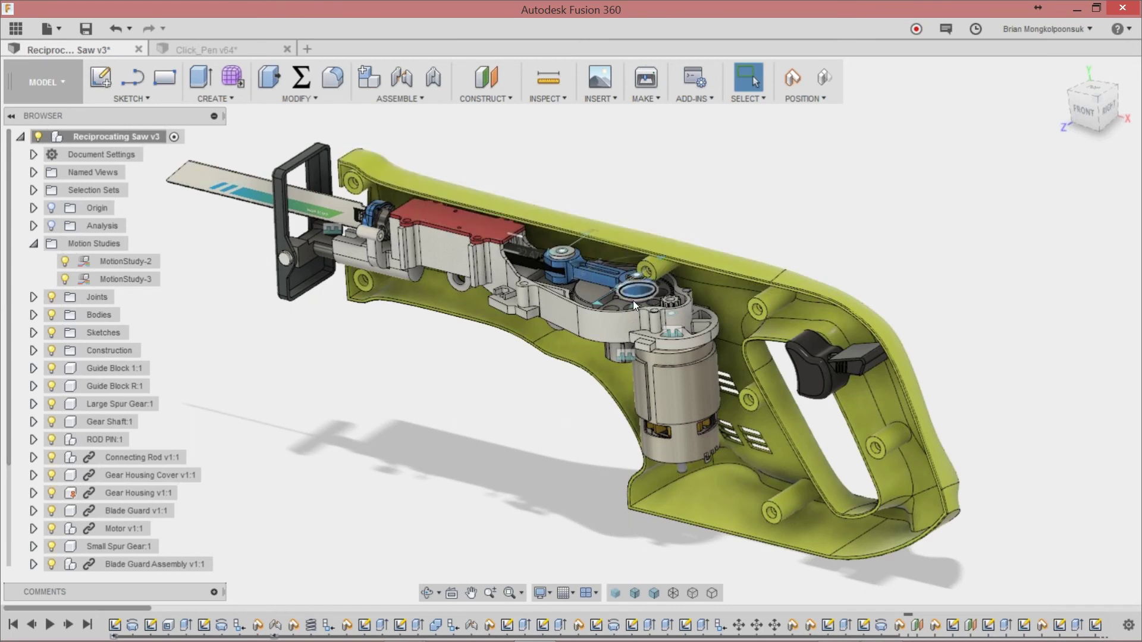
pyautogui.moveTo(582, 273); pyautogui.dragTo(607, 273)
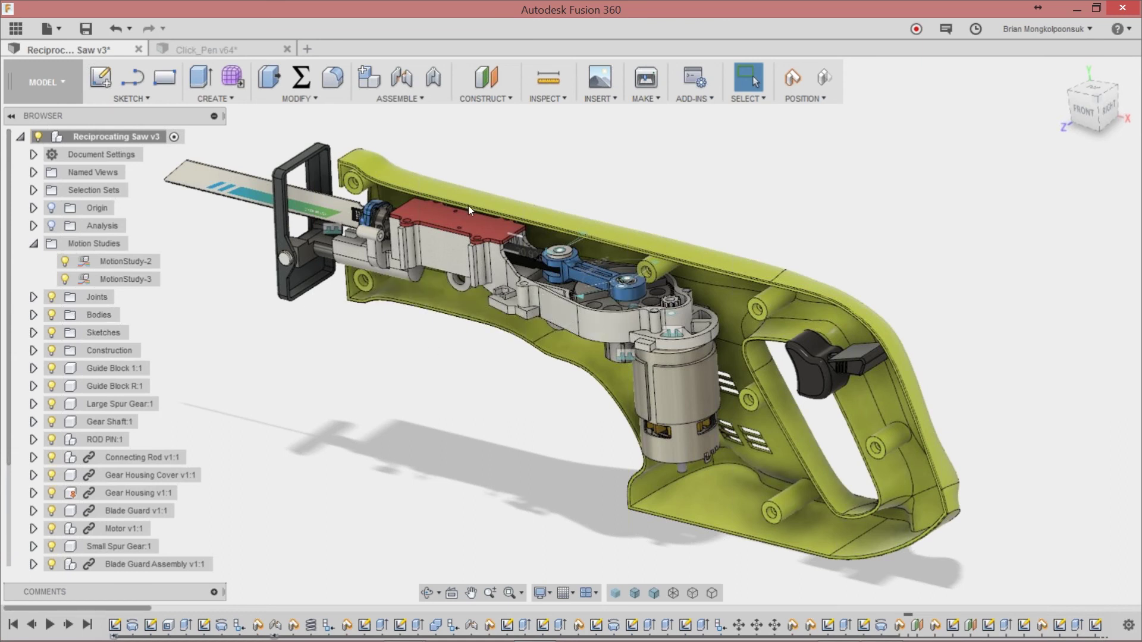
# Start a new motion study and add the revolute joint Rev36 at the connecting rod's gear end
pyautogui.click(419, 97)
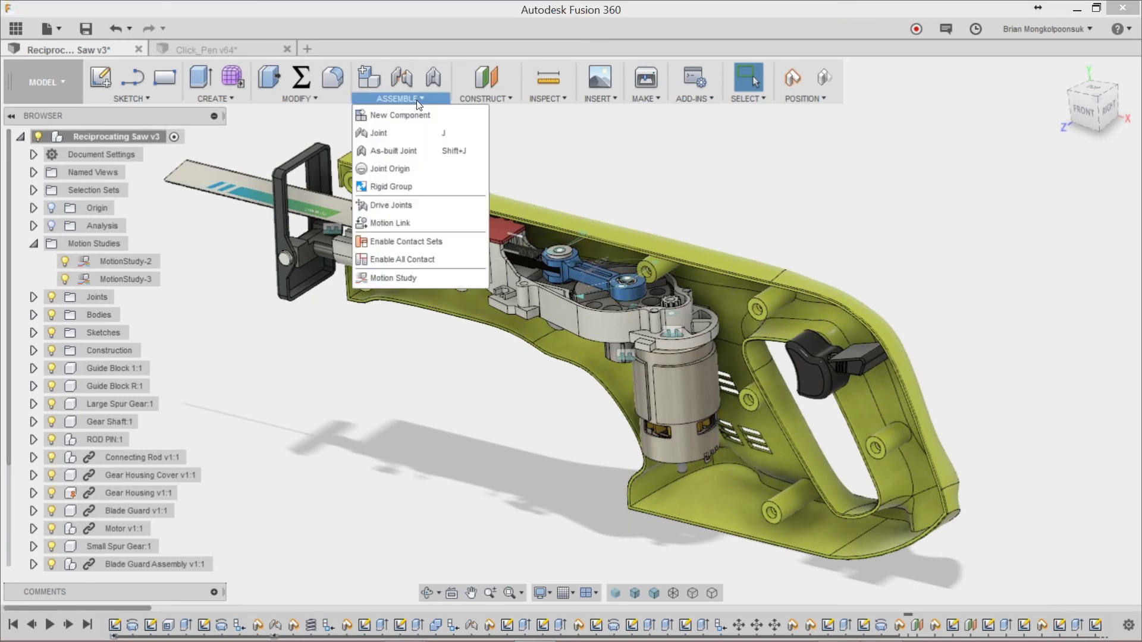
pyautogui.click(404, 278)
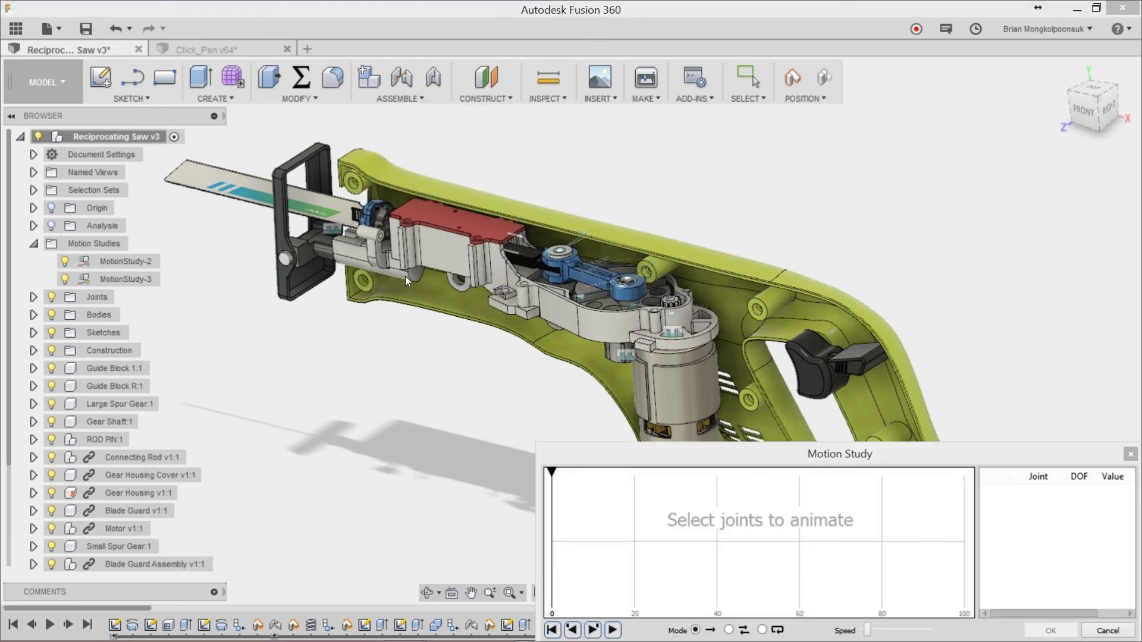
pyautogui.moveTo(714, 456); pyautogui.dragTo(694, 442)
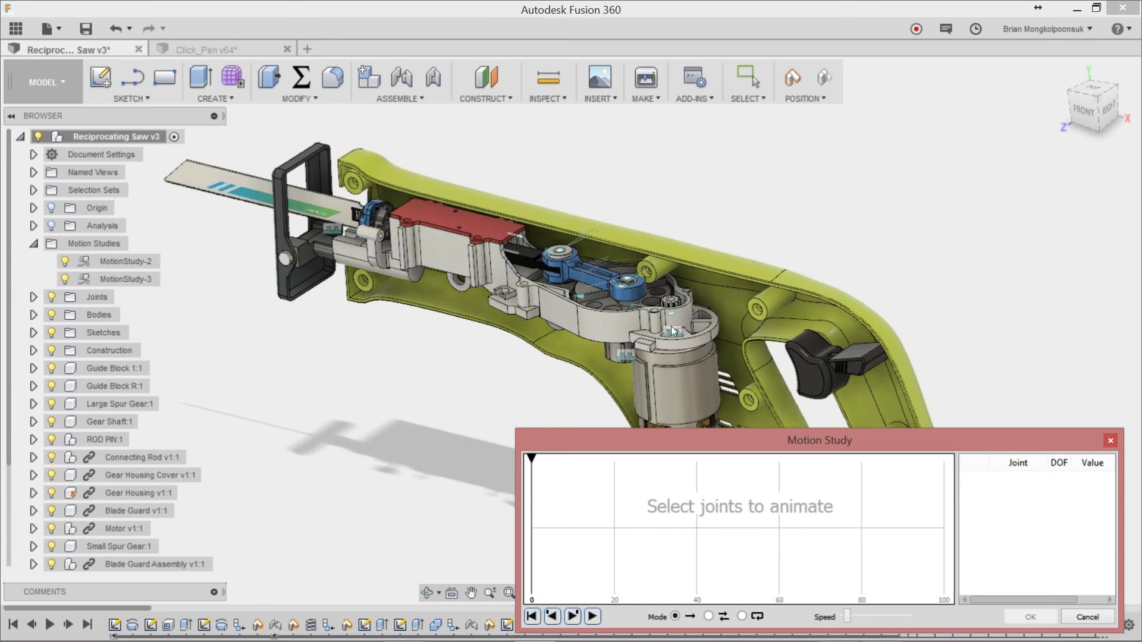
pyautogui.click(630, 277)
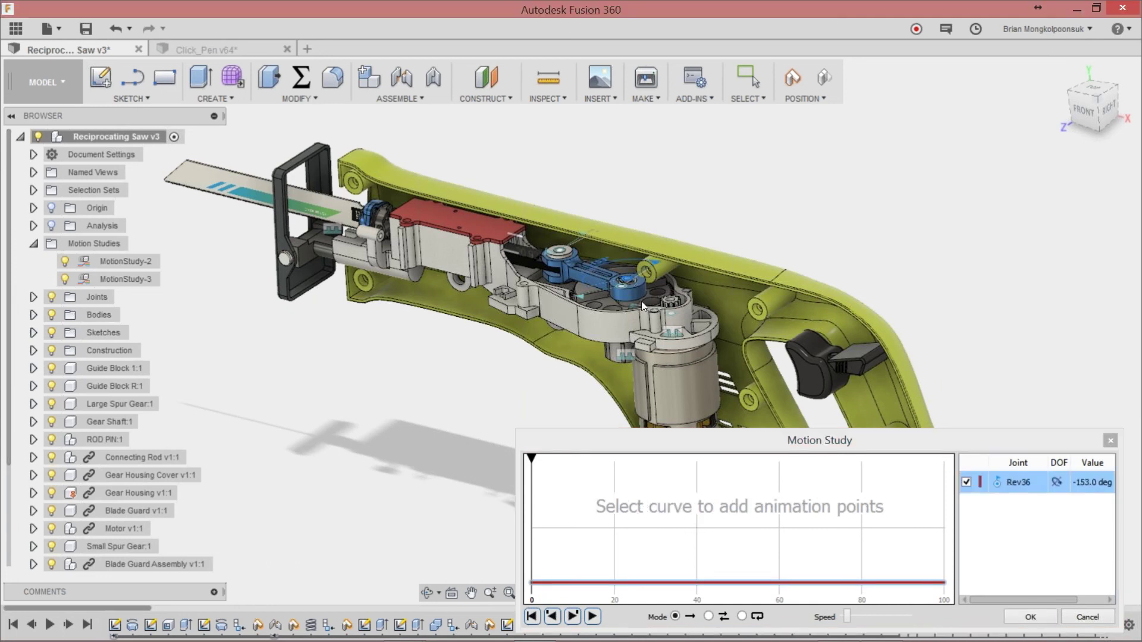
pyautogui.scroll(6, 636, 291)
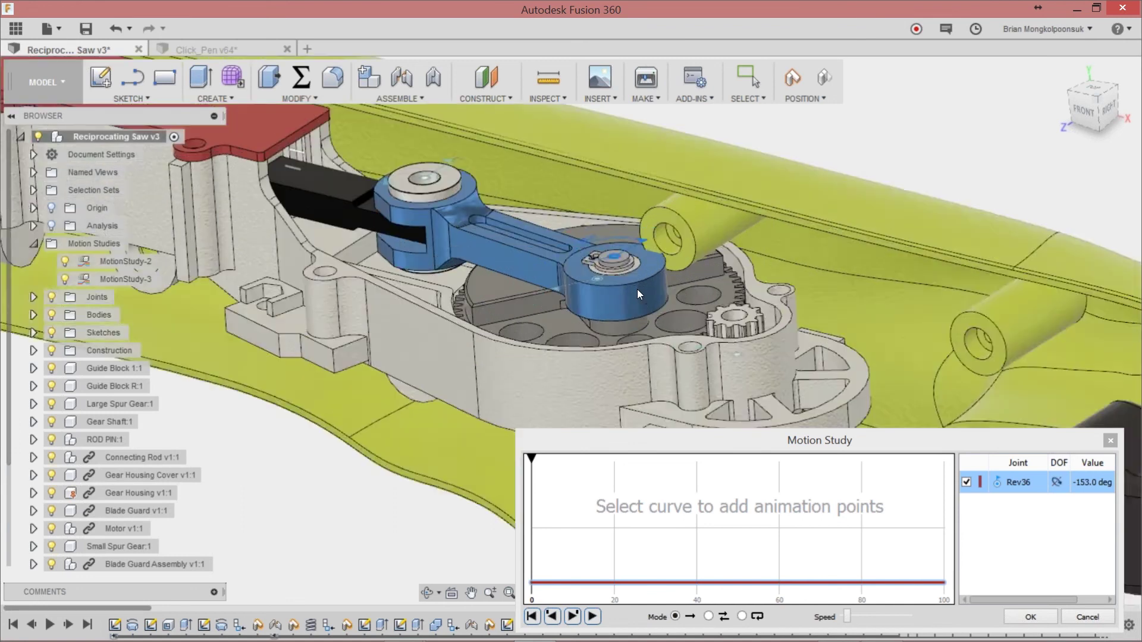
pyautogui.scroll(-2, 638, 289)
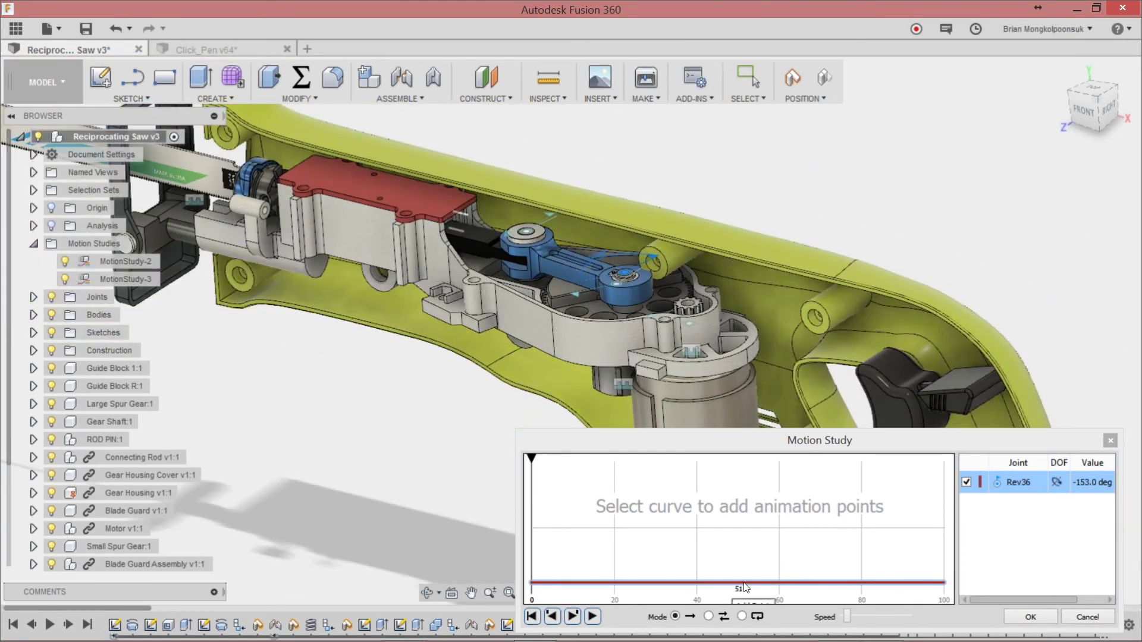
# Add an animation point at step 50 on the Rev36 curve with the angle set to -153.0 deg-180
pyautogui.click(741, 583)
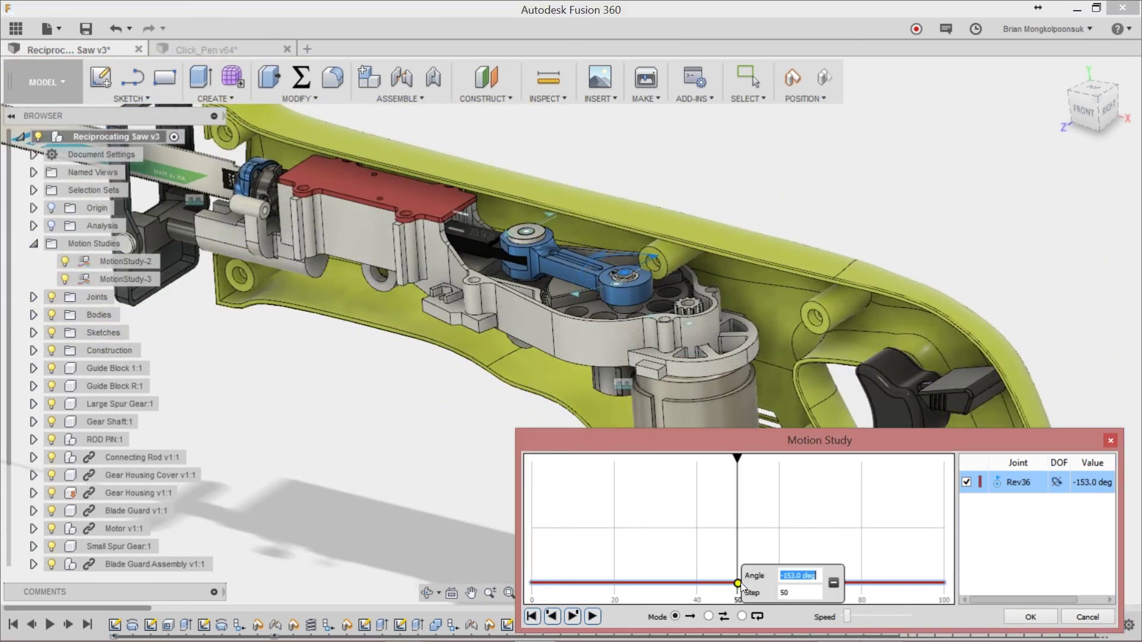
pyautogui.press('End')
pyautogui.write('-180')
pyautogui.press('Return')
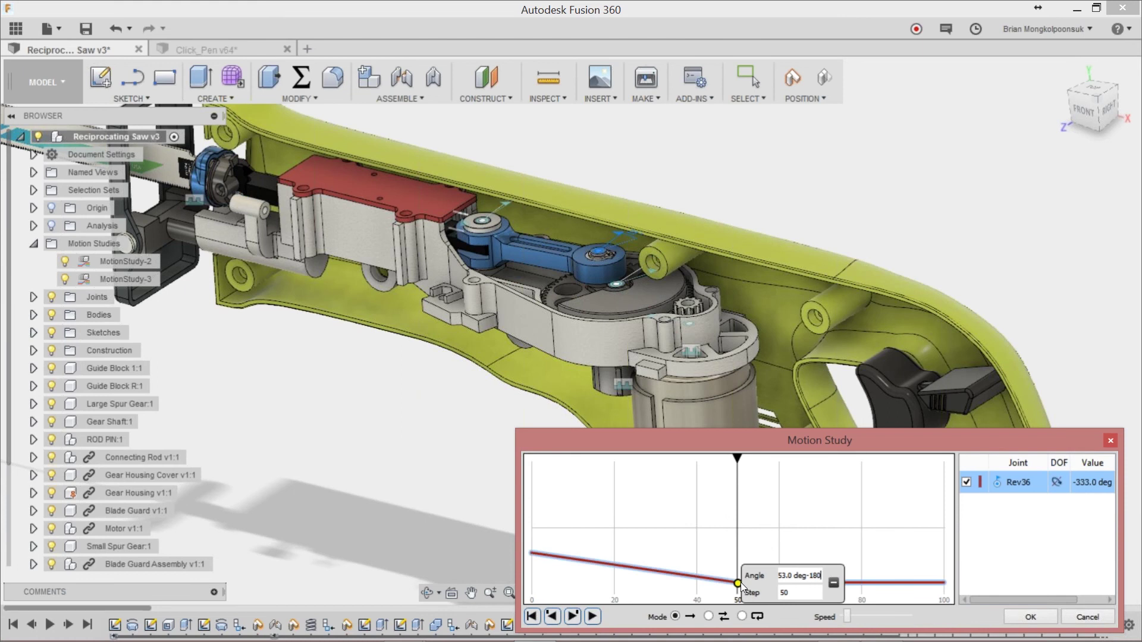
# Add an animation point at step 99 with the angle -333.0 deg-360, play the study, and discard it
pyautogui.click(944, 584)
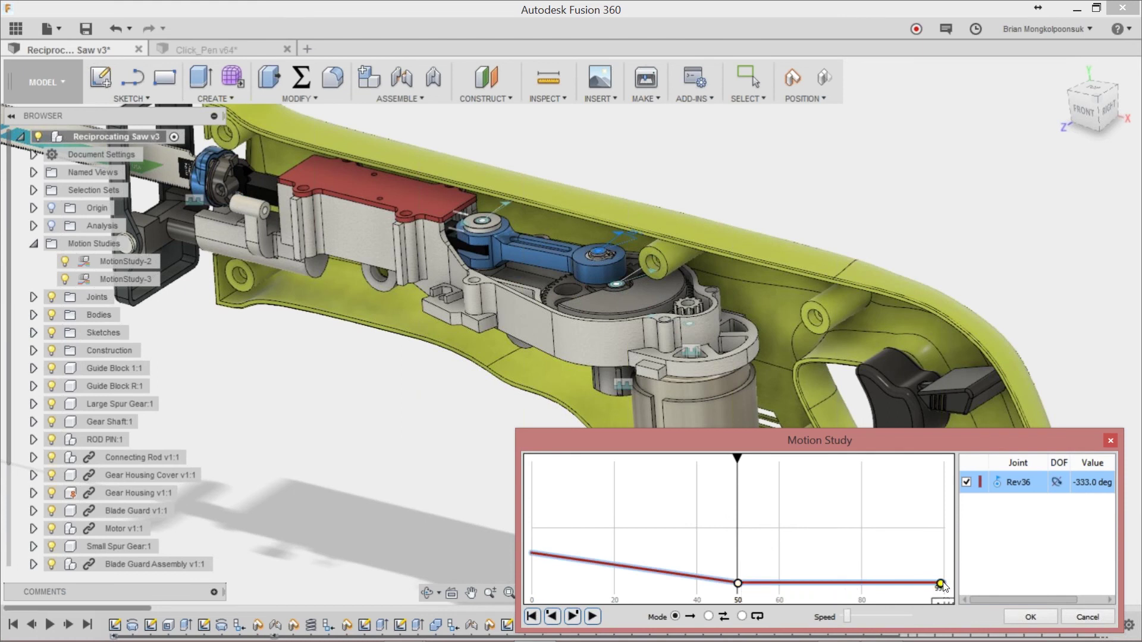
pyautogui.press('End')
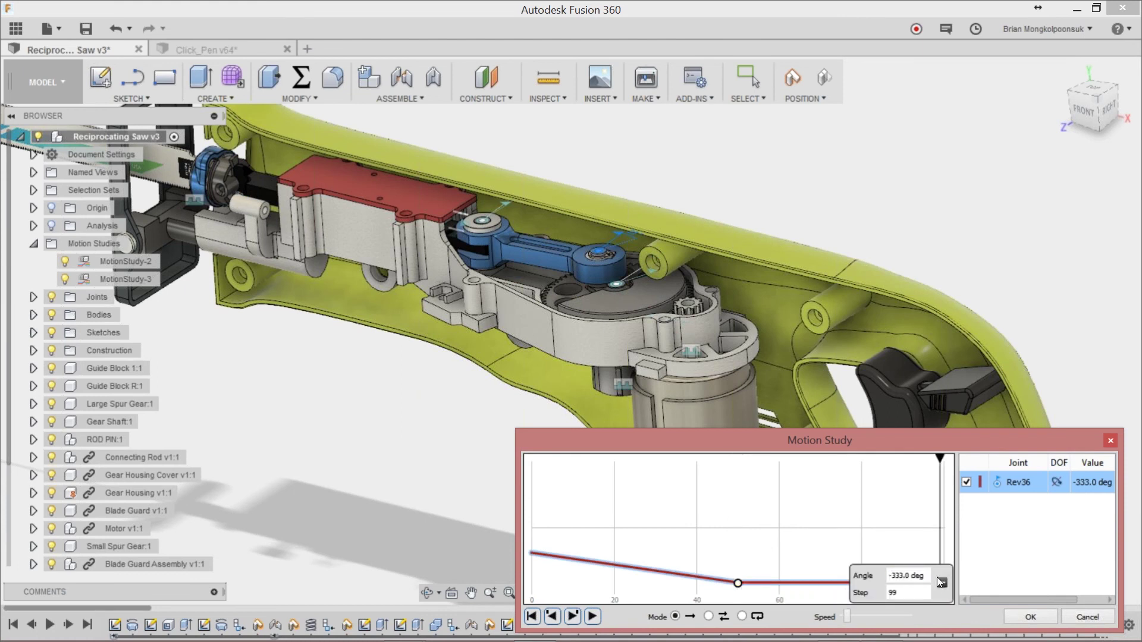
pyautogui.write('-360')
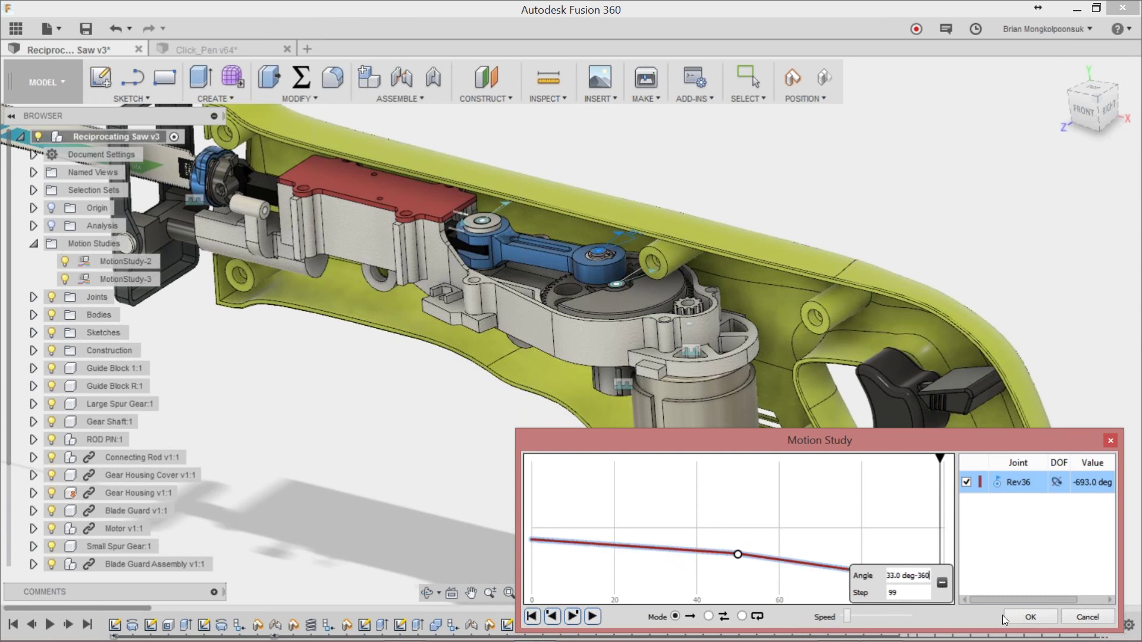
pyautogui.click(593, 617)
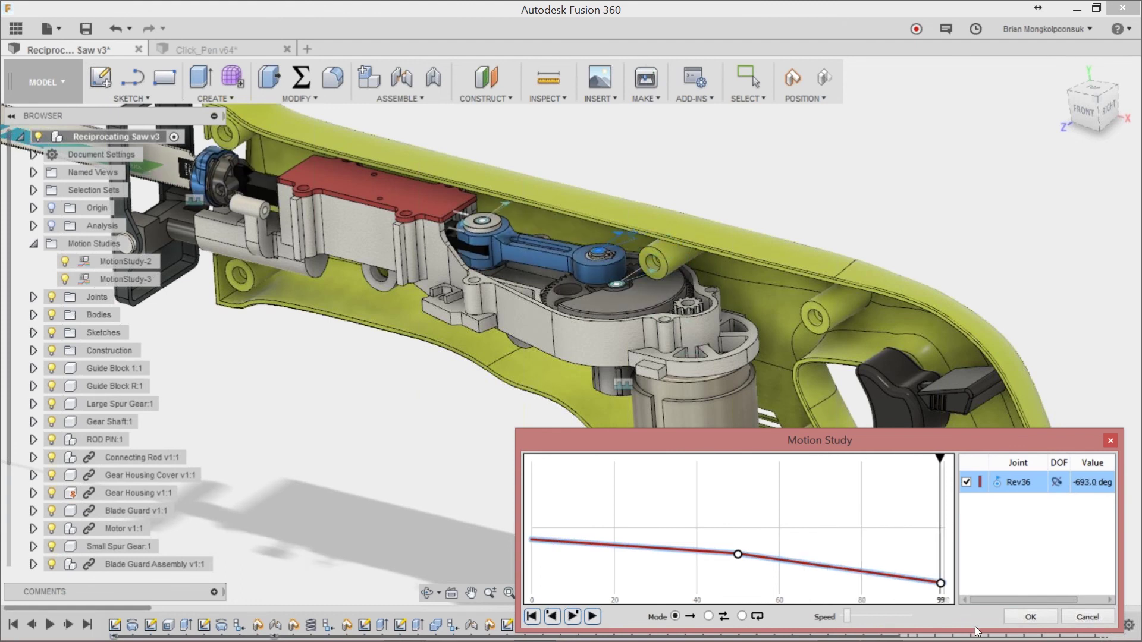
pyautogui.click(1087, 617)
# Open the existing MotionStudy-2, play it in loop mode at a slightly higher speed, and show the whole saw while it runs
pyautogui.rightClick(94, 262)
pyautogui.click(118, 294)
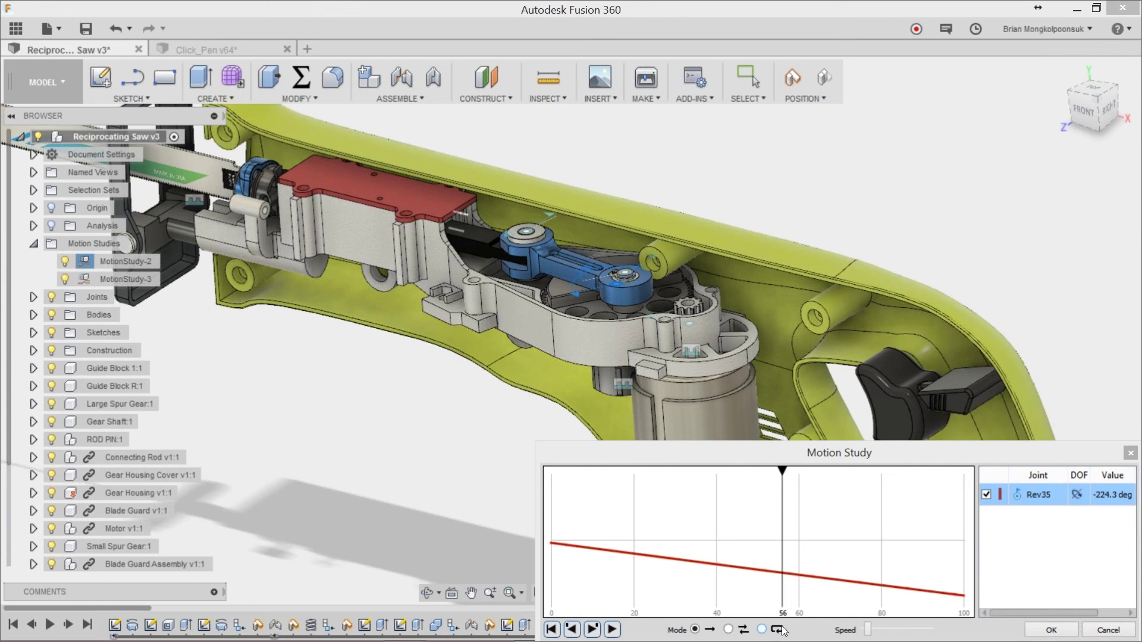
pyautogui.click(763, 630)
pyautogui.click(613, 630)
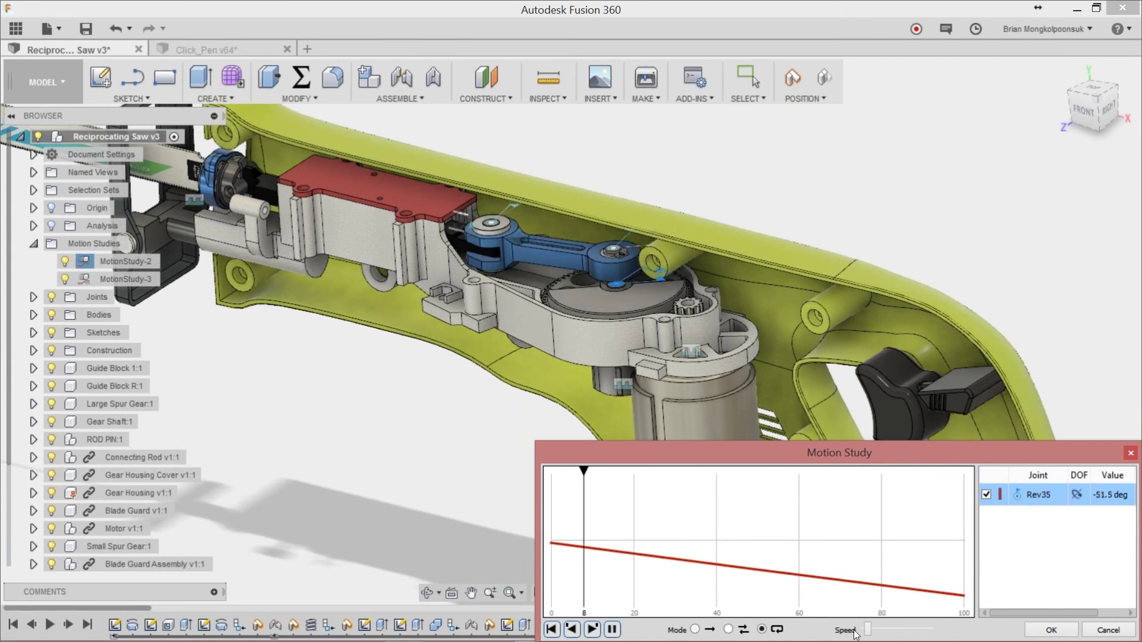
pyautogui.moveTo(874, 635); pyautogui.dragTo(884, 635)
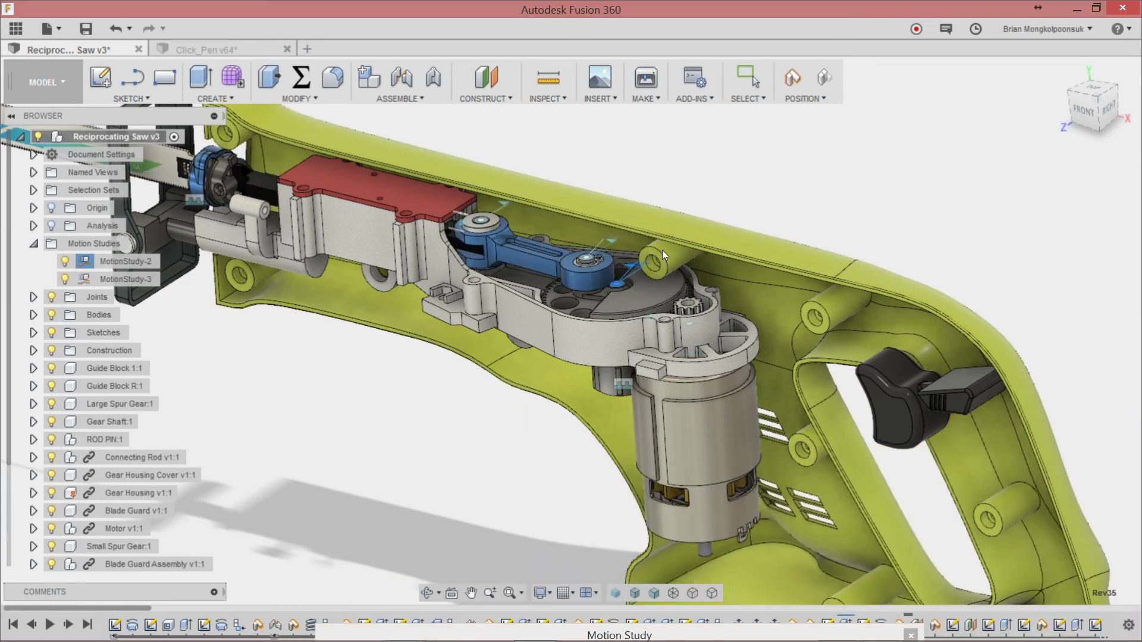
pyautogui.press('F6')
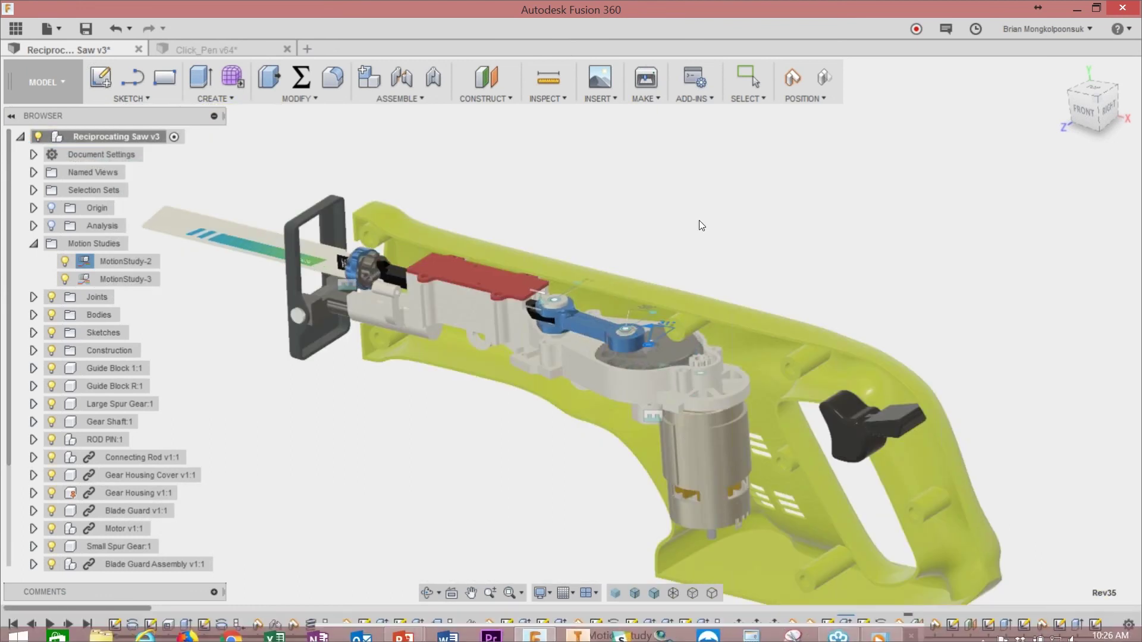
pyautogui.scroll(-2, 698, 220)
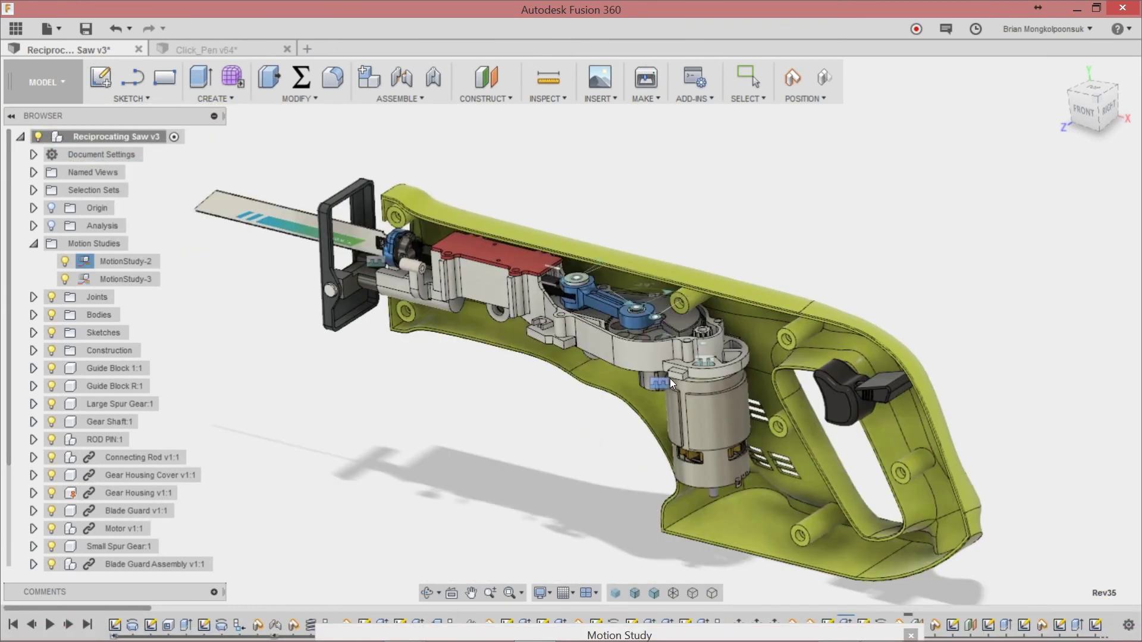